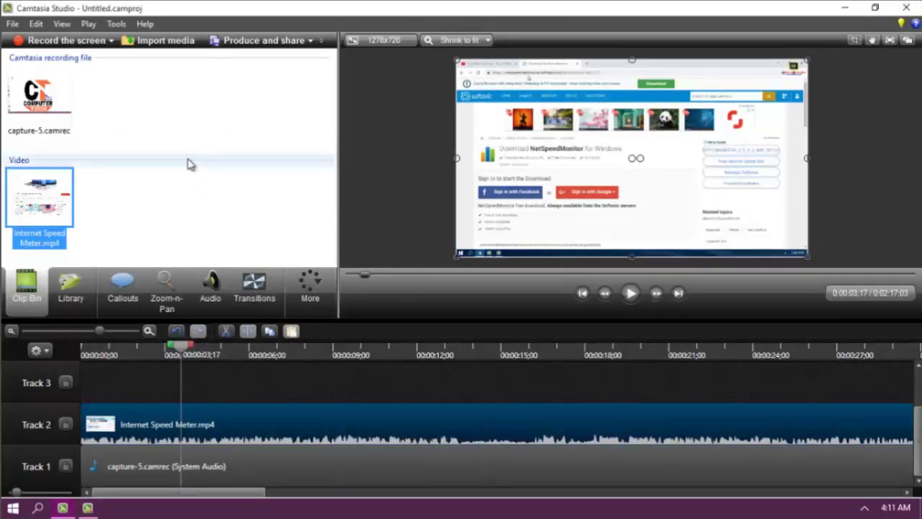
pyautogui.click(68, 289)
pyautogui.click(122, 292)
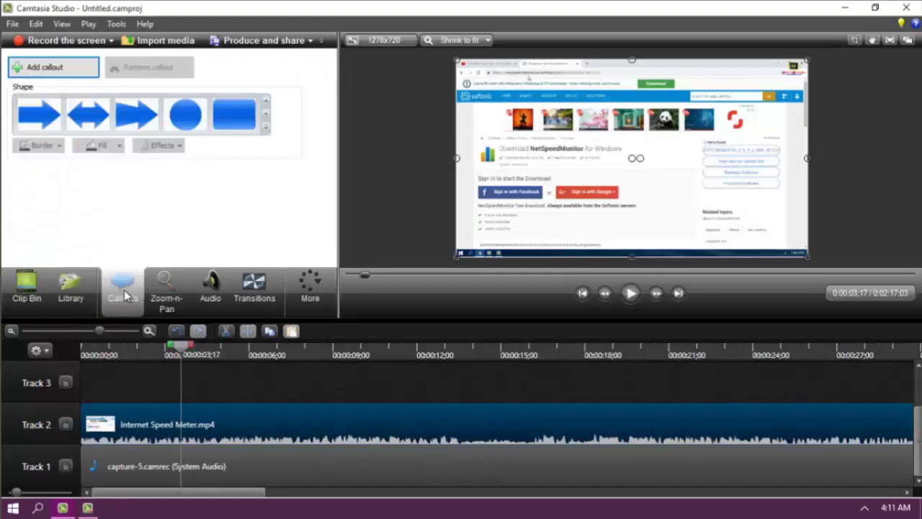
pyautogui.click(21, 291)
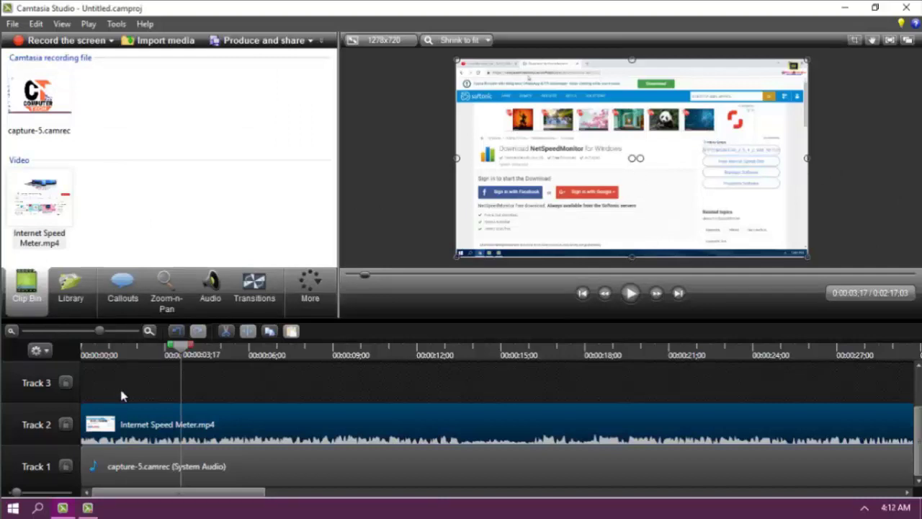
# Enlarge the timeline area so all four tracks show, and increase the height of Track 2.
pyautogui.moveTo(921, 432)
pyautogui.mouseDown()
pyautogui.moveTo(920, 417)
pyautogui.moveTo(920, 428)
pyautogui.mouseUp()
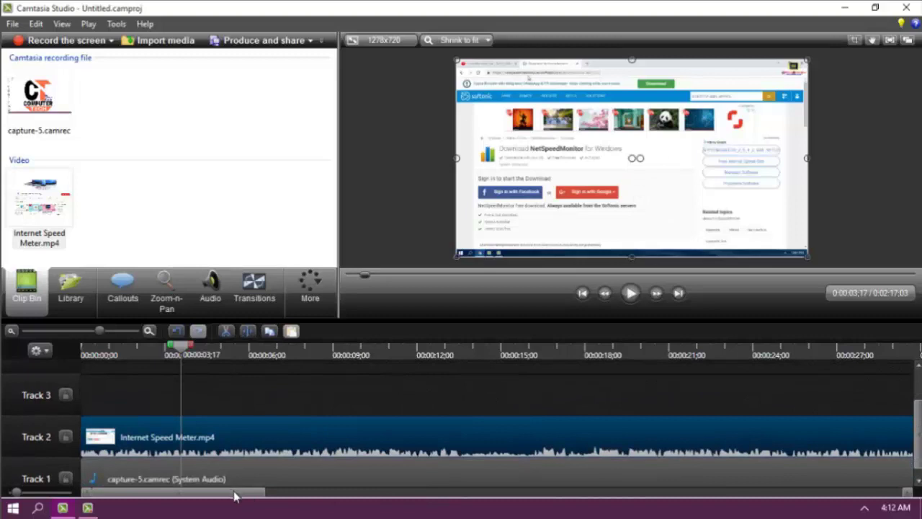
pyautogui.moveTo(243, 495)
pyautogui.mouseDown()
pyautogui.moveTo(257, 497)
pyautogui.moveTo(241, 496)
pyautogui.mouseUp()
pyautogui.moveTo(352, 315); pyautogui.dragTo(368, 245)
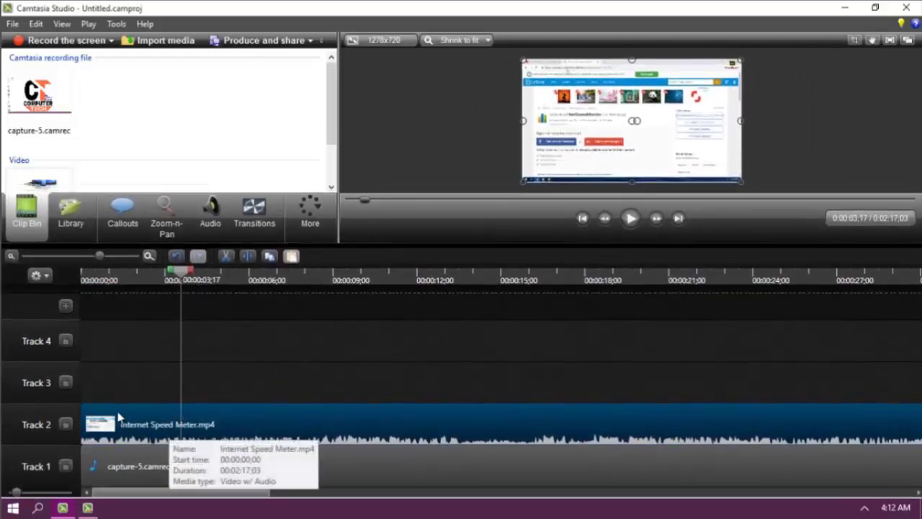
pyautogui.moveTo(68, 404)
pyautogui.mouseDown()
pyautogui.moveTo(70, 362)
pyautogui.moveTo(64, 404)
pyautogui.mouseUp()
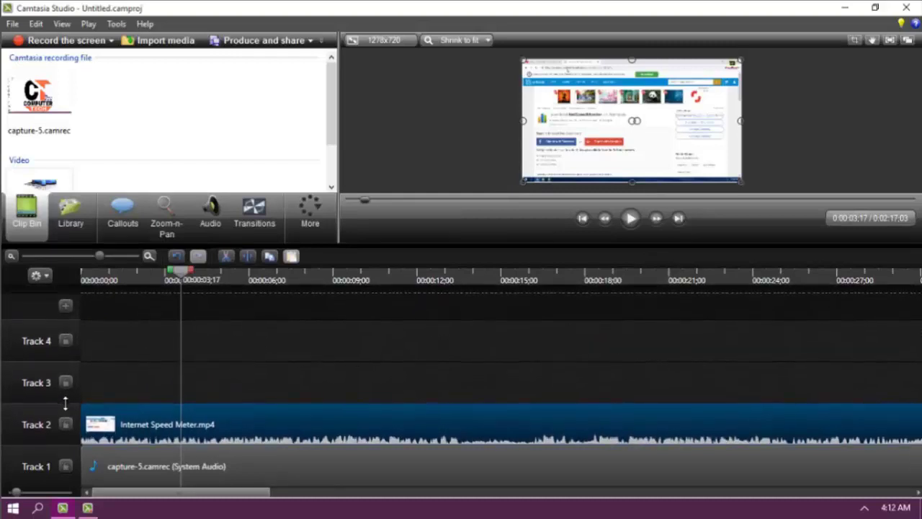
pyautogui.moveTo(62, 363)
pyautogui.mouseDown()
pyautogui.moveTo(70, 350)
pyautogui.moveTo(68, 369)
pyautogui.moveTo(71, 361)
pyautogui.mouseUp()
pyautogui.moveTo(65, 403); pyautogui.dragTo(65, 396)
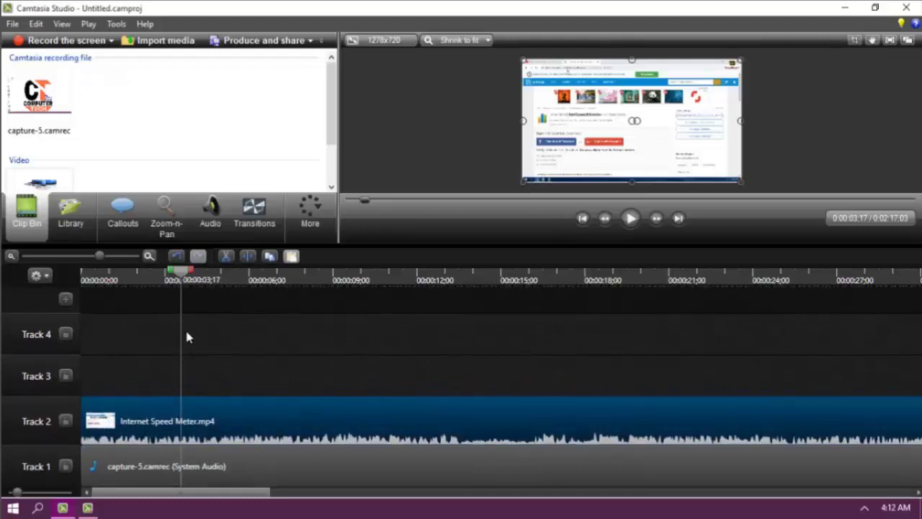
# Scrub the playhead to 0:00:12;29 and select the Track 2 video clip and the Track 1 audio clip in turn.
pyautogui.click(198, 383)
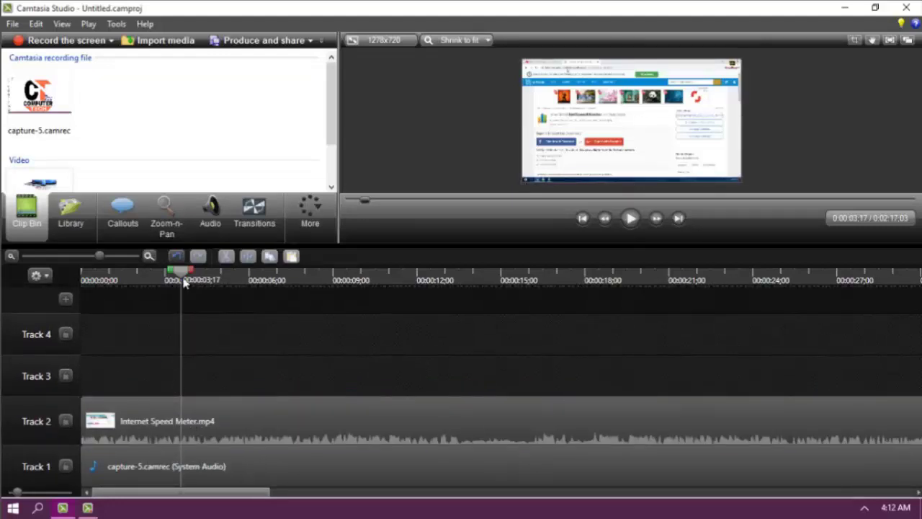
pyautogui.moveTo(186, 281); pyautogui.dragTo(441, 283)
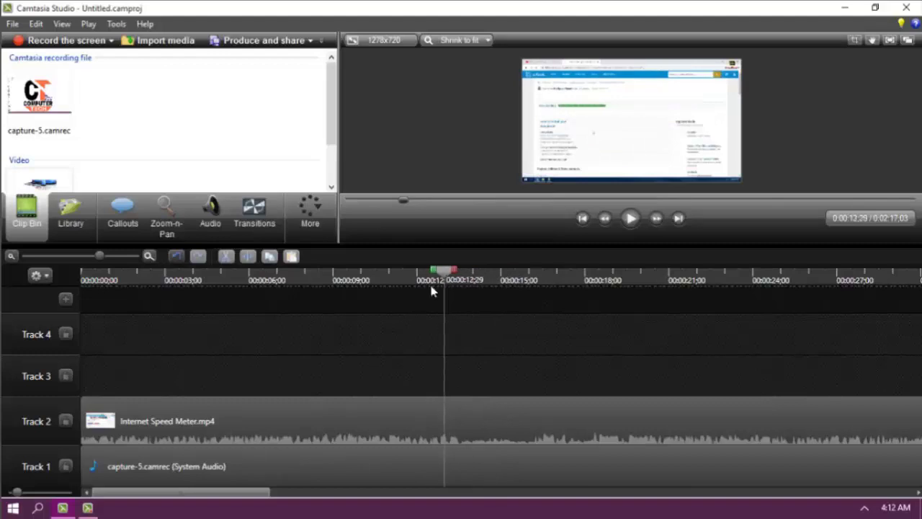
pyautogui.click(162, 440)
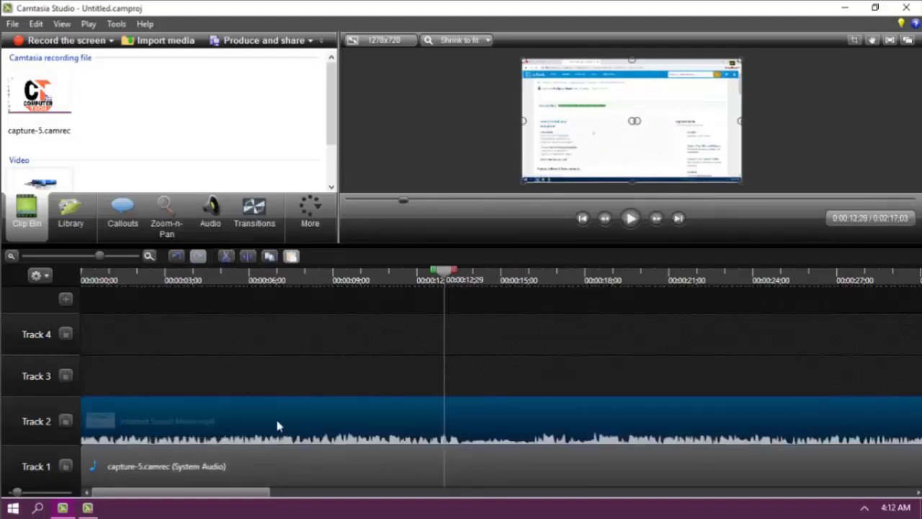
pyautogui.click(322, 469)
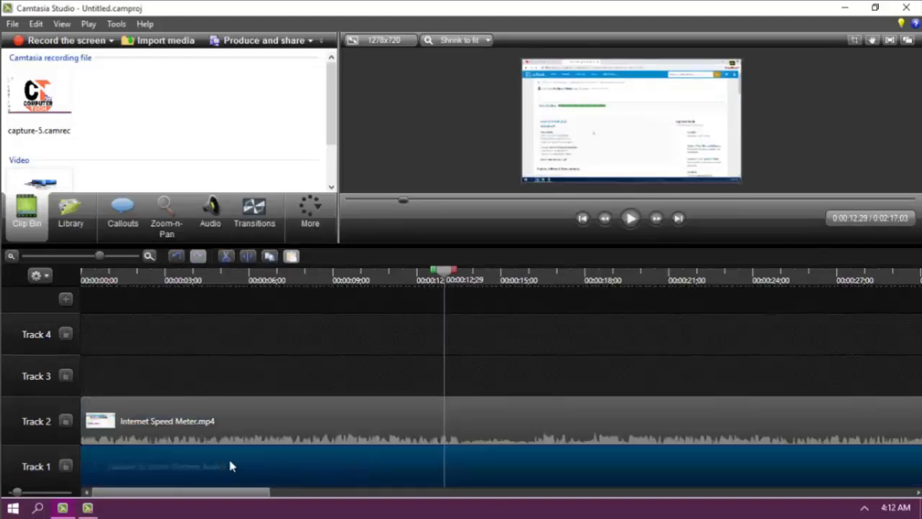
pyautogui.click(245, 440)
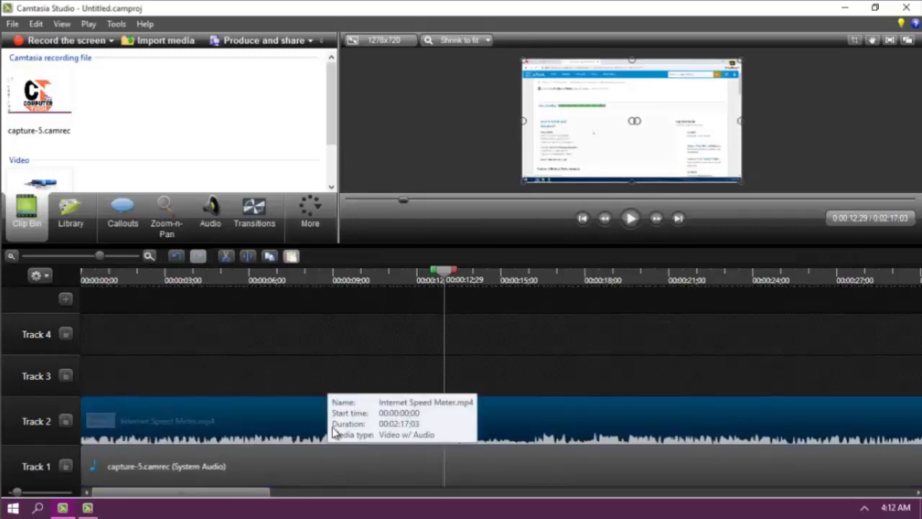
pyautogui.click(286, 470)
pyautogui.moveTo(253, 493); pyautogui.dragTo(235, 503)
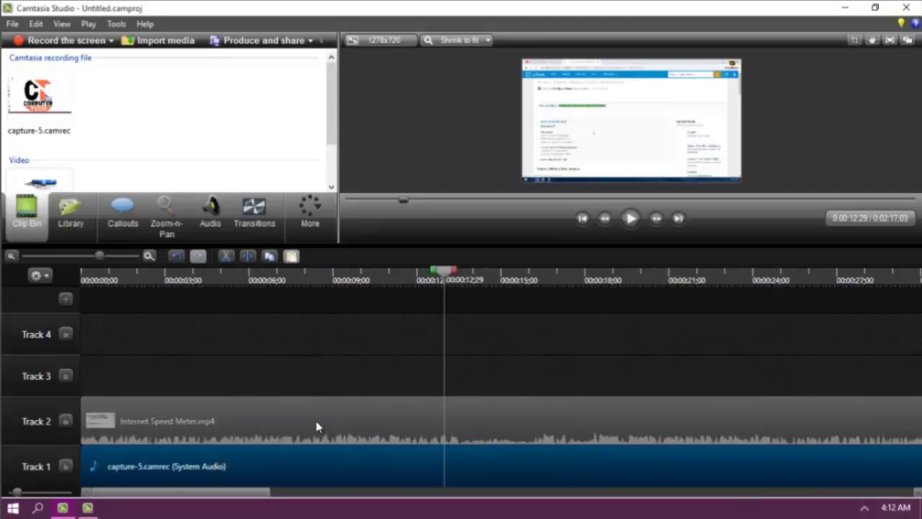
# Rename Track 2 as "video".
pyautogui.rightClick(31, 425)
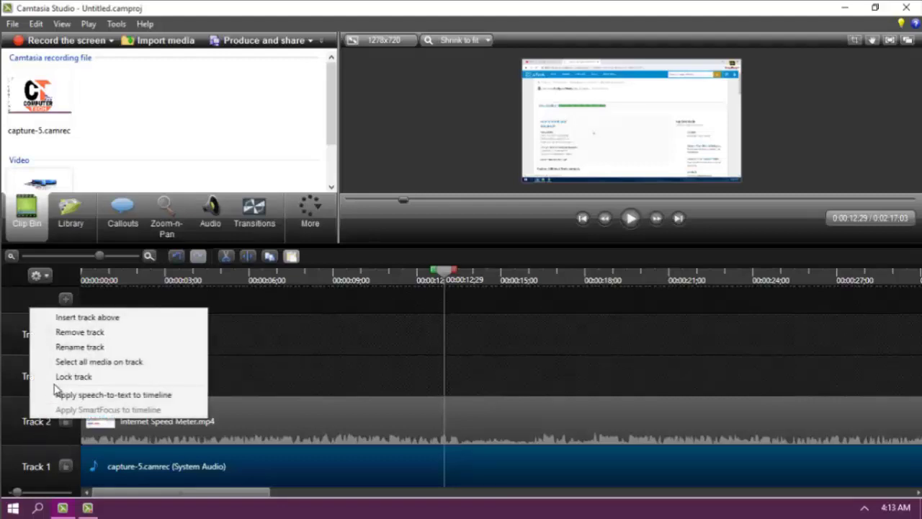
pyautogui.click(279, 396)
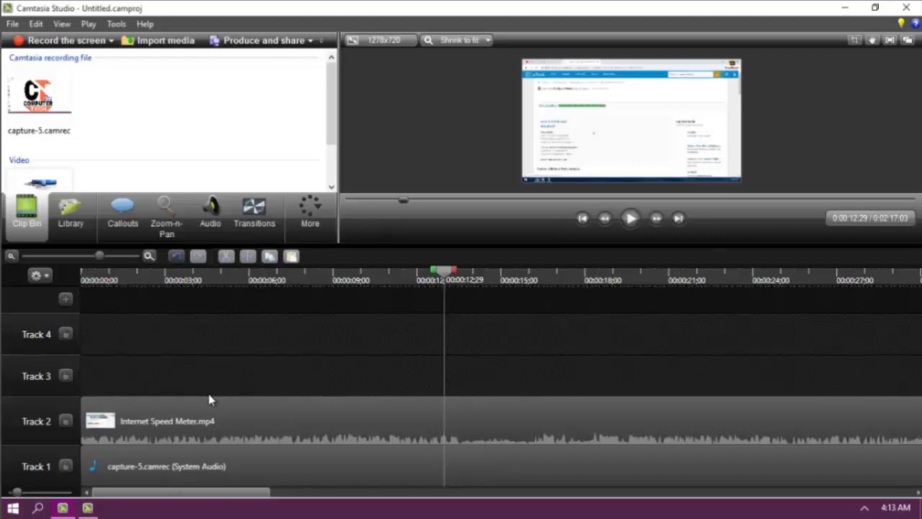
pyautogui.rightClick(29, 431)
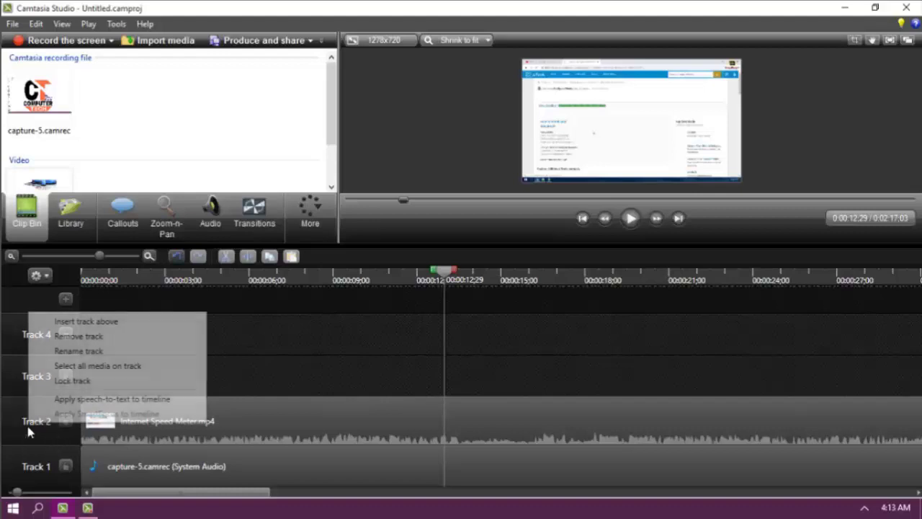
pyautogui.click(25, 427)
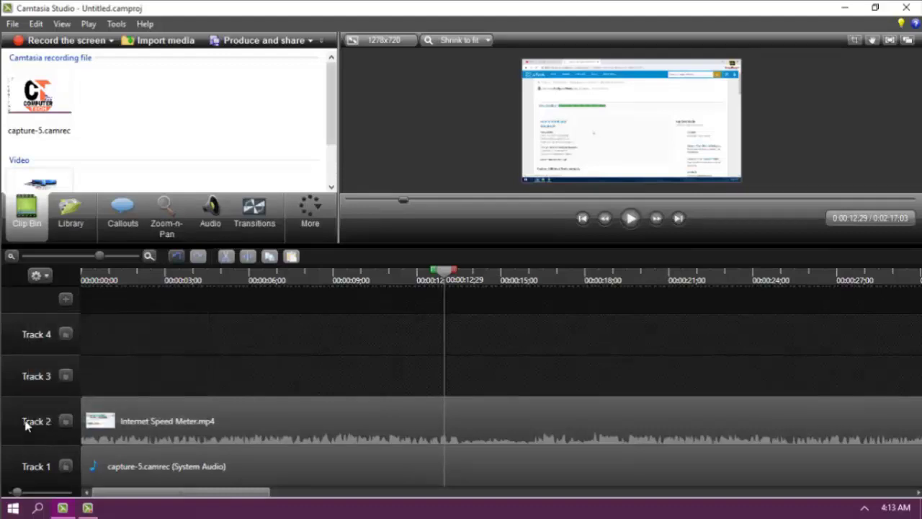
pyautogui.rightClick(26, 425)
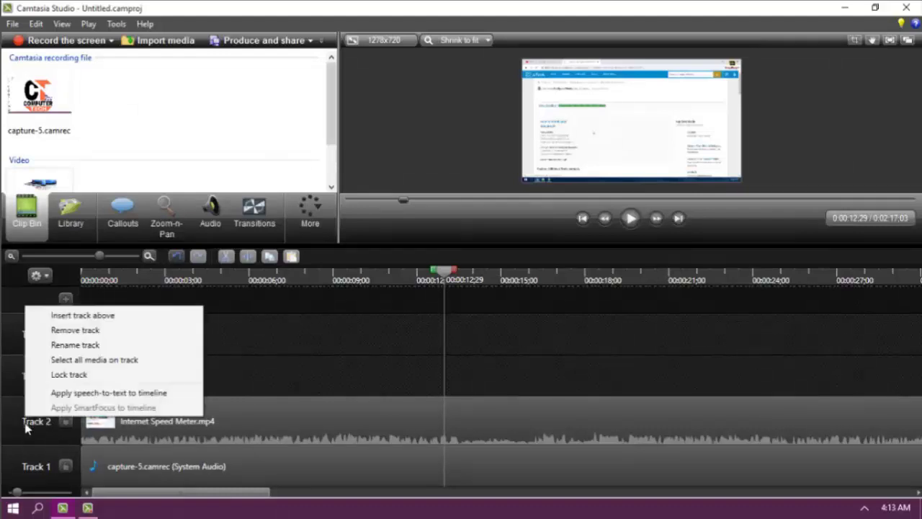
pyautogui.click(80, 351)
pyautogui.write('video')
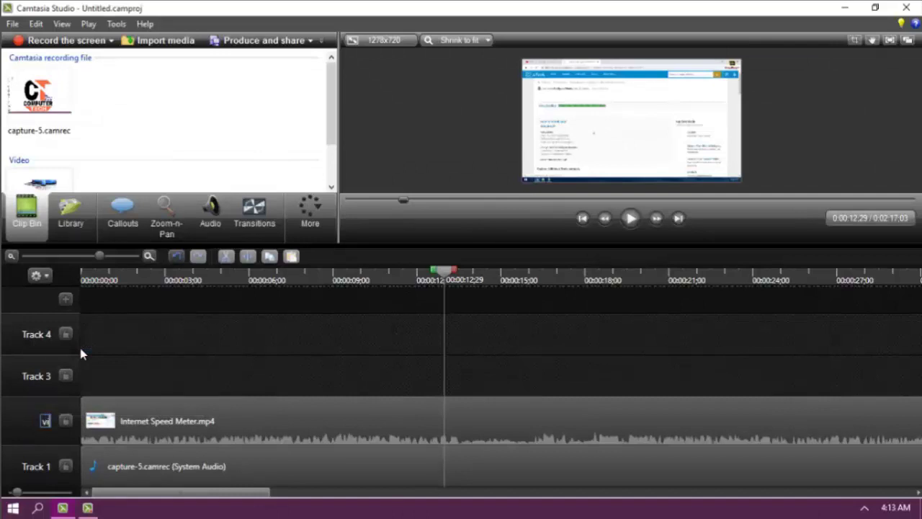
# Rename Track 1 as "audio".
pyautogui.rightClick(48, 472)
pyautogui.click(96, 395)
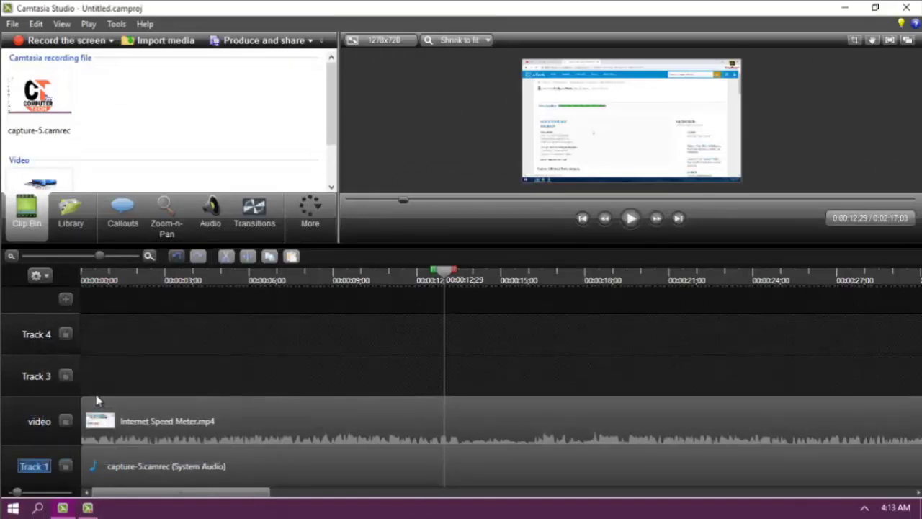
pyautogui.write('audio')
pyautogui.press('Return')
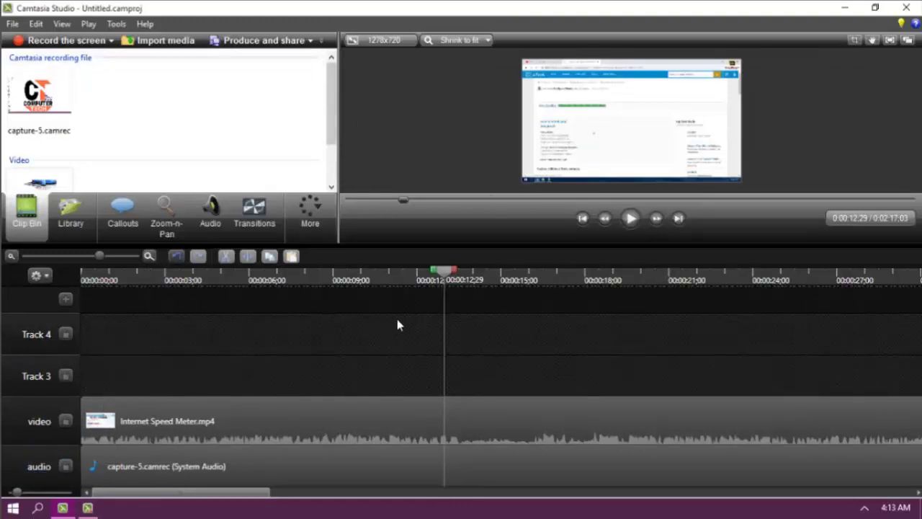
# Select the timeline range from 0:00:14;13 to 0:00:18;10 and cut it out of the video and audio tracks.
pyautogui.moveTo(406, 276); pyautogui.dragTo(459, 284)
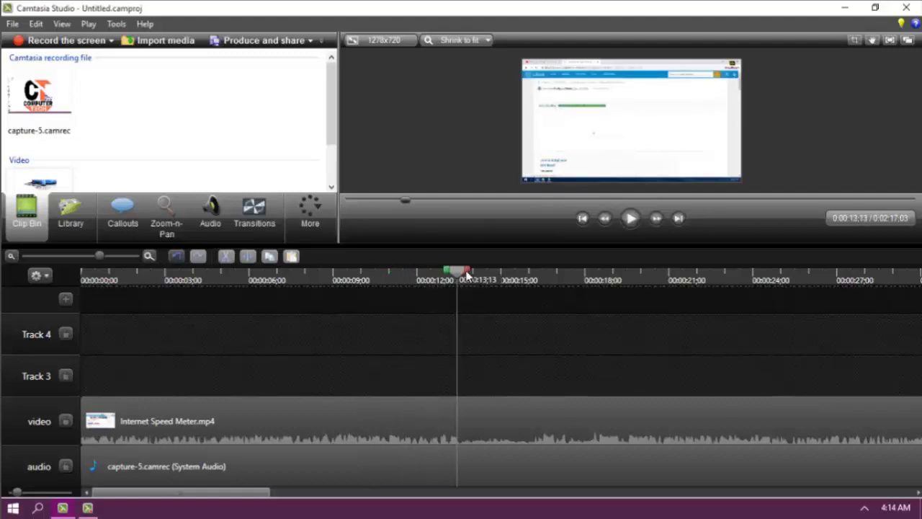
pyautogui.moveTo(470, 274); pyautogui.dragTo(608, 285)
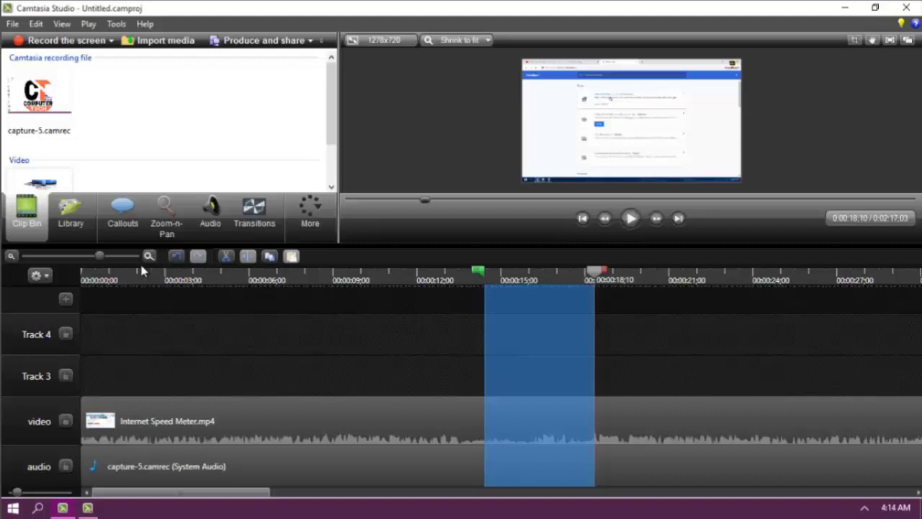
pyautogui.scroll(2, 142, 270)
pyautogui.click(12, 256)
pyautogui.click(12, 255)
pyautogui.click(12, 256)
pyautogui.moveTo(88, 256); pyautogui.dragTo(123, 256)
pyautogui.moveTo(212, 496); pyautogui.dragTo(202, 494)
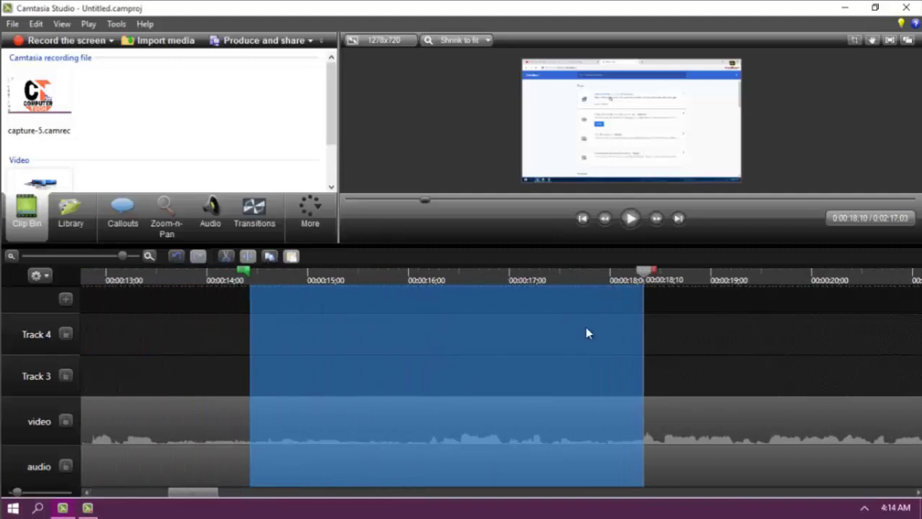
pyautogui.click(226, 258)
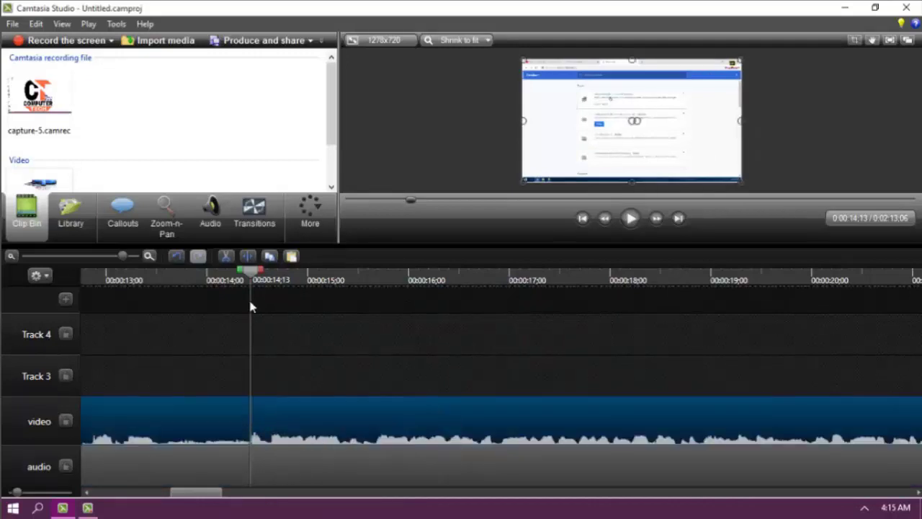
# Check the clips around the cut at 0:00:14;17 and lock the audio track.
pyautogui.click(263, 280)
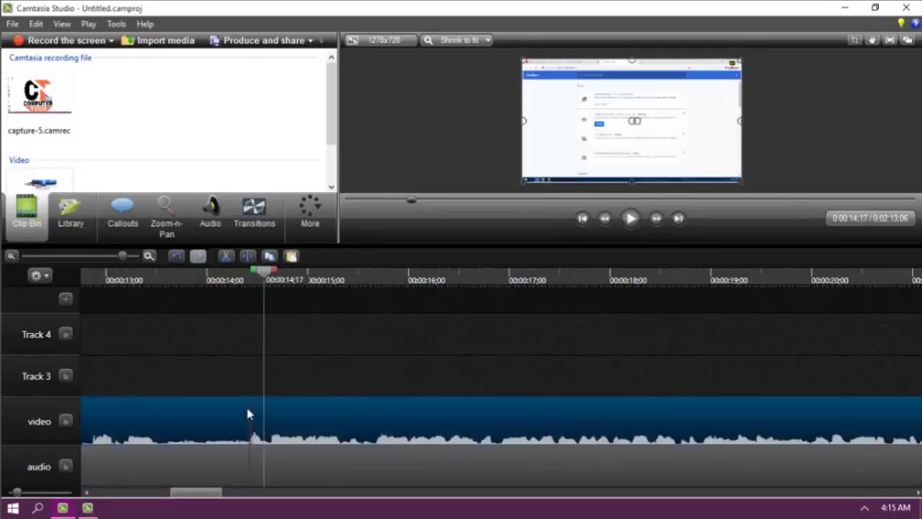
pyautogui.click(260, 474)
pyautogui.click(286, 408)
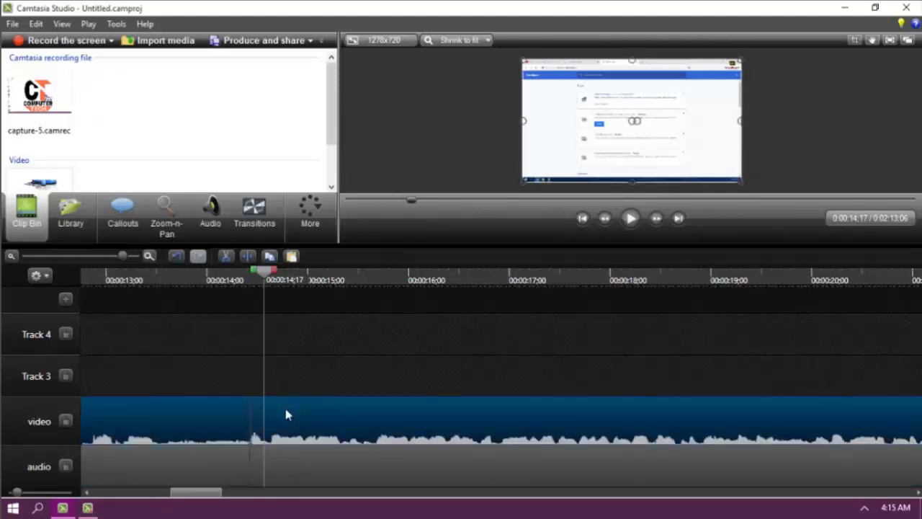
pyautogui.click(132, 470)
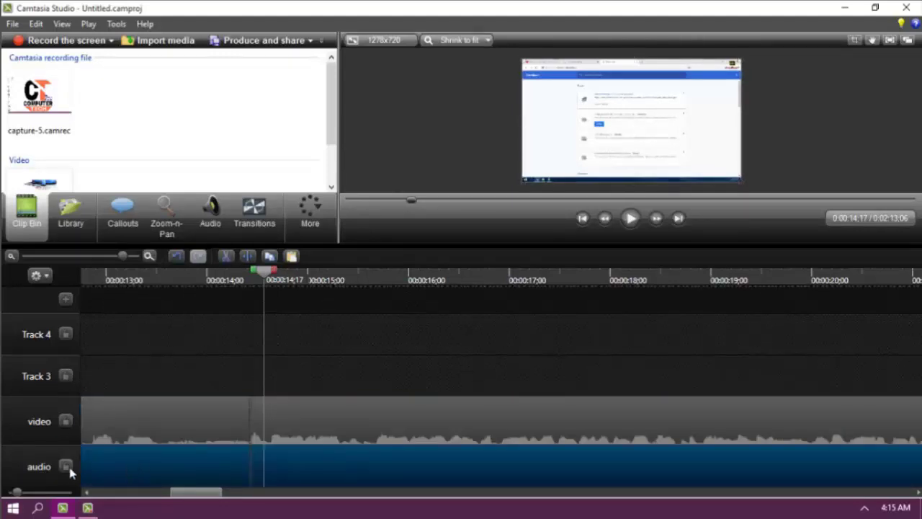
pyautogui.click(66, 468)
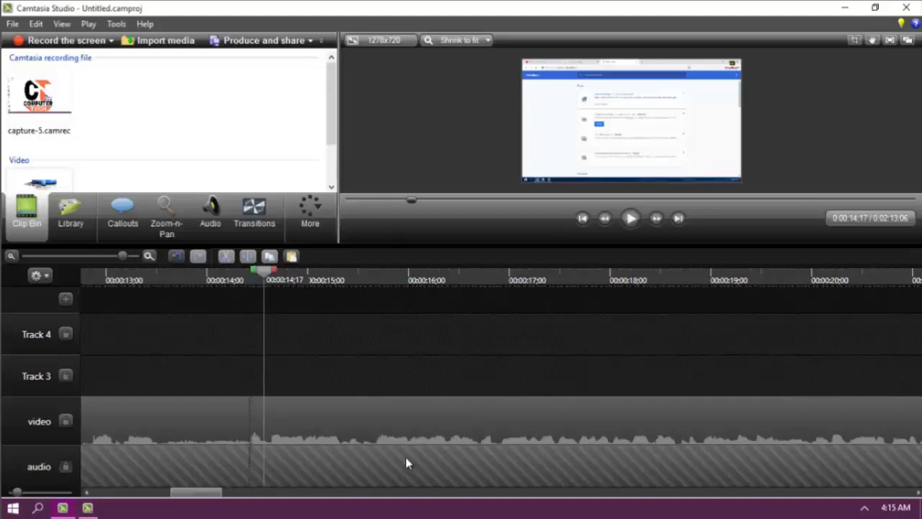
# Cut the range from 0:00:14;24 to 0:00:16;02 out of the video track only.
pyautogui.click(288, 281)
pyautogui.click(325, 432)
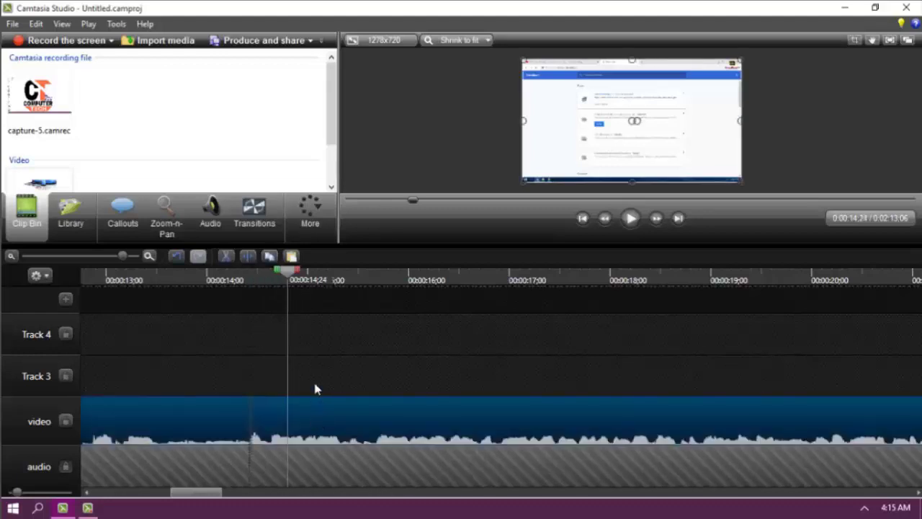
pyautogui.moveTo(300, 276); pyautogui.dragTo(418, 282)
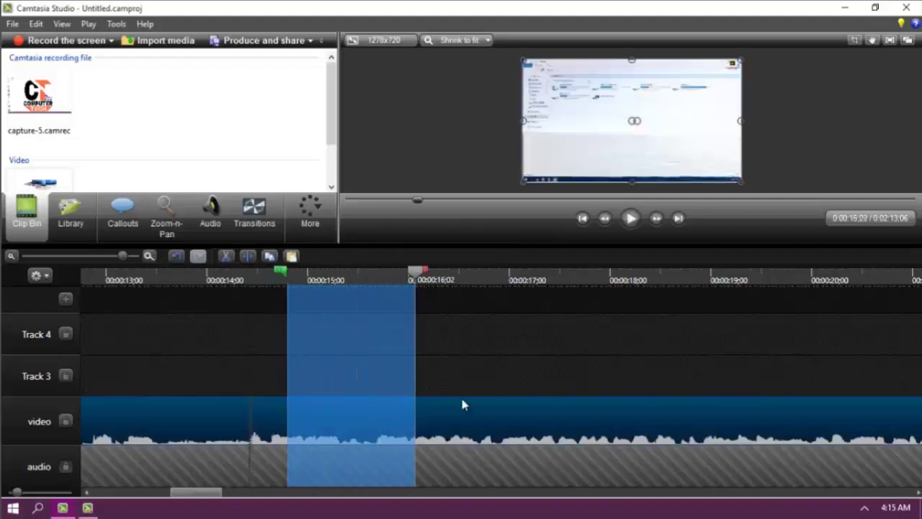
pyautogui.click(226, 256)
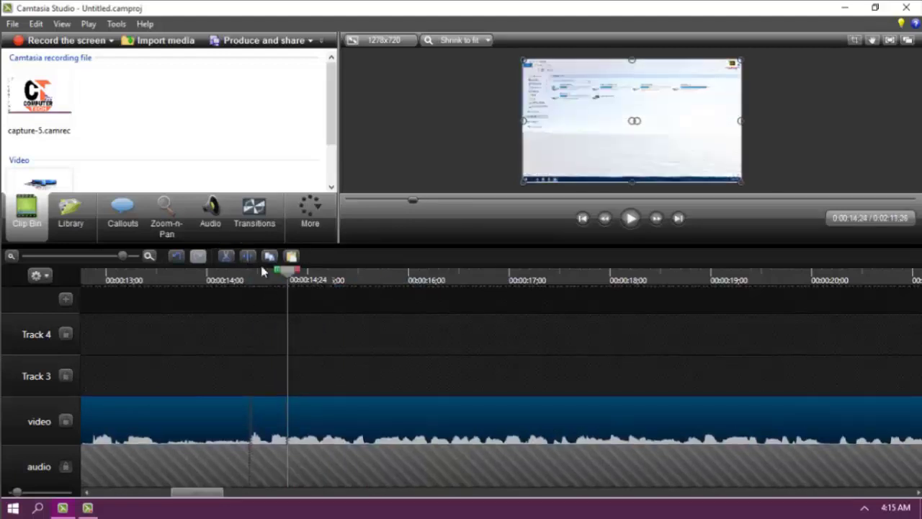
# Split the video clip at 0:00:16;05 and move its second part later on the track, leaving a short gap.
pyautogui.moveTo(287, 278); pyautogui.dragTo(452, 349)
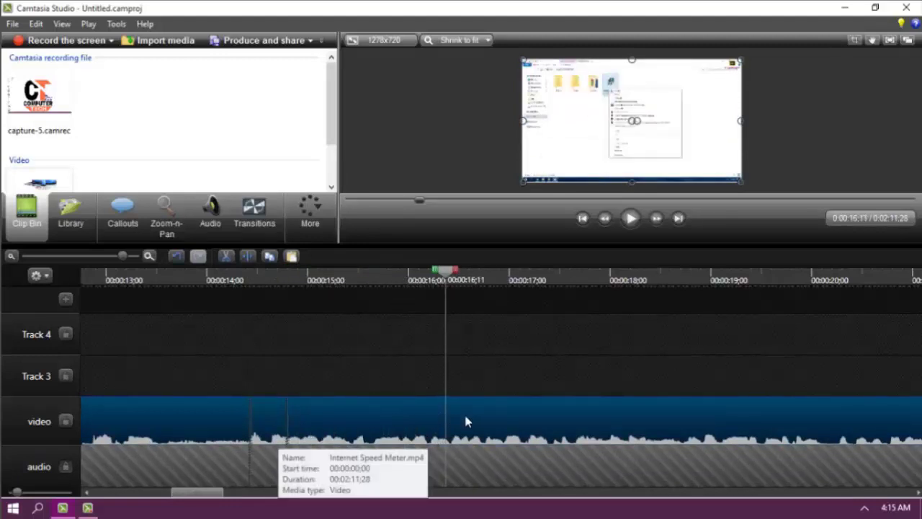
pyautogui.moveTo(446, 272); pyautogui.dragTo(430, 281)
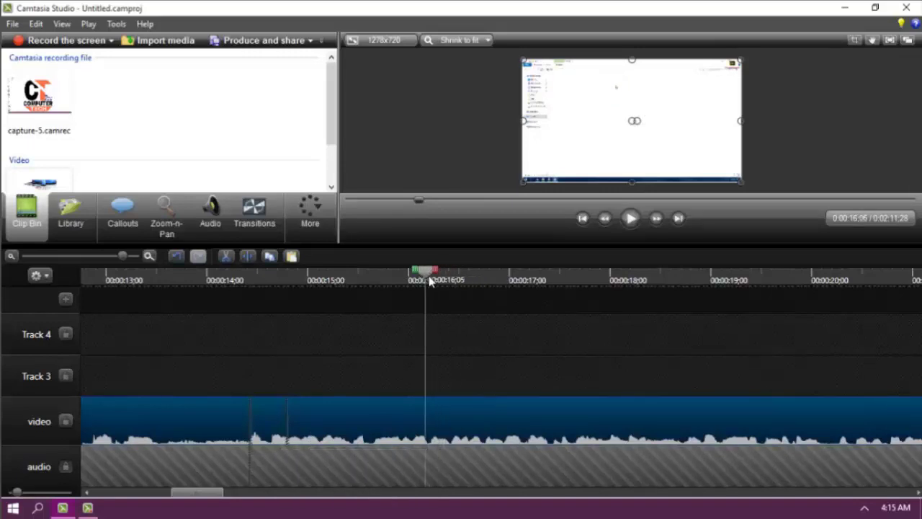
pyautogui.click(248, 257)
pyautogui.moveTo(522, 416); pyautogui.dragTo(390, 431)
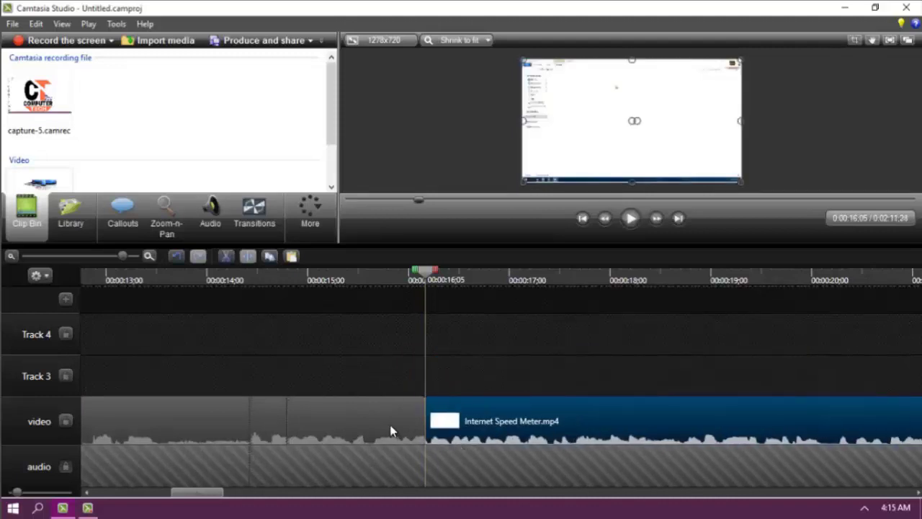
pyautogui.click(414, 433)
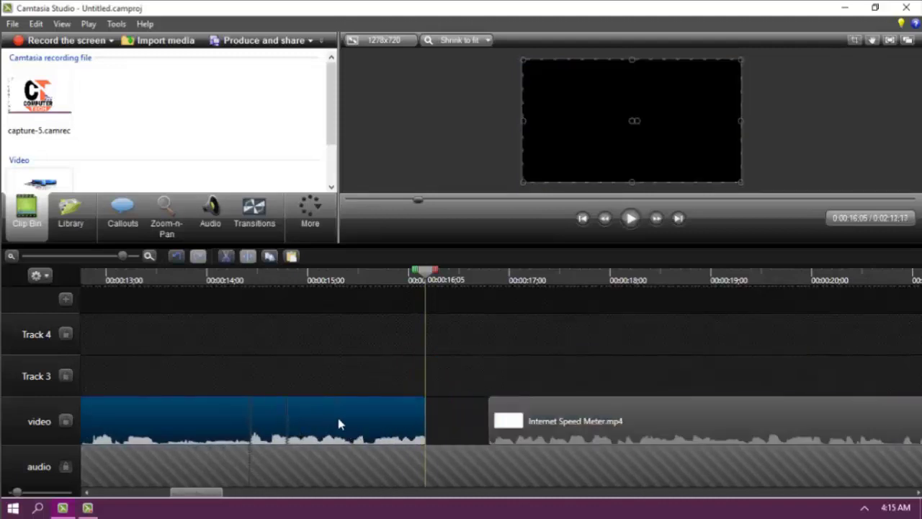
# Move both parts of the split video clip toward each other, leaving only a smaller gap between them.
pyautogui.moveTo(351, 433); pyautogui.dragTo(379, 432)
pyautogui.moveTo(573, 430); pyautogui.dragTo(538, 431)
pyautogui.moveTo(378, 426); pyautogui.dragTo(323, 426)
# Split the second video part at 0:00:17;29 and delete the piece before the split.
pyautogui.moveTo(430, 282); pyautogui.dragTo(610, 323)
pyautogui.click(610, 425)
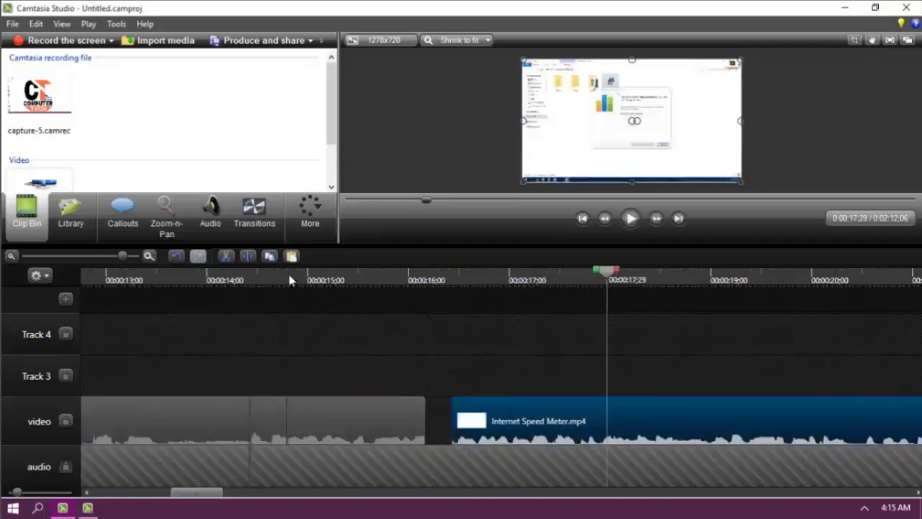
pyautogui.click(247, 256)
pyautogui.click(573, 429)
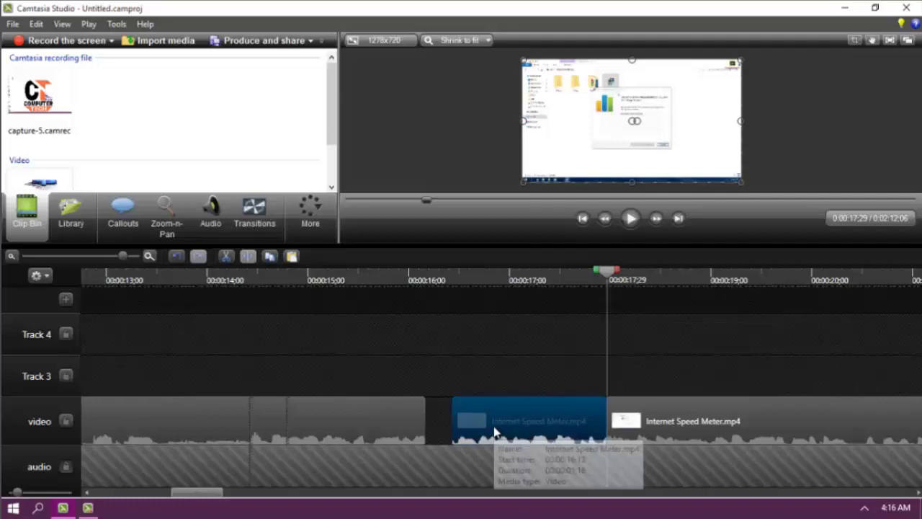
pyautogui.press('Delete')
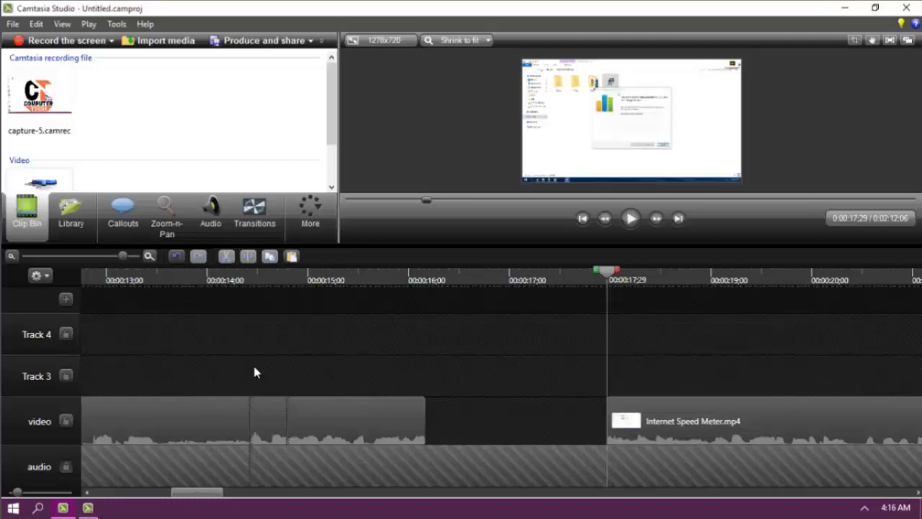
# Undo the deletion, the split and the recent clip moves, and redo the moves until the two video parts meet.
pyautogui.hotkey('ctrl', 'z')
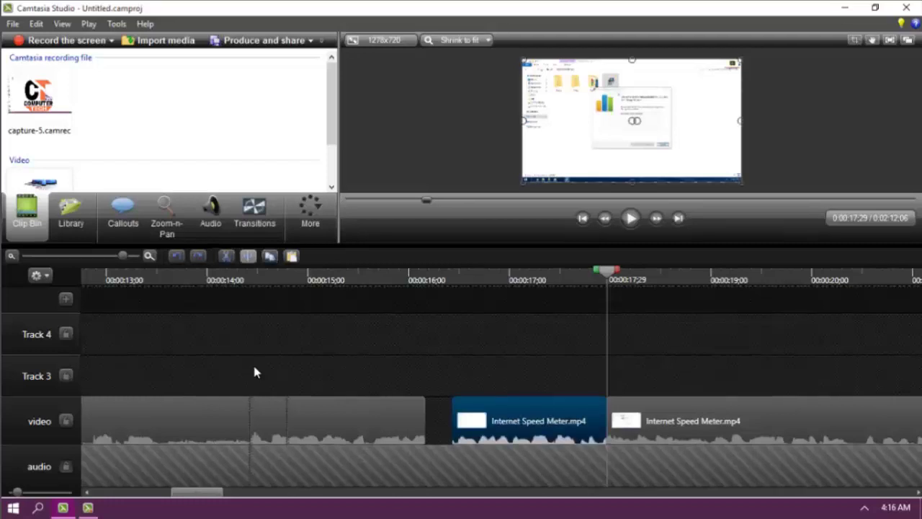
pyautogui.hotkey('ctrl', 'z')
pyautogui.hotkey('ctrl', 'z')
pyautogui.hotkey('ctrl', 'z')
pyautogui.hotkey('ctrl', 'z')
pyautogui.hotkey('ctrl', 'z')
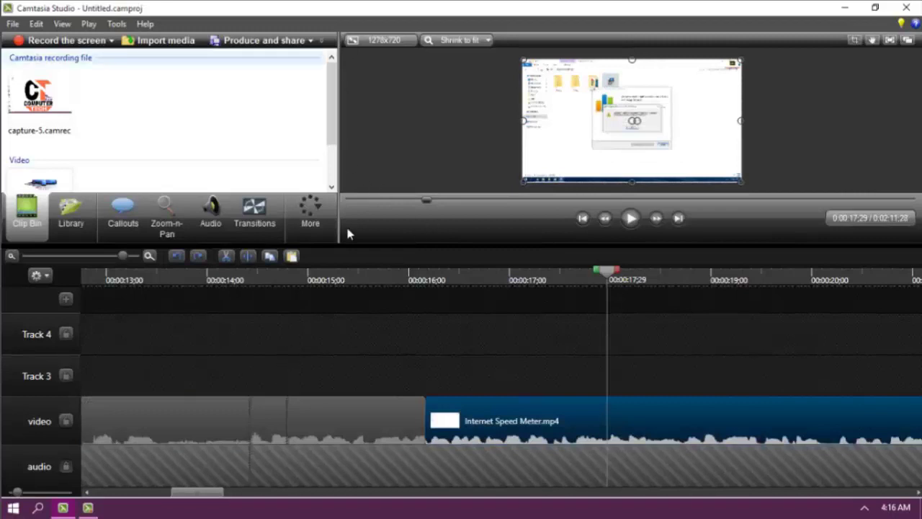
pyautogui.click(199, 257)
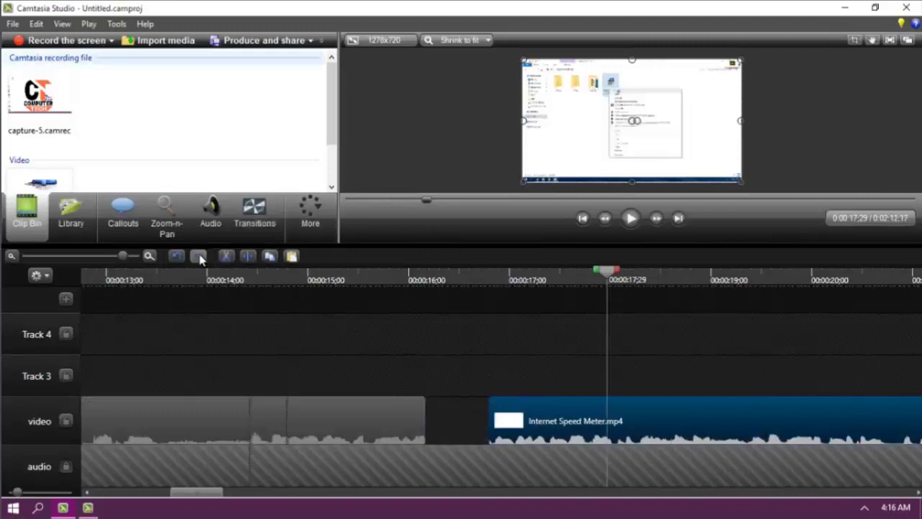
pyautogui.click(199, 257)
pyautogui.click(200, 258)
pyautogui.click(200, 257)
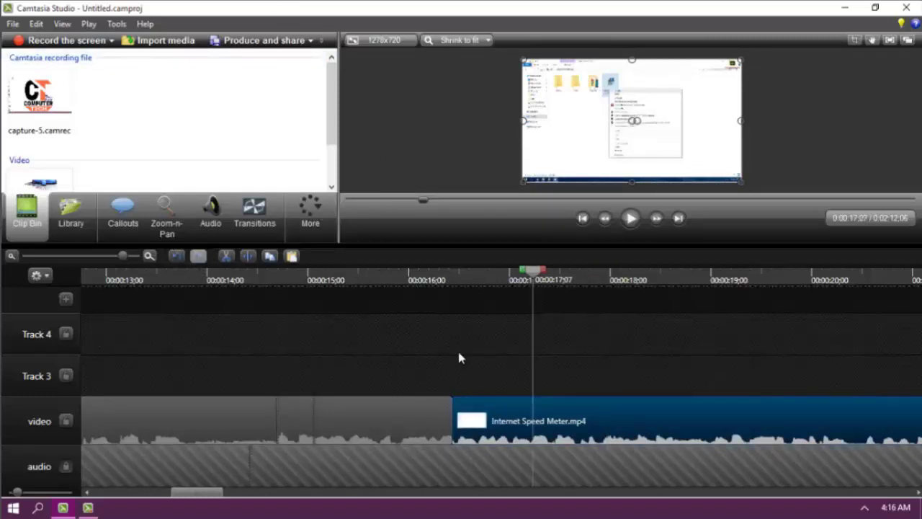
# Split the first video part at 0:00:15;09 and select the short piece after the split.
pyautogui.moveTo(537, 277); pyautogui.dragTo(339, 277)
pyautogui.click(396, 418)
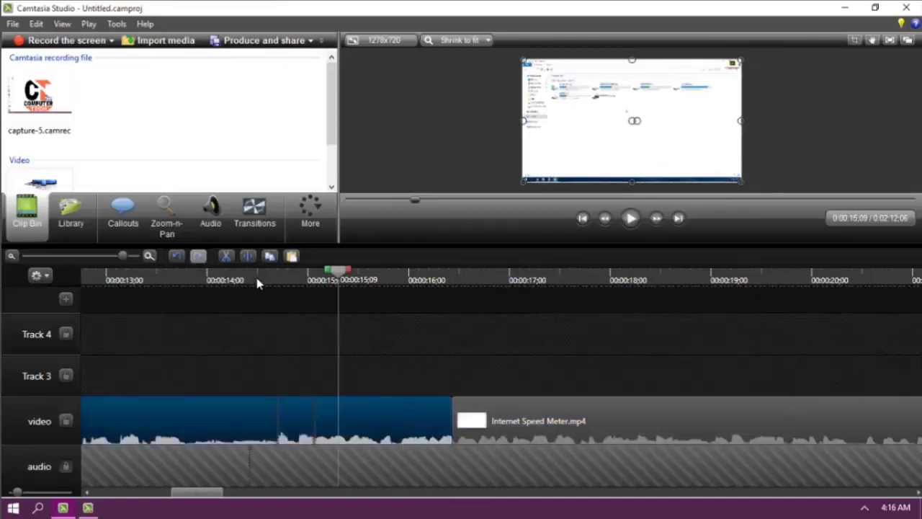
pyautogui.click(250, 257)
pyautogui.click(371, 421)
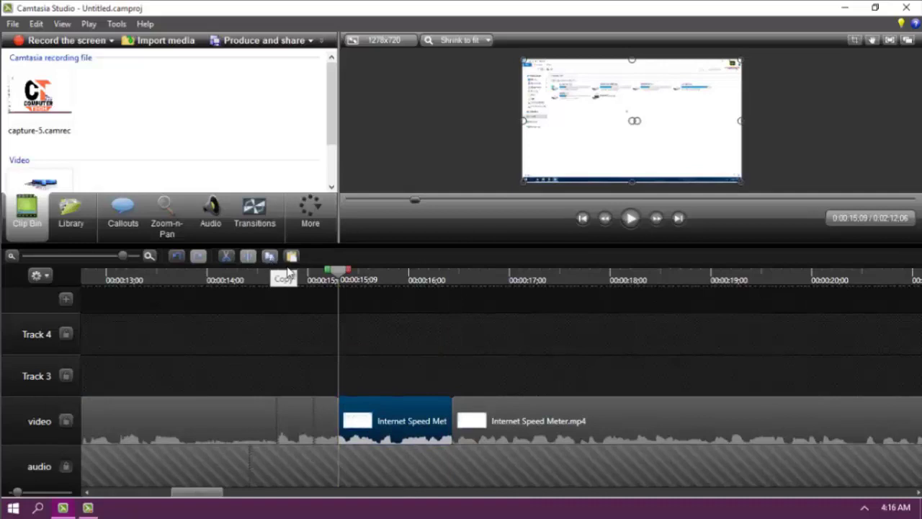
pyautogui.rightClick(397, 411)
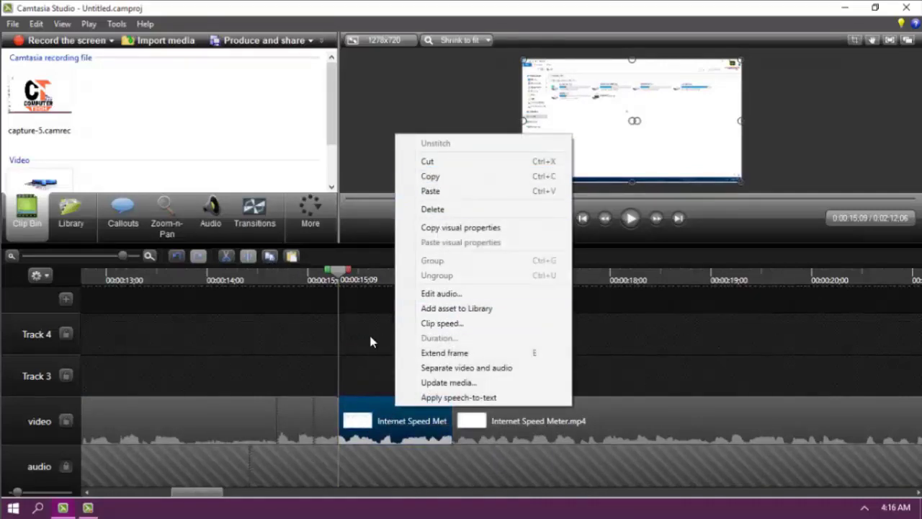
pyautogui.click(429, 425)
pyautogui.moveTo(408, 426)
pyautogui.mouseDown()
pyautogui.moveTo(552, 339)
pyautogui.moveTo(421, 409)
pyautogui.moveTo(407, 431)
pyautogui.mouseUp()
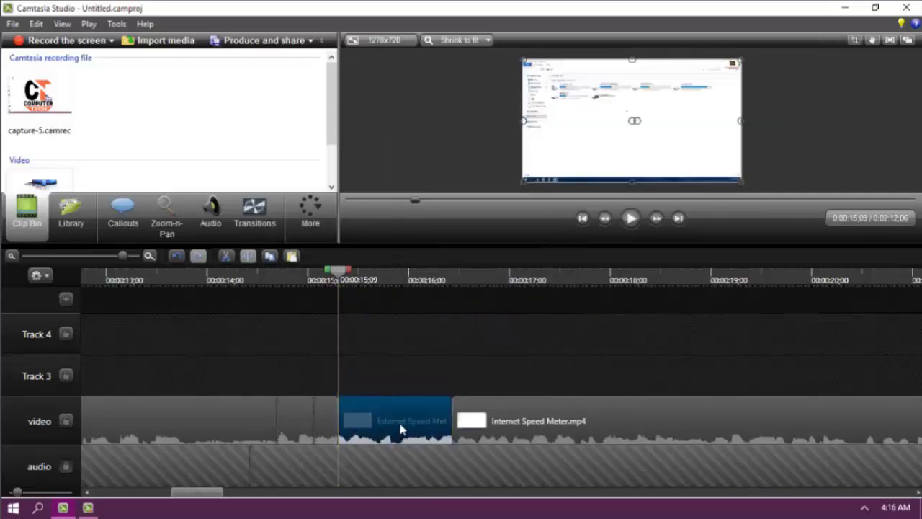
pyautogui.click(400, 389)
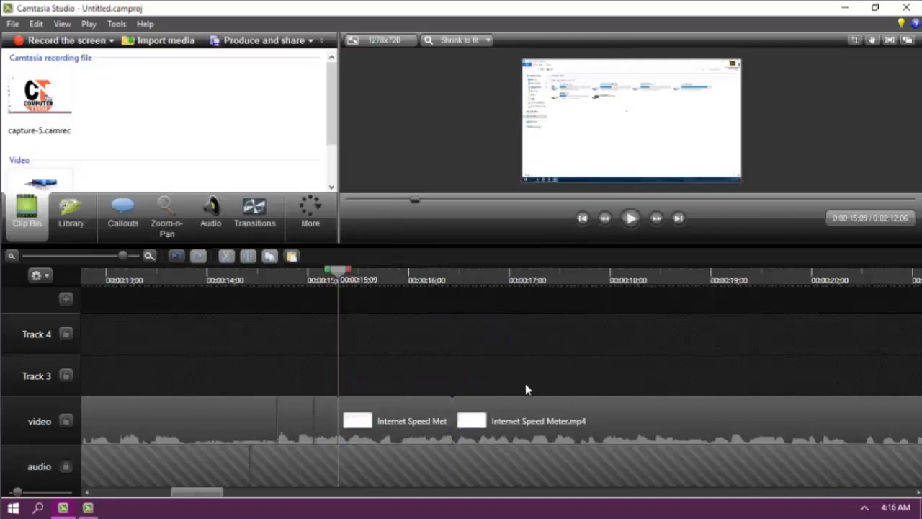
pyautogui.rightClick(526, 384)
pyautogui.press('Return')
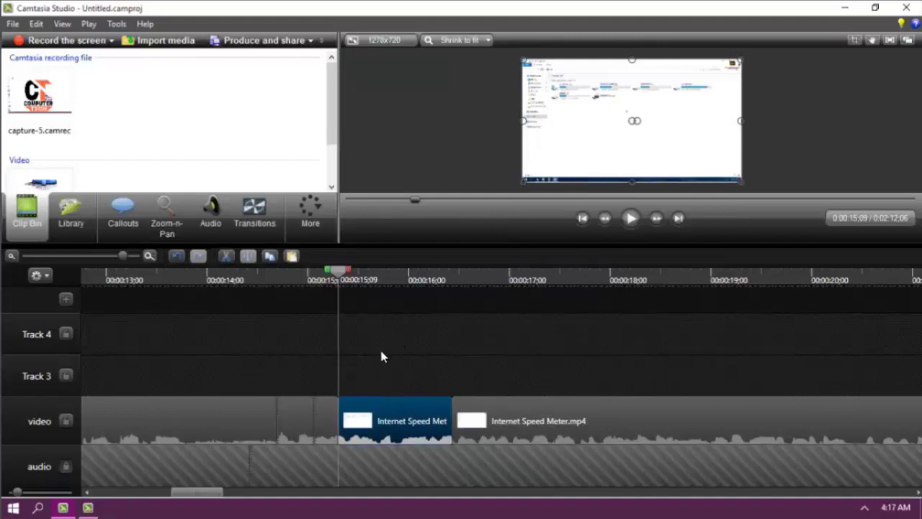
pyautogui.moveTo(402, 428); pyautogui.dragTo(404, 429)
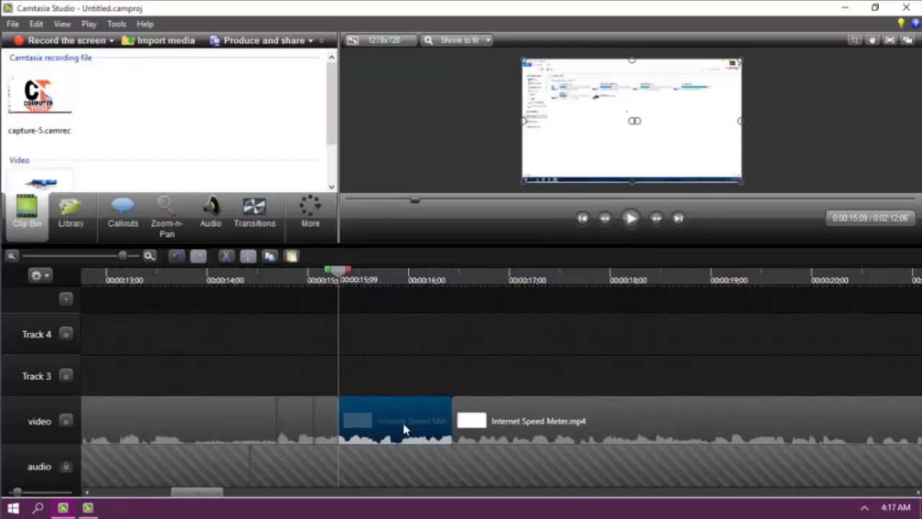
pyautogui.moveTo(404, 429); pyautogui.dragTo(472, 362)
# Unlock the audio track and move the first video clip to the very start of the timeline.
pyautogui.moveTo(197, 492); pyautogui.dragTo(102, 500)
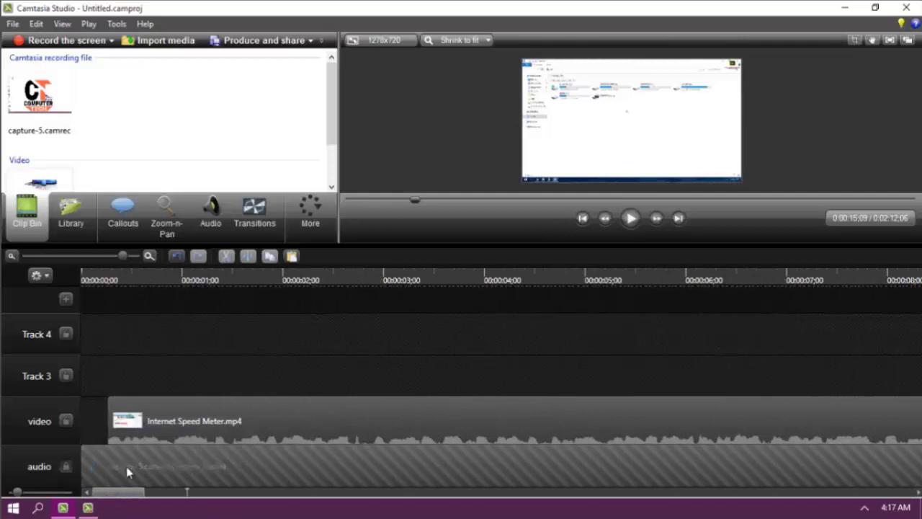
pyautogui.click(67, 472)
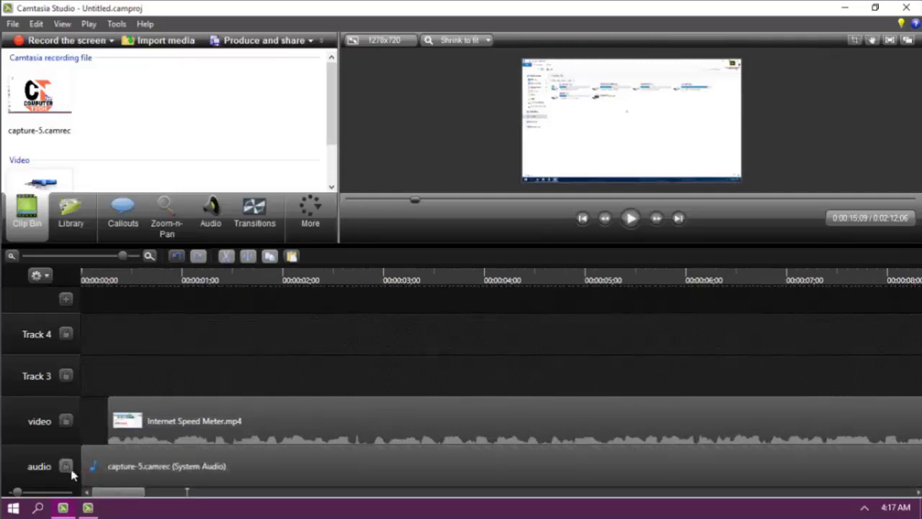
pyautogui.moveTo(184, 472); pyautogui.dragTo(208, 468)
pyautogui.moveTo(208, 430); pyautogui.dragTo(126, 410)
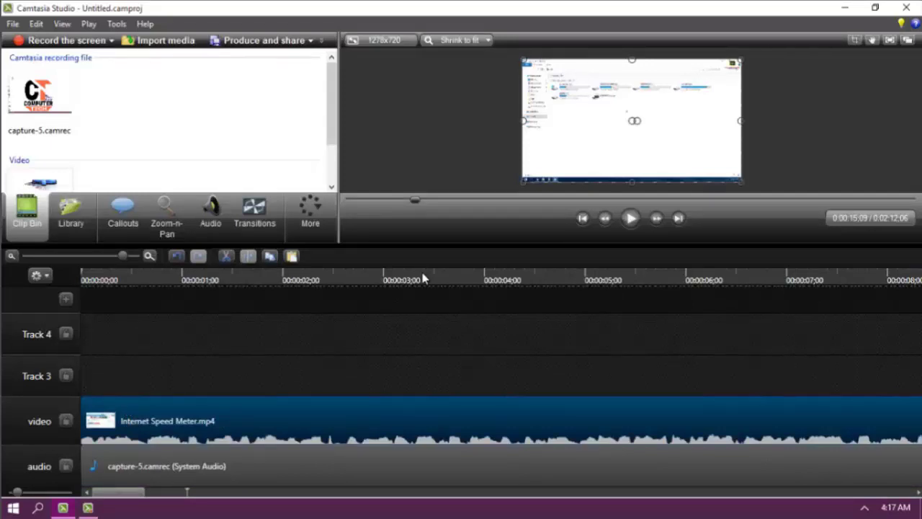
# Make the Clip Bin and preview area above the timeline taller, and open and cancel the media import dialog.
pyautogui.moveTo(404, 249); pyautogui.dragTo(403, 360)
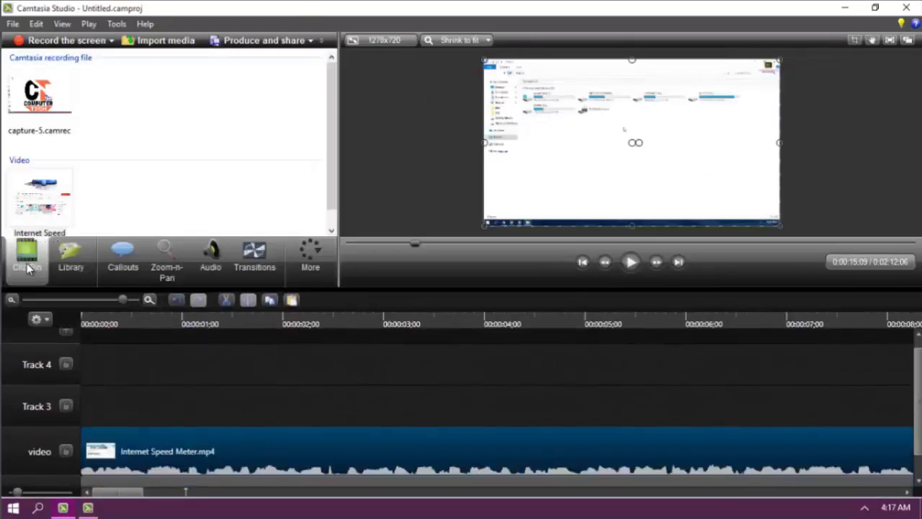
pyautogui.click(139, 100)
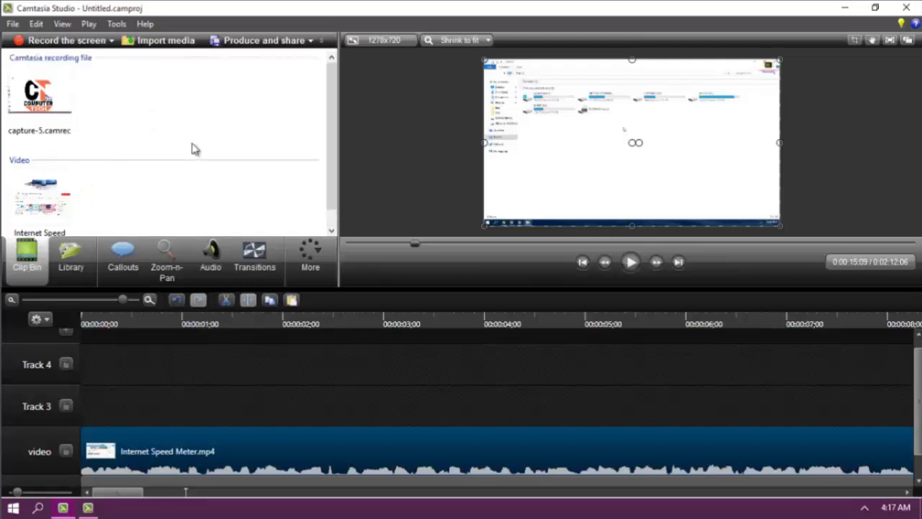
pyautogui.click(171, 40)
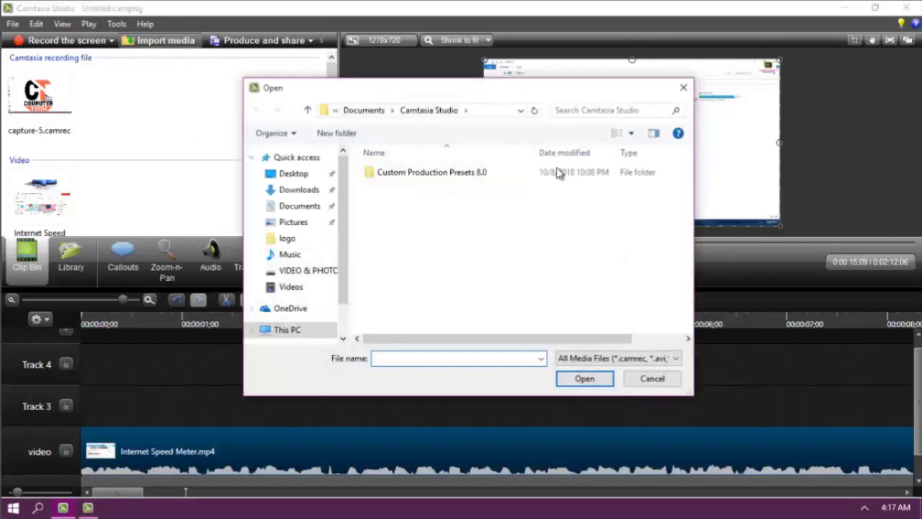
pyautogui.click(682, 89)
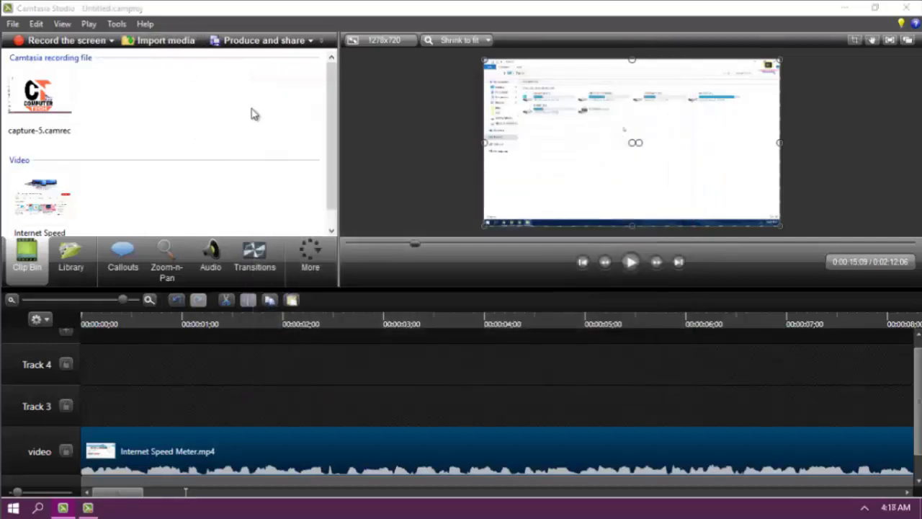
# Import the image Untitled-1 into the Clip Bin from the VIDEO & PHOTO (E:) drive in File Explorer, and maximize the editor again.
pyautogui.click(875, 8)
pyautogui.doubleClick(26, 21)
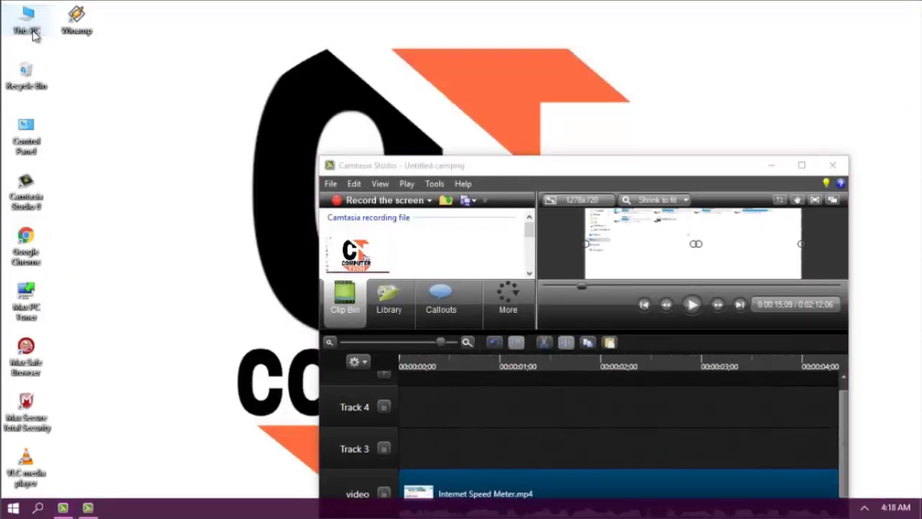
pyautogui.click(367, 321)
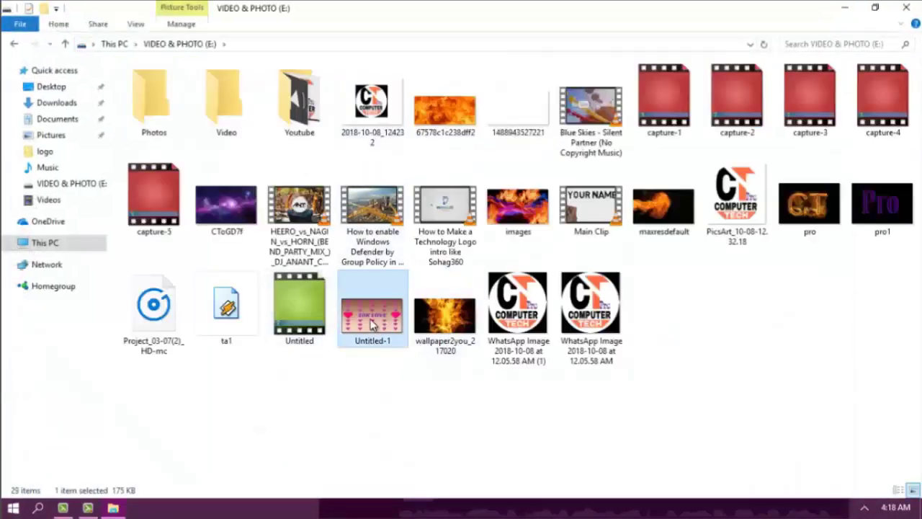
pyautogui.moveTo(374, 326); pyautogui.dragTo(429, 261)
pyautogui.click(802, 166)
# Place Untitled-1.jpg from the Clip Bin on Track 3, starting about half a second into the timeline.
pyautogui.click(39, 210)
pyautogui.scroll(-2, 97, 165)
pyautogui.scroll(2, 82, 177)
pyautogui.scroll(-2, 54, 205)
pyautogui.scroll(2, 54, 206)
pyautogui.scroll(-2, 54, 209)
pyautogui.scroll(2, 54, 209)
pyautogui.click(57, 207)
pyautogui.moveTo(54, 205); pyautogui.dragTo(133, 406)
pyautogui.scroll(-2, 160, 150)
pyautogui.scroll(2, 65, 204)
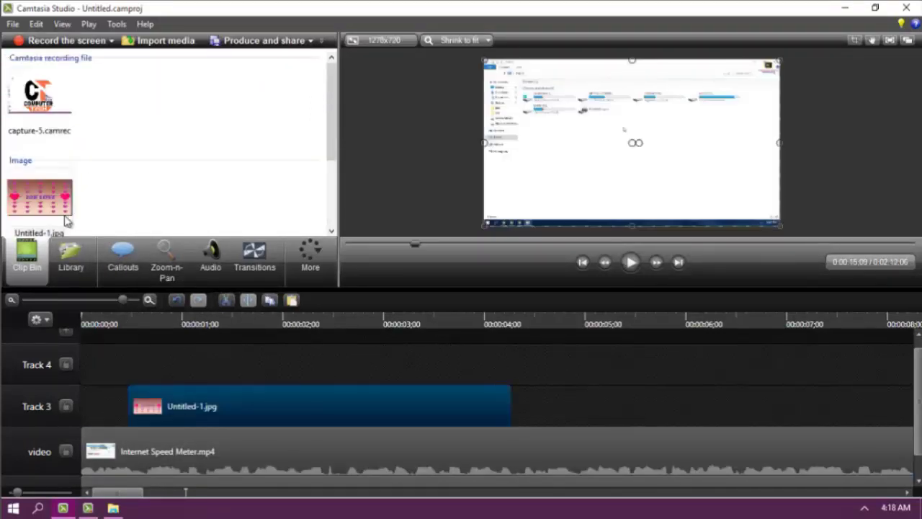
pyautogui.scroll(-2, 161, 140)
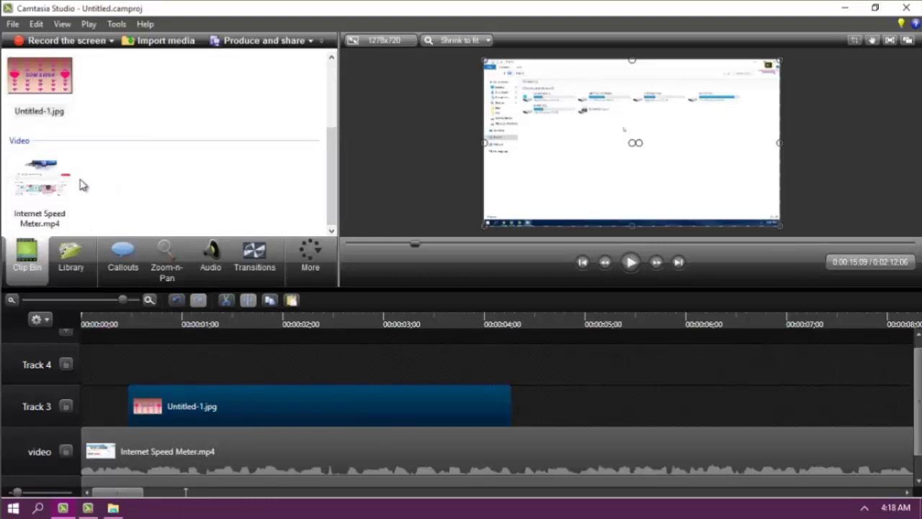
# Browse the Library's music and theme folders and the contents of Theme - Calling Lights.
pyautogui.click(71, 259)
pyautogui.scroll(3, 58, 140)
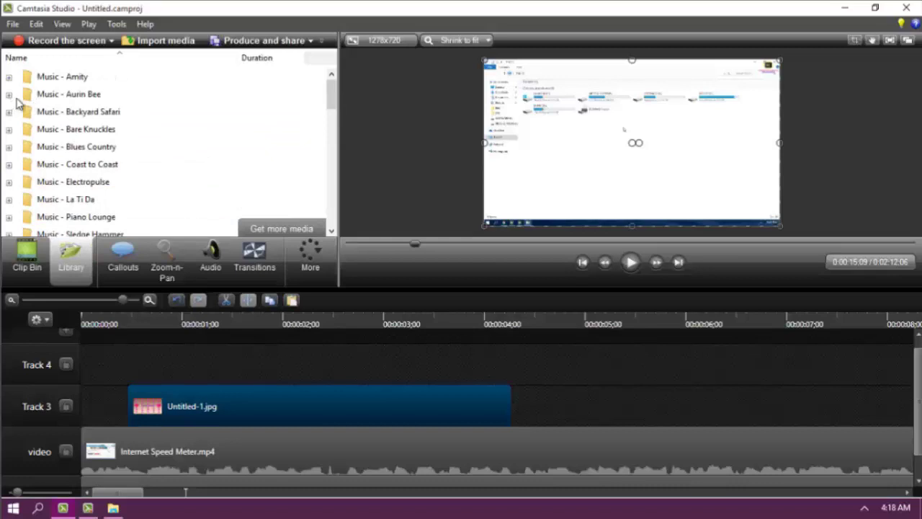
pyautogui.scroll(-8, 33, 155)
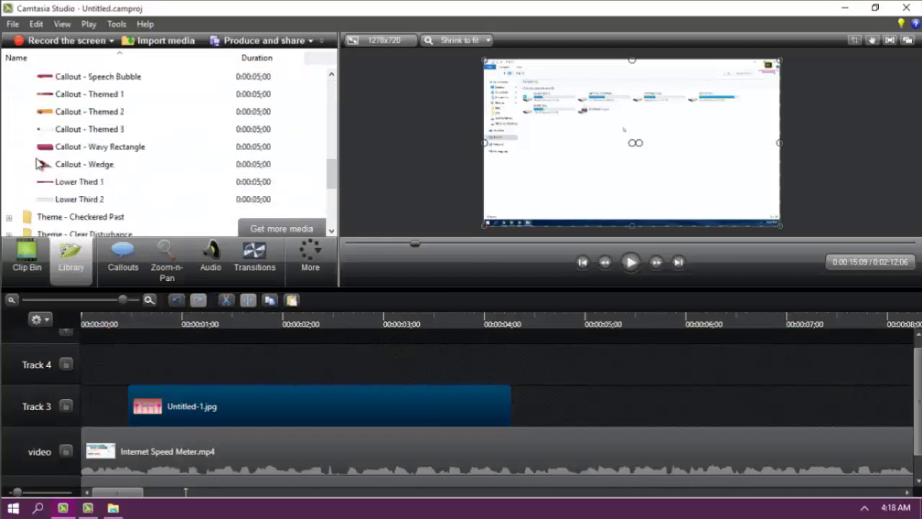
pyautogui.scroll(6, 72, 165)
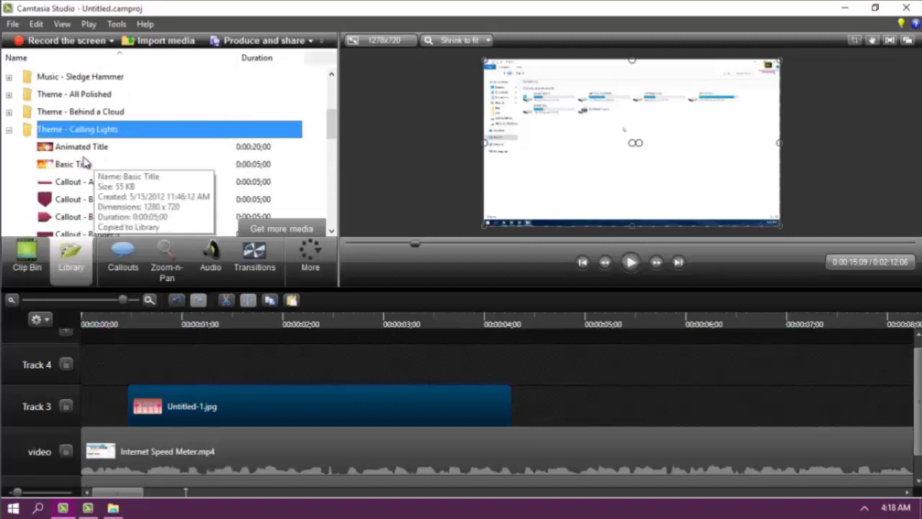
pyautogui.scroll(-2, 110, 170)
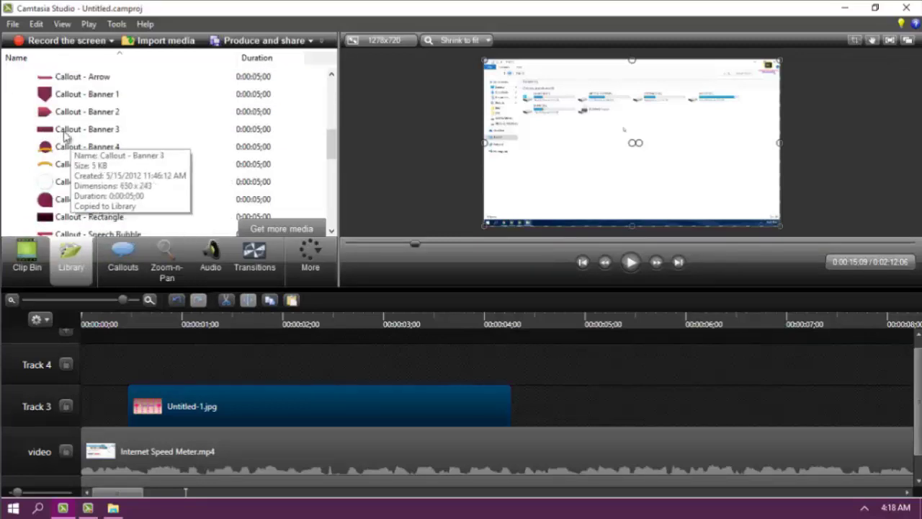
pyautogui.scroll(-7, 63, 164)
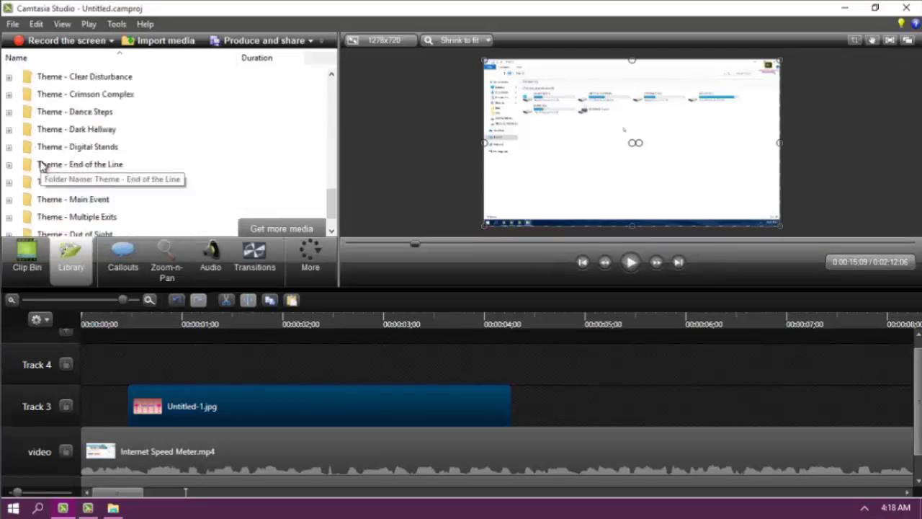
pyautogui.scroll(5, 57, 134)
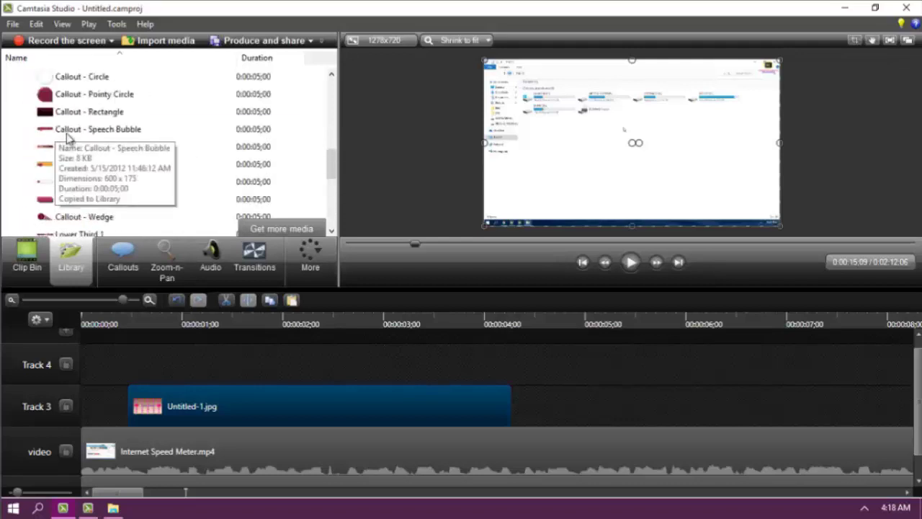
# Preview Callout - Themed 1, Lower Third 2 and Lower Third 1 from Theme - Calling Lights.
pyautogui.click(67, 134)
pyautogui.click(88, 152)
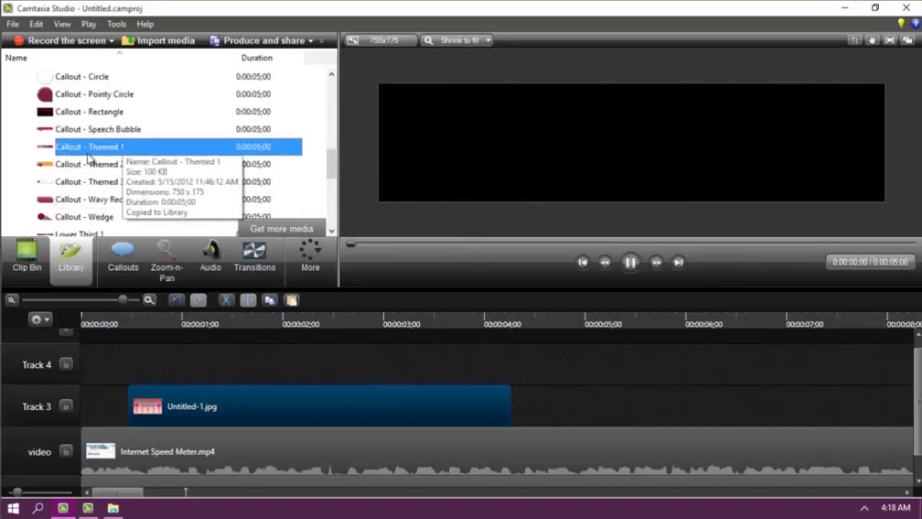
pyautogui.scroll(-3, 138, 156)
pyautogui.click(63, 93)
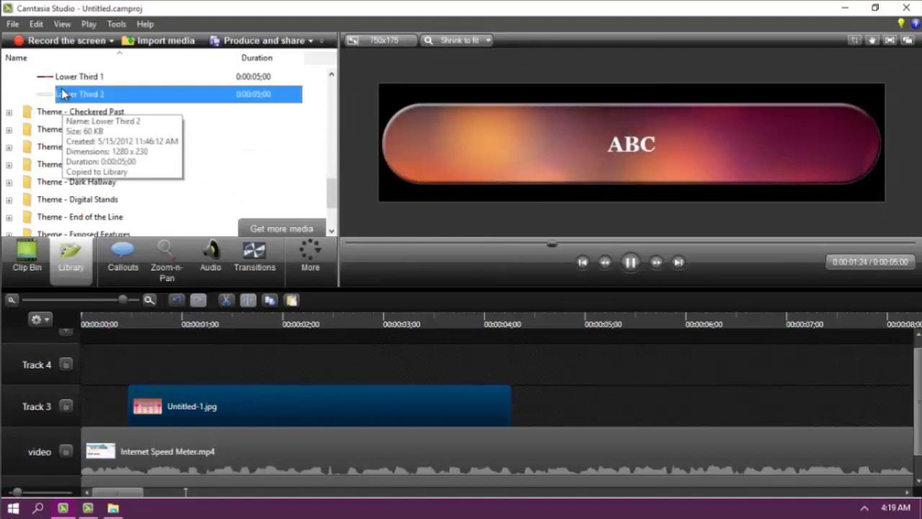
pyautogui.click(45, 76)
# Preview Lower Third 2 from Theme - Checkered Past and expand the Theme - Clear Disturbance folder.
pyautogui.click(10, 114)
pyautogui.scroll(-5, 67, 128)
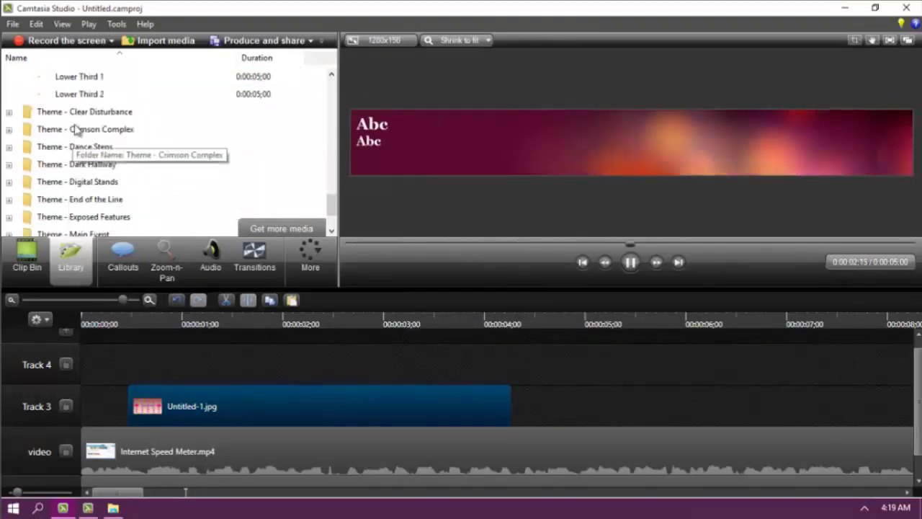
pyautogui.click(64, 93)
pyautogui.click(9, 112)
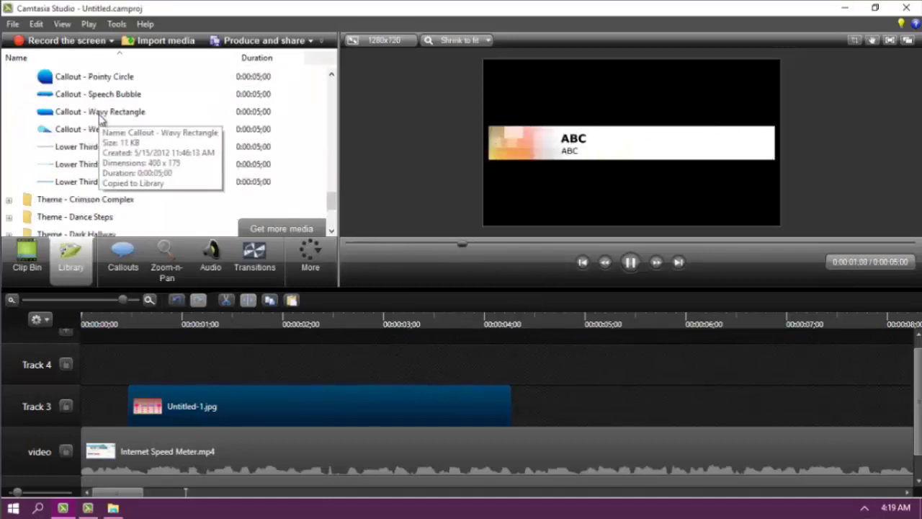
# Preview the first lower third in Theme - Clear Disturbance and browse the Library's other theme and music folders.
pyautogui.click(109, 146)
pyautogui.scroll(-5, 69, 177)
pyautogui.scroll(5, 126, 156)
pyautogui.scroll(-1, 97, 159)
pyautogui.scroll(-10, 96, 157)
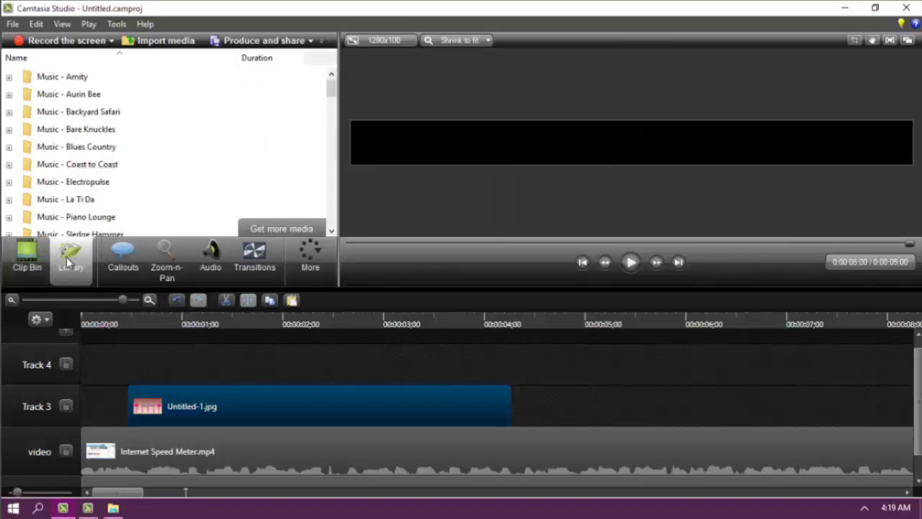
# Add a right-pointing arrow callout on Track 3 at 0:00:15;09 and shorten its clip to end at 0:00:17;09.
pyautogui.click(116, 270)
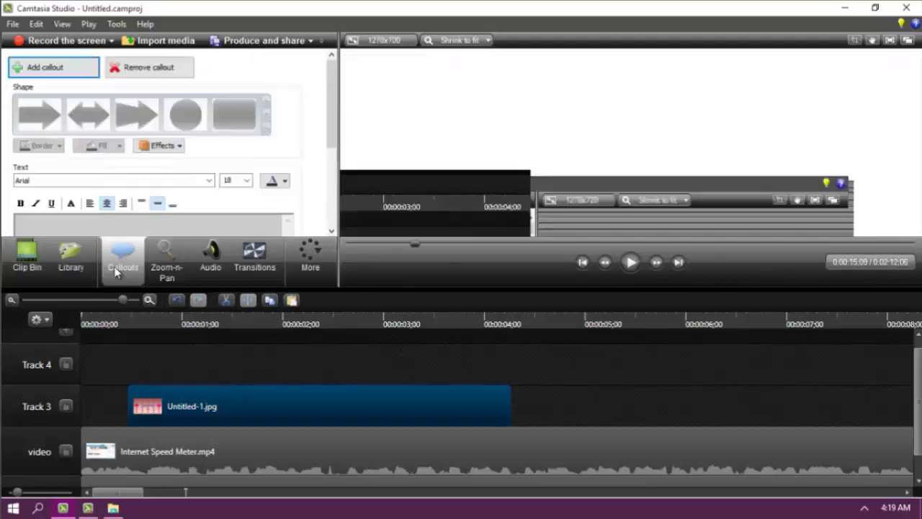
pyautogui.click(467, 337)
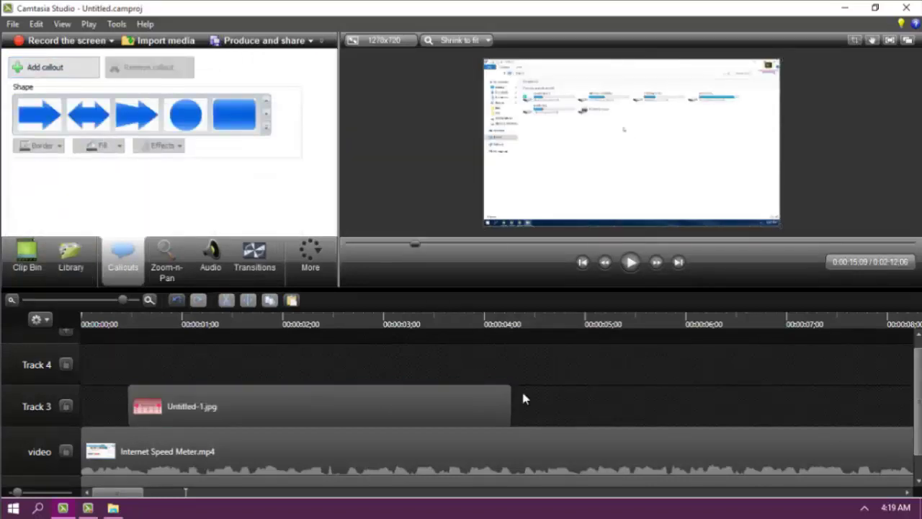
pyautogui.click(91, 261)
pyautogui.click(107, 254)
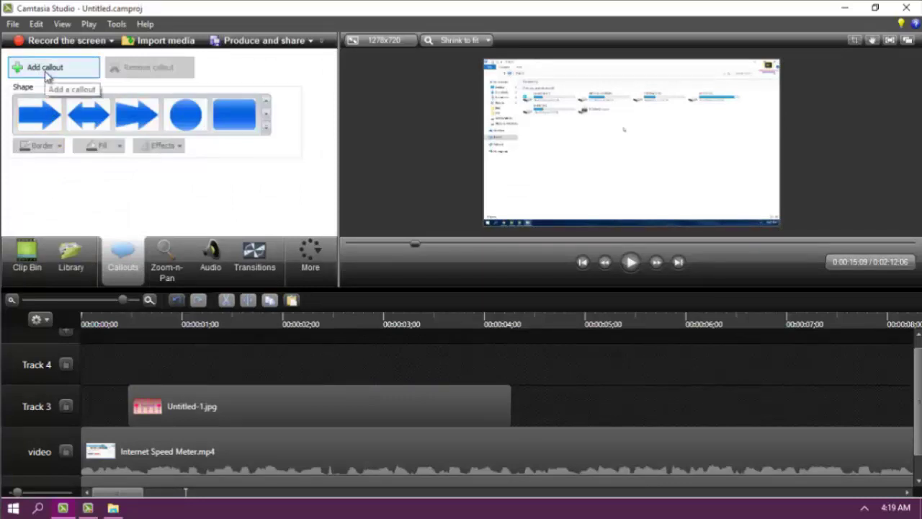
pyautogui.click(48, 69)
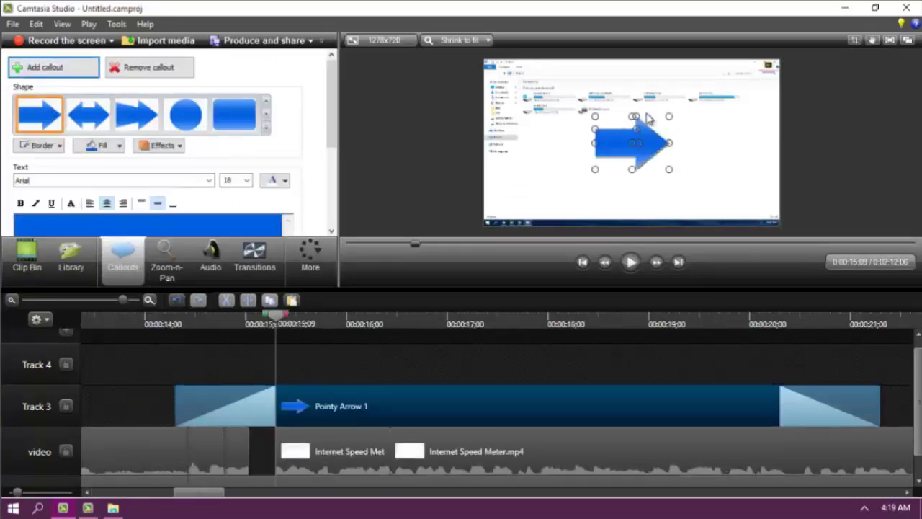
pyautogui.moveTo(881, 406); pyautogui.dragTo(476, 409)
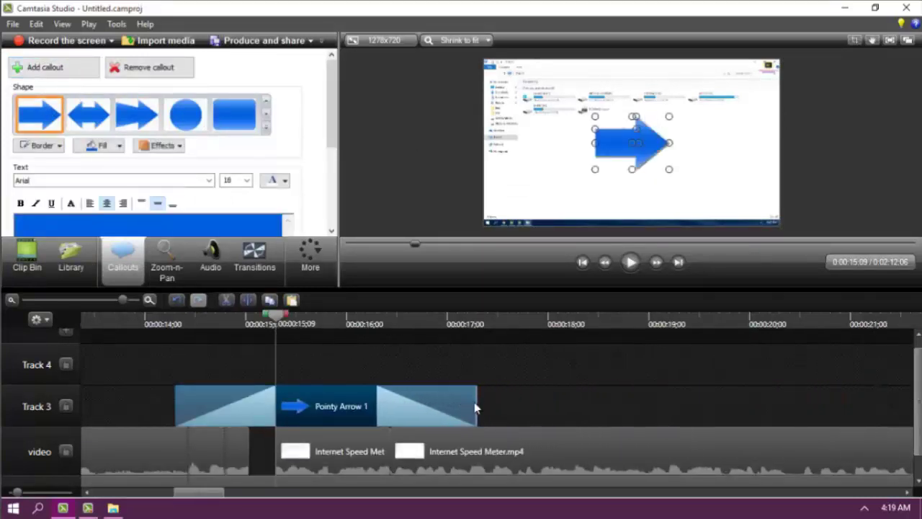
# Reposition, resize and rotate the arrow callout on the canvas into a short arrow pointing diagonally up and right.
pyautogui.moveTo(664, 137); pyautogui.dragTo(753, 148)
pyautogui.moveTo(647, 169); pyautogui.dragTo(572, 160)
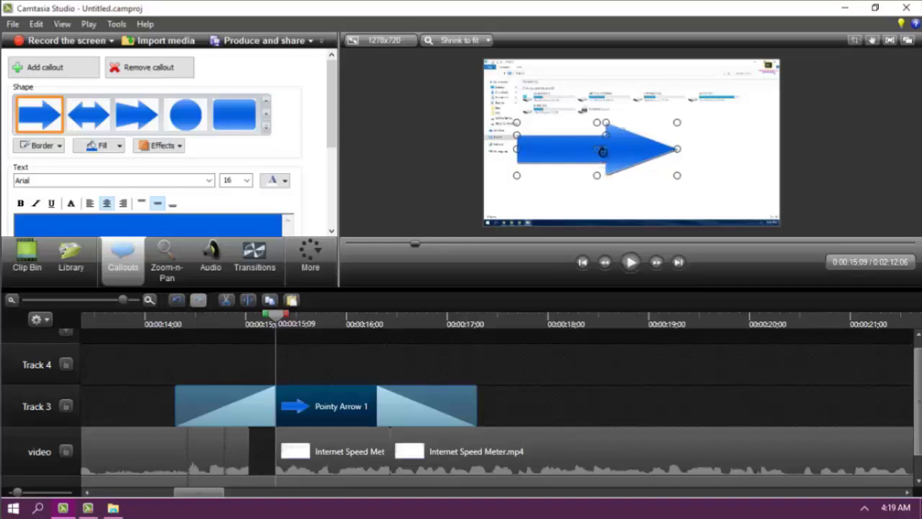
pyautogui.moveTo(608, 148); pyautogui.dragTo(627, 141)
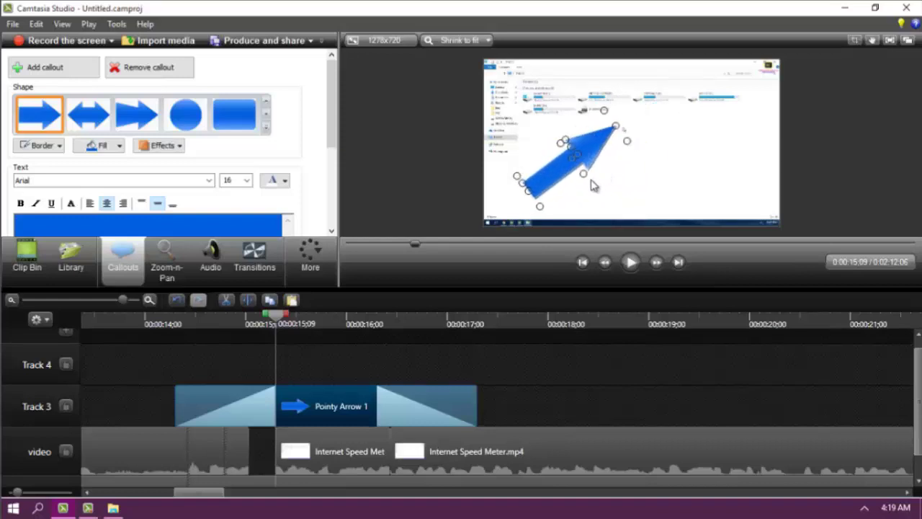
pyautogui.moveTo(587, 176); pyautogui.dragTo(573, 162)
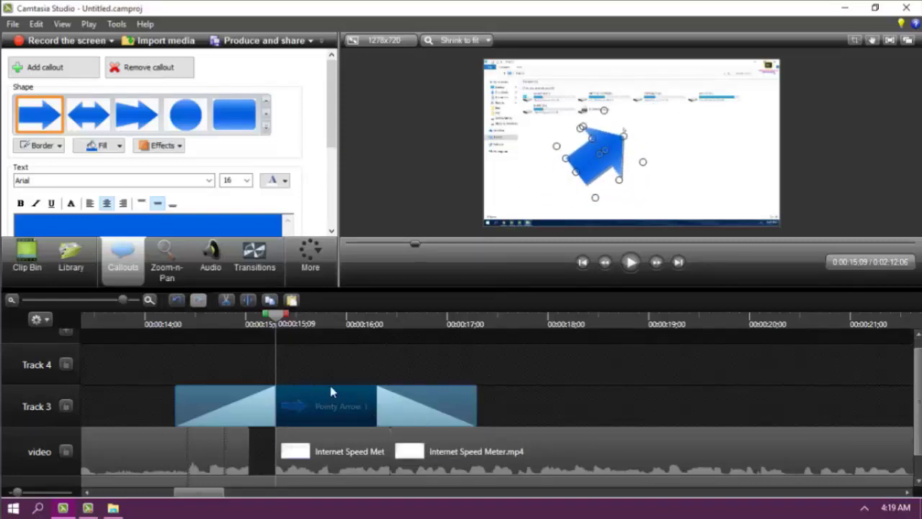
# Play back the arrow callout from 0:00:14;09 to check its fade-in effect and review its fade properties.
pyautogui.moveTo(275, 318); pyautogui.dragTo(175, 334)
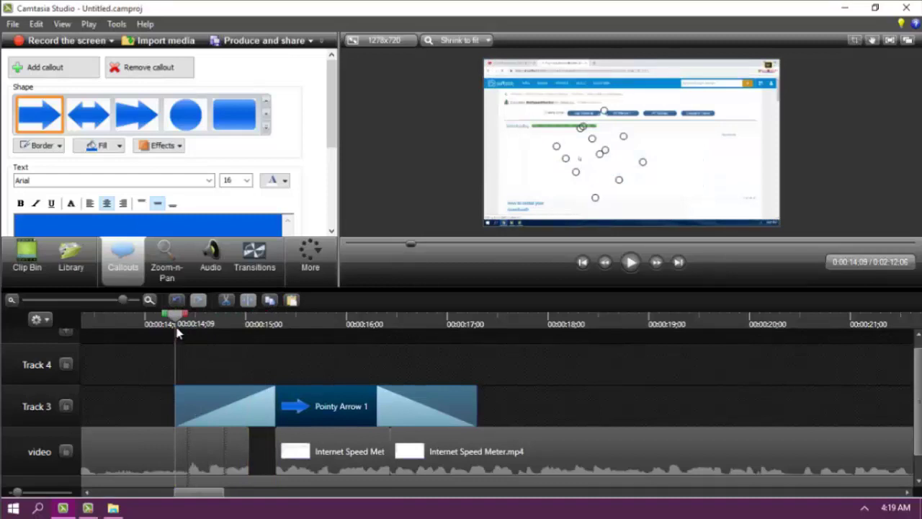
pyautogui.click(331, 137)
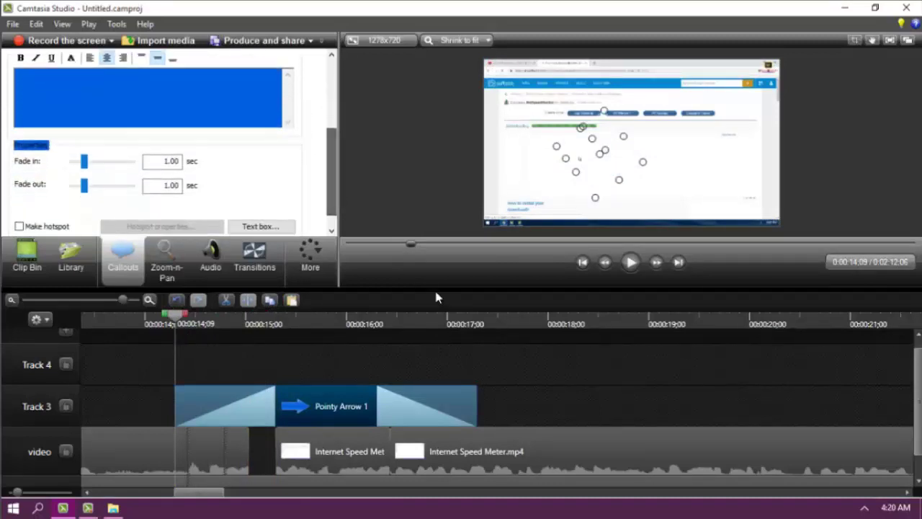
pyautogui.click(629, 262)
pyautogui.click(629, 263)
pyautogui.click(630, 263)
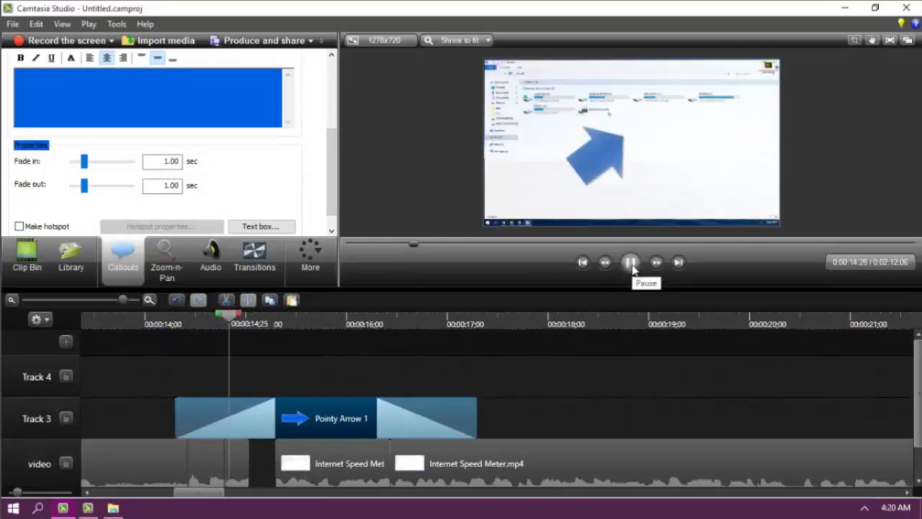
# Scrub across the arrow callout and set its fade-in to 0.23 seconds and fade-out to 0.17 seconds.
pyautogui.click(477, 318)
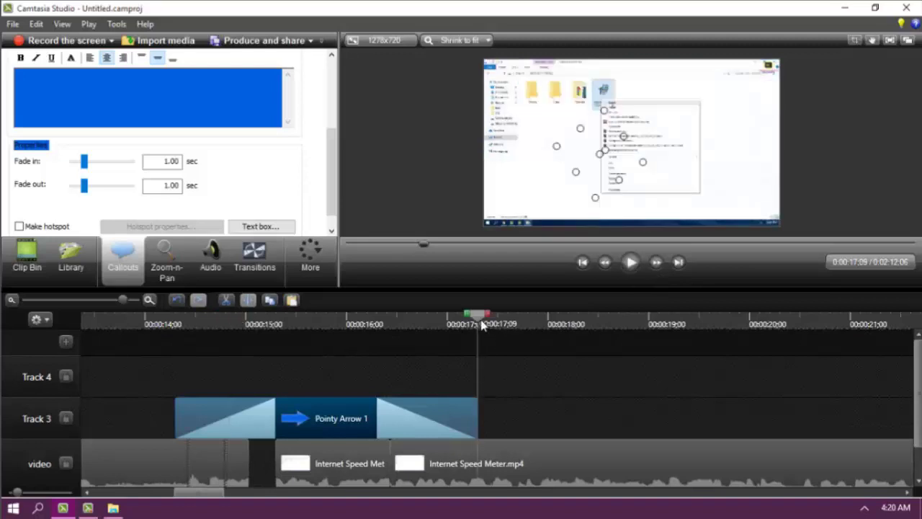
pyautogui.moveTo(477, 322); pyautogui.dragTo(200, 322)
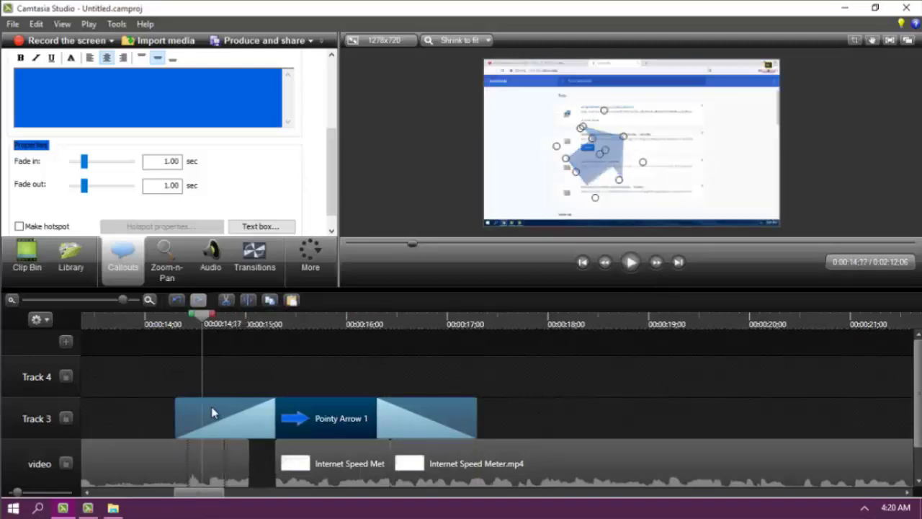
pyautogui.moveTo(88, 167); pyautogui.dragTo(75, 186)
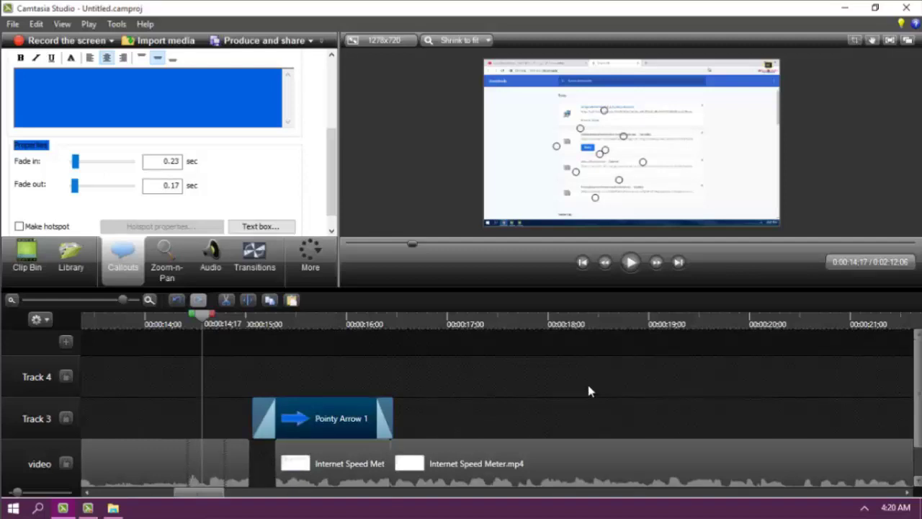
# Add a filled rounded rectangle callout at 0:00:14;17 with the text "hfhgfhgfg".
pyautogui.click(266, 128)
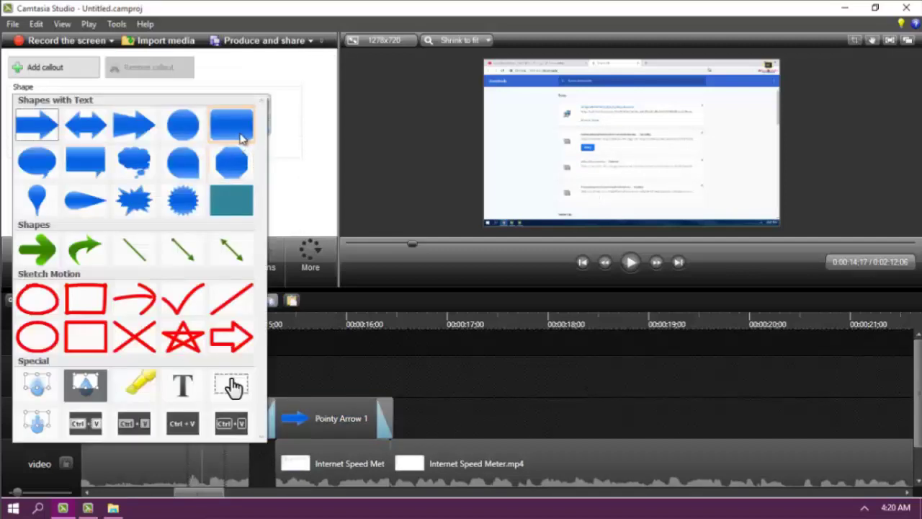
pyautogui.click(232, 127)
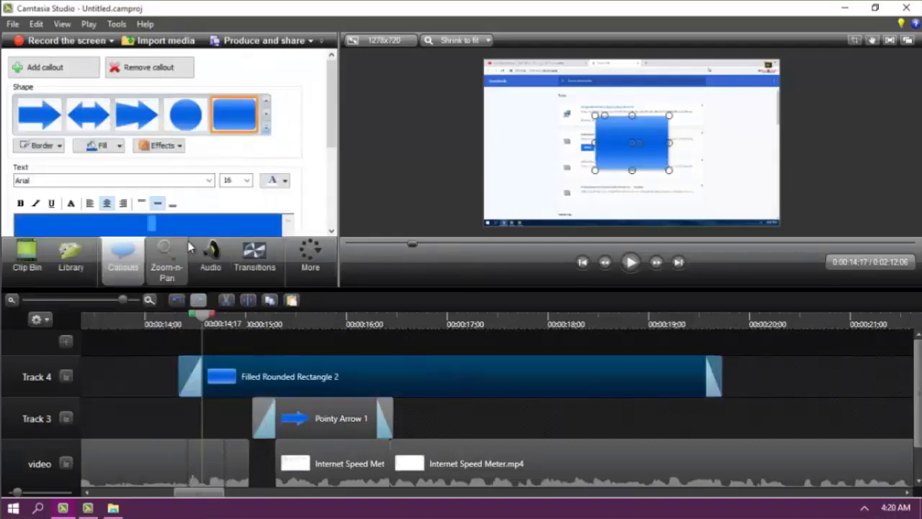
pyautogui.write('hfhgfhgfg')
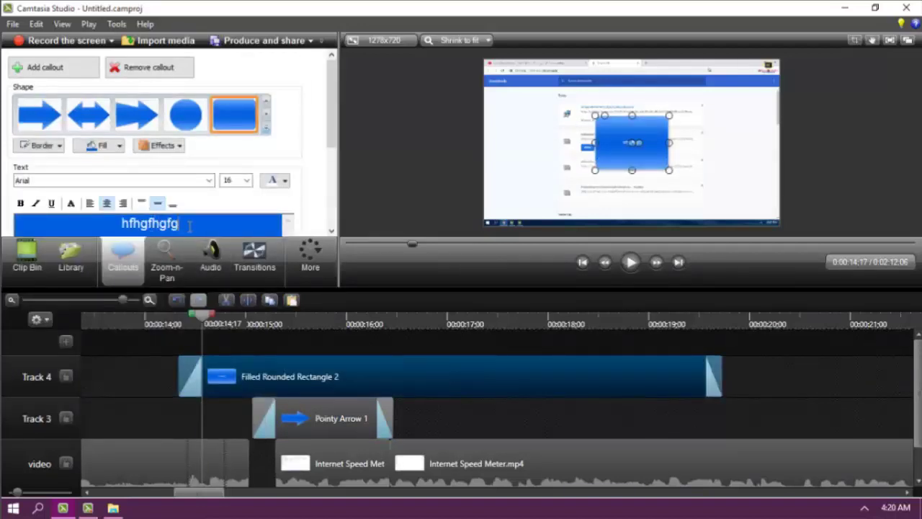
# Enter the text "bjbjhb" in the arrow callout, set its font size to 48 and choose a font color.
pyautogui.click(221, 227)
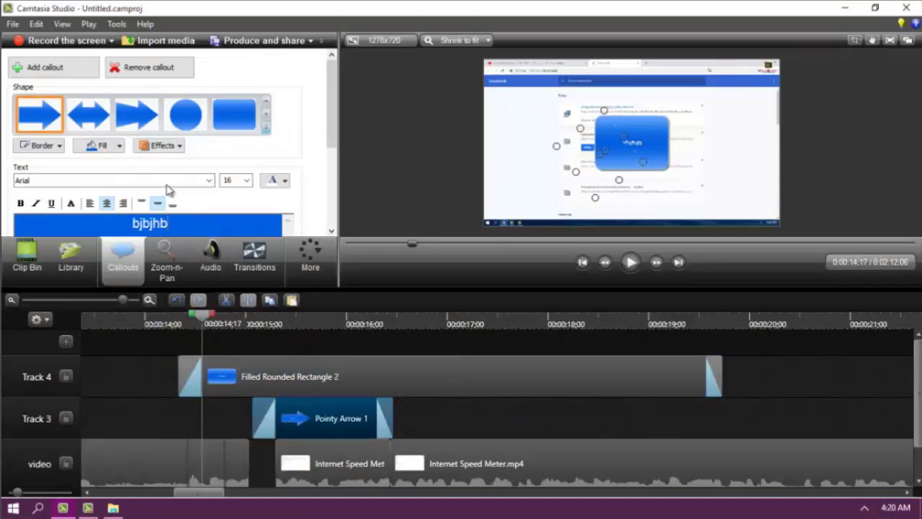
pyautogui.hotkey('ctrl', 'a')
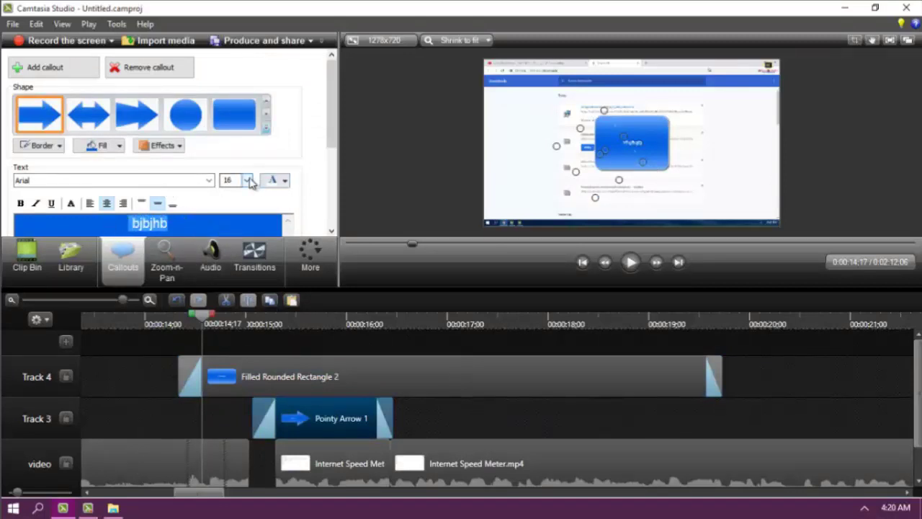
pyautogui.click(249, 182)
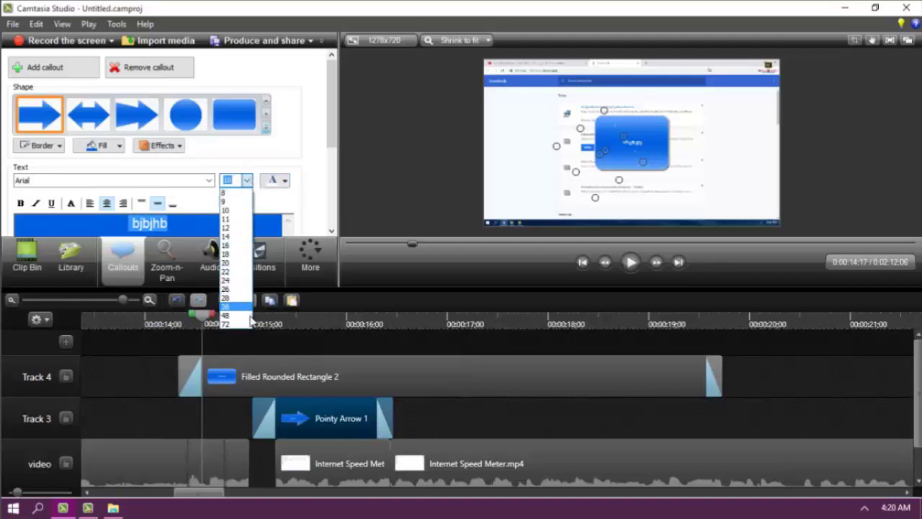
pyautogui.click(247, 317)
pyautogui.click(278, 181)
pyautogui.click(278, 181)
pyautogui.click(278, 181)
pyautogui.click(312, 245)
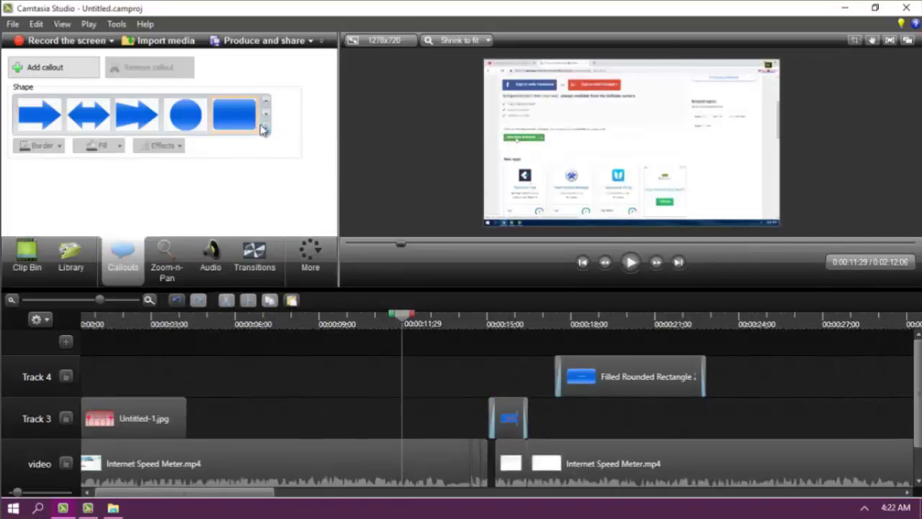
# Add a Sketch Motion rectangle callout around the NetSpeedMonitor heading at 0:00:07;24, play it back and change its shape to an ellipse.
pyautogui.click(266, 133)
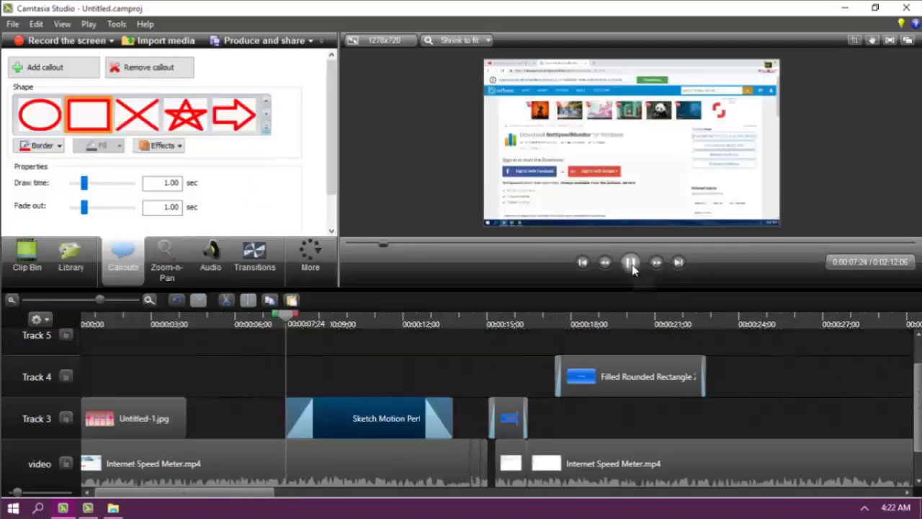
pyautogui.click(631, 264)
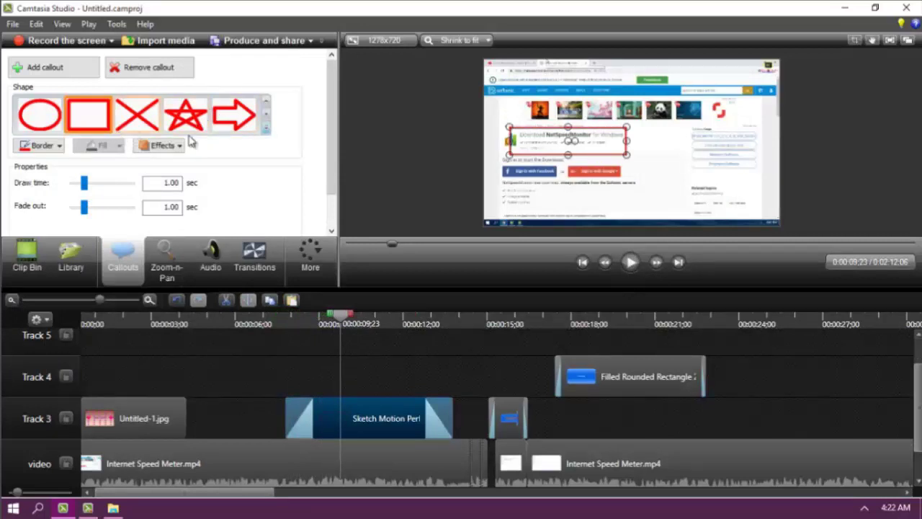
pyautogui.click(45, 119)
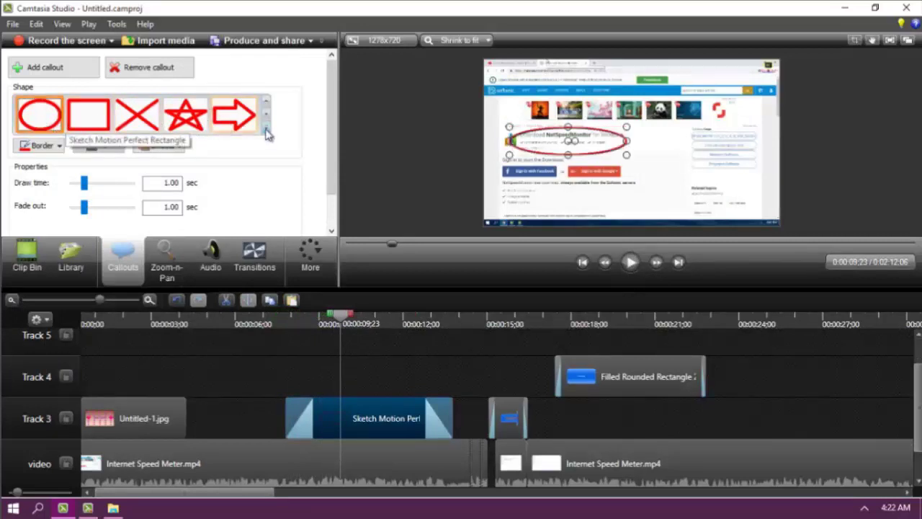
# Move the Sketch Motion ellipse to Track 4 and add a Blur callout on Track 3, widened over the NetSpeedMonitor heading.
pyautogui.click(266, 127)
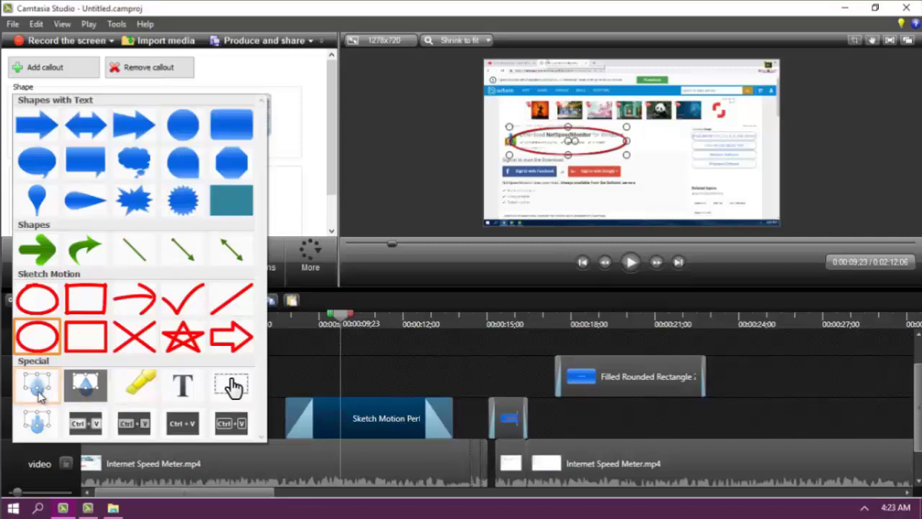
pyautogui.click(310, 353)
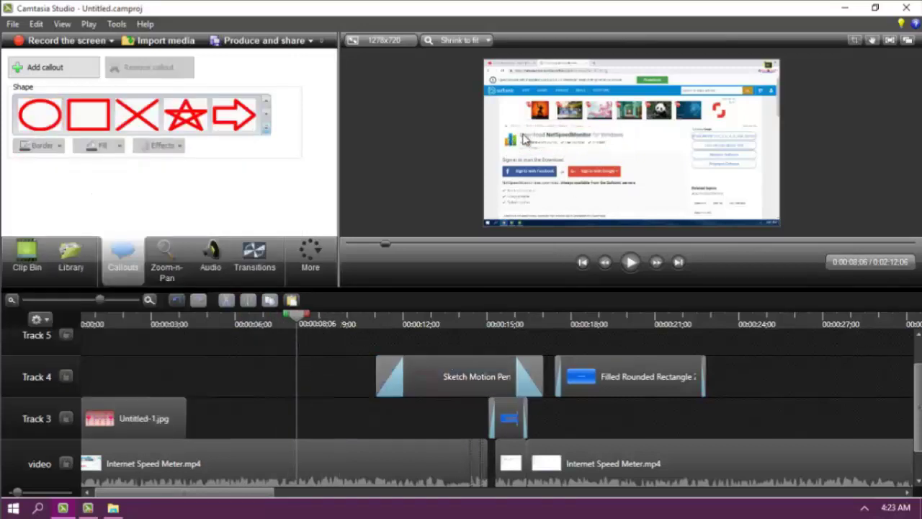
pyautogui.click(266, 128)
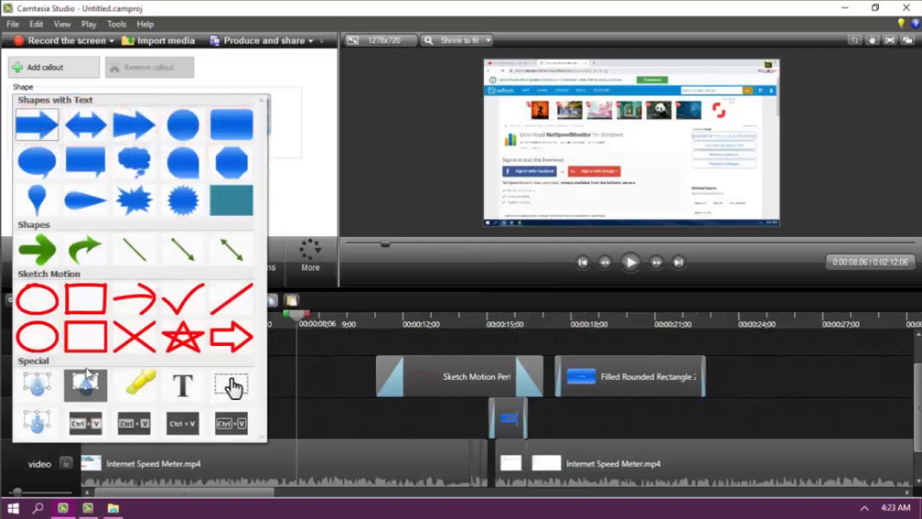
pyautogui.click(33, 382)
pyautogui.moveTo(287, 369); pyautogui.dragTo(244, 436)
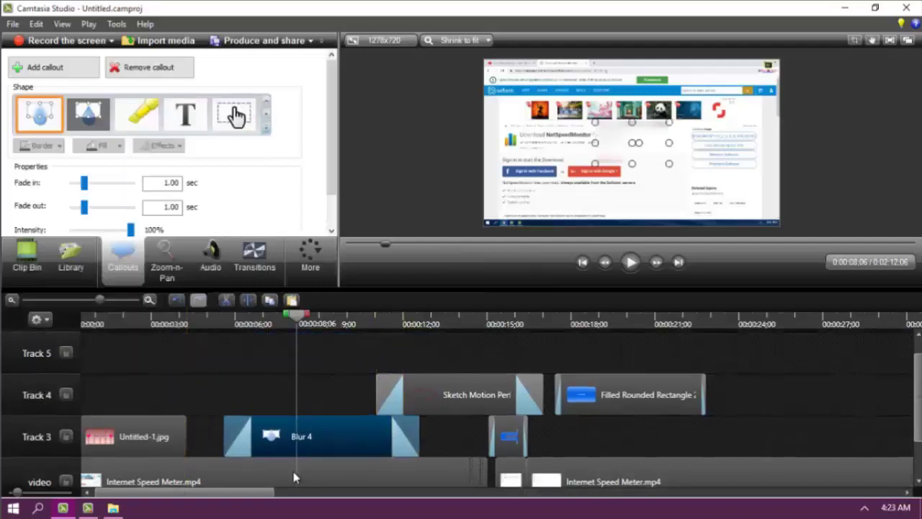
pyautogui.moveTo(296, 319); pyautogui.dragTo(272, 319)
pyautogui.moveTo(614, 169); pyautogui.dragTo(609, 139)
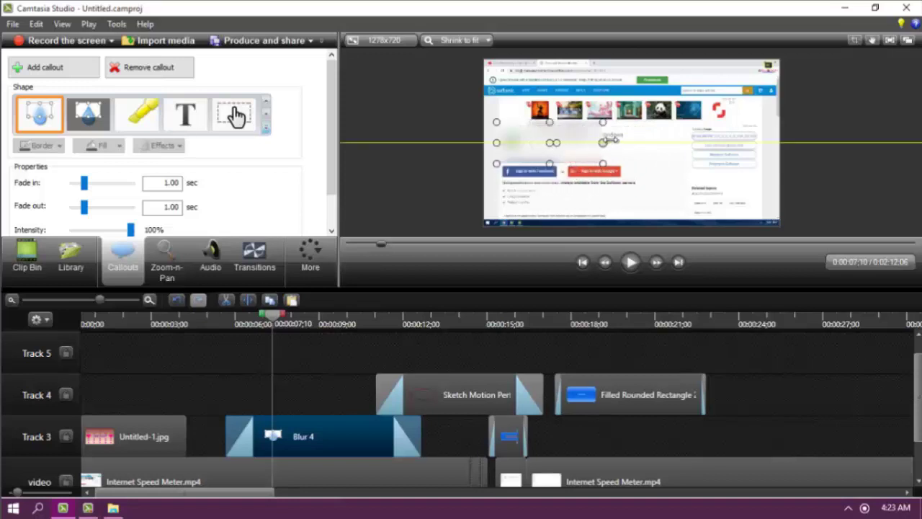
# Play back the blur callout, then move the Sketch Motion ellipse clip to Track 6, starting at about 0:00:16.
pyautogui.click(211, 319)
pyautogui.click(632, 274)
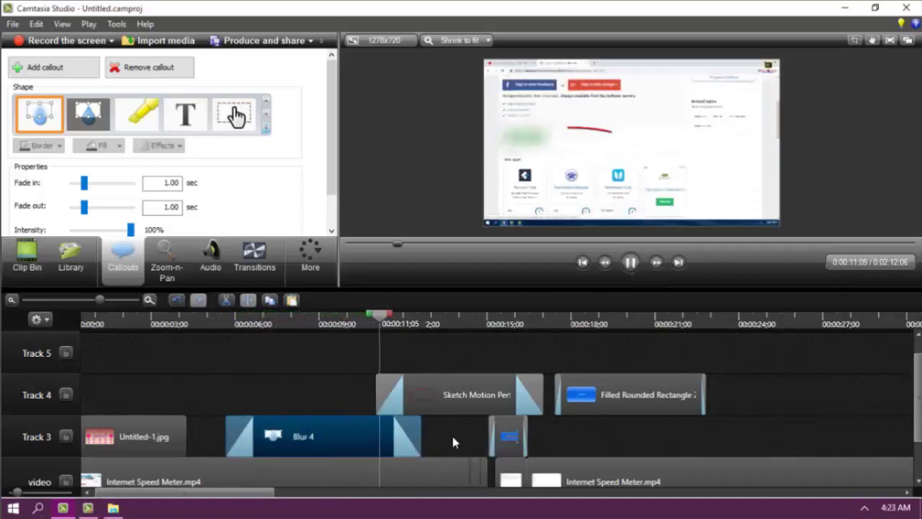
pyautogui.click(630, 262)
pyautogui.click(482, 394)
pyautogui.moveTo(483, 394); pyautogui.dragTo(501, 354)
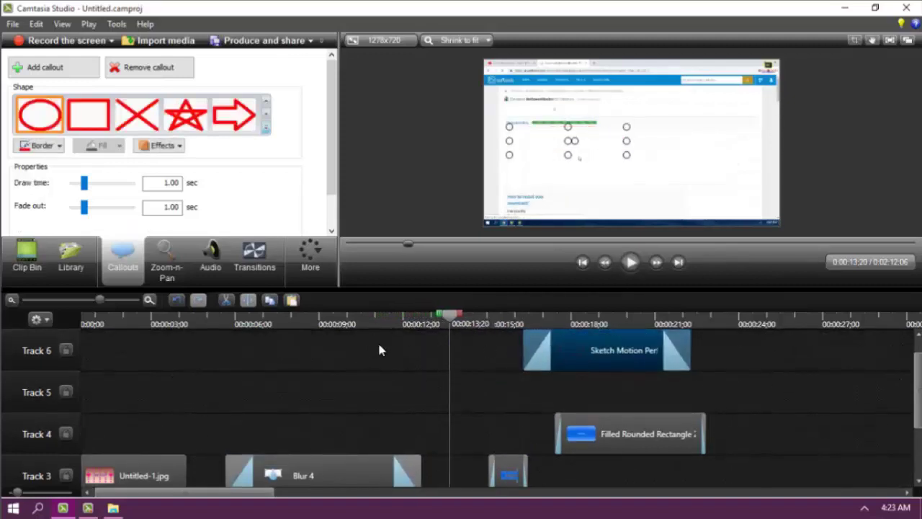
# Set the blur callout's fade-in to 0.53 seconds and fade-out to 0.63 seconds, and play the result from 0:00:10;01.
pyautogui.scroll(-3, 369, 350)
pyautogui.click(348, 320)
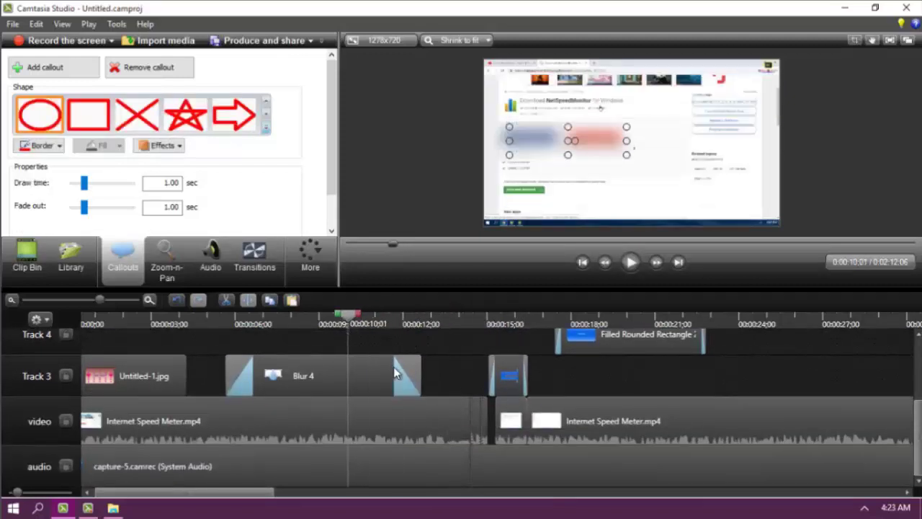
pyautogui.click(392, 370)
pyautogui.moveTo(88, 186); pyautogui.dragTo(83, 215)
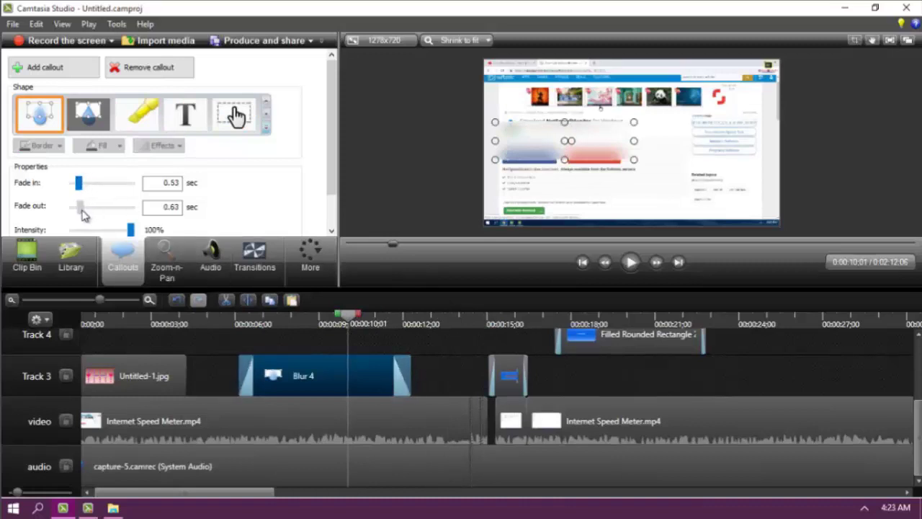
pyautogui.click(629, 262)
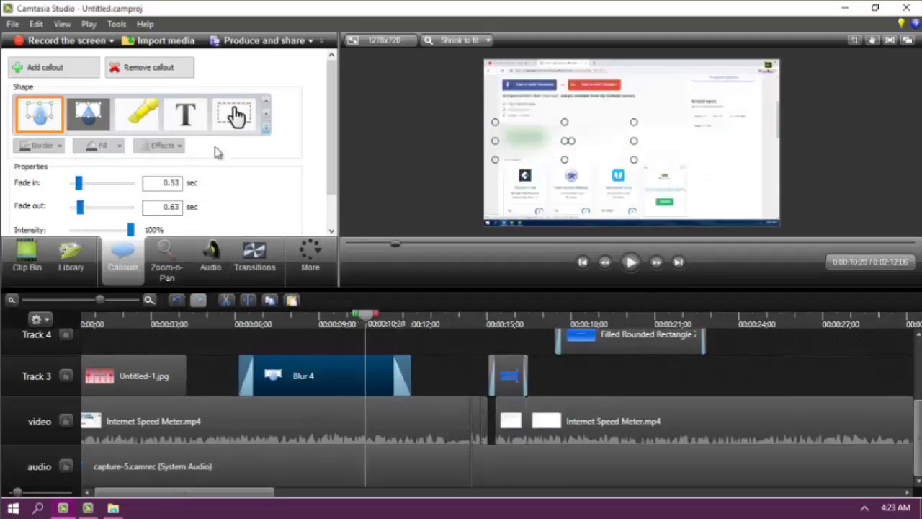
# Change the Track 3 blur callout to a Text callout and move the Sketch Motion ellipse to Track 5, starting at about 0:00:11.
pyautogui.click(266, 127)
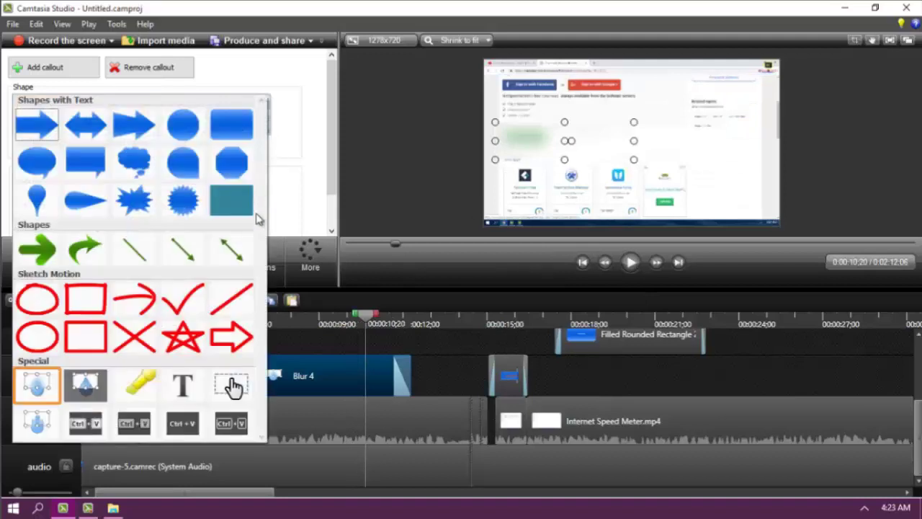
pyautogui.click(184, 387)
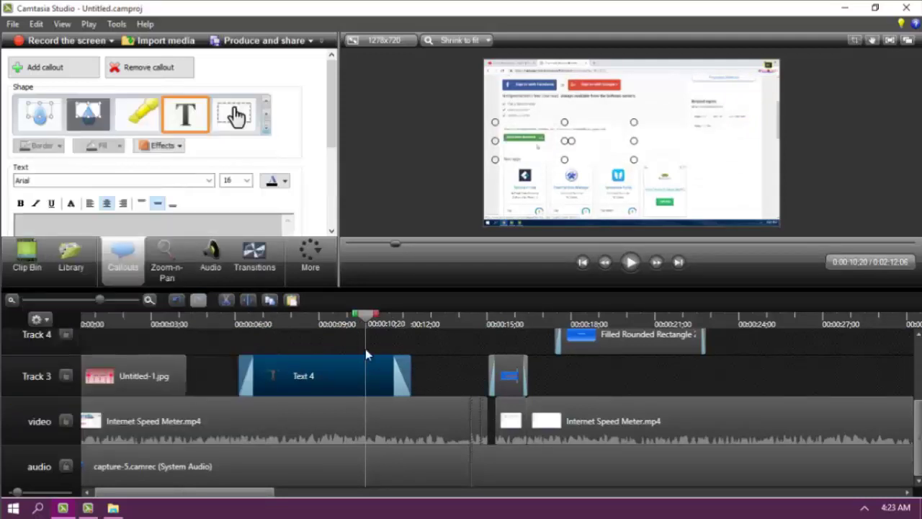
pyautogui.scroll(2, 440, 367)
pyautogui.scroll(2, 587, 376)
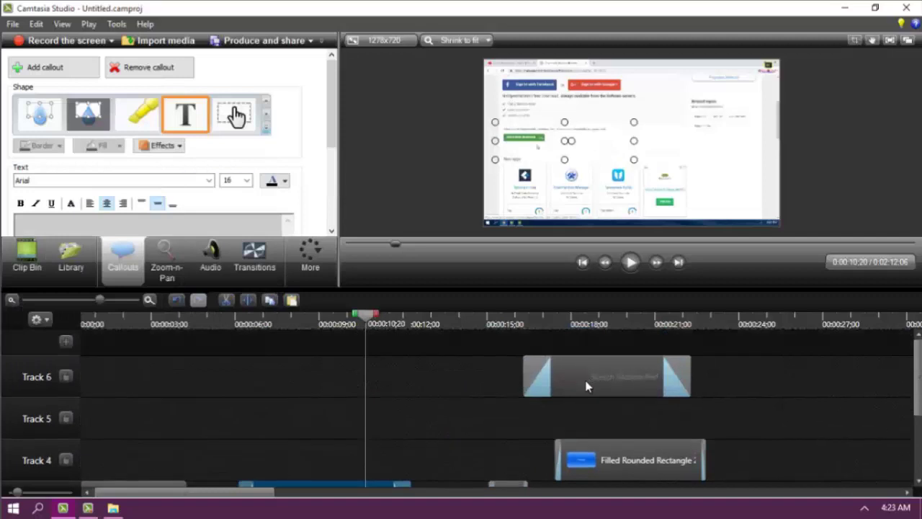
pyautogui.moveTo(588, 378); pyautogui.dragTo(444, 407)
# Enter "cfchgcvhgvhvcjh" as the Track 3 text callout's content and colour it Black, Lighter 60%.
pyautogui.scroll(-3, 516, 399)
pyautogui.click(346, 399)
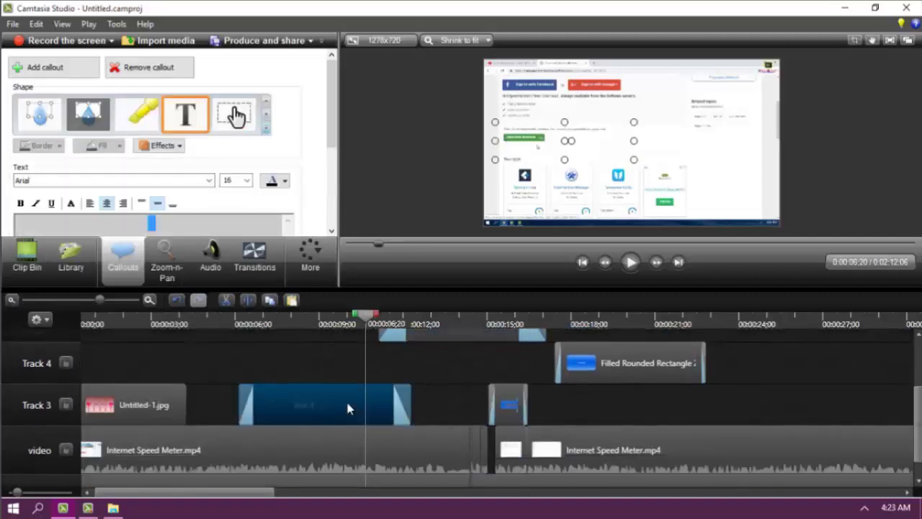
pyautogui.write('cfchgcvhgvhvcjh')
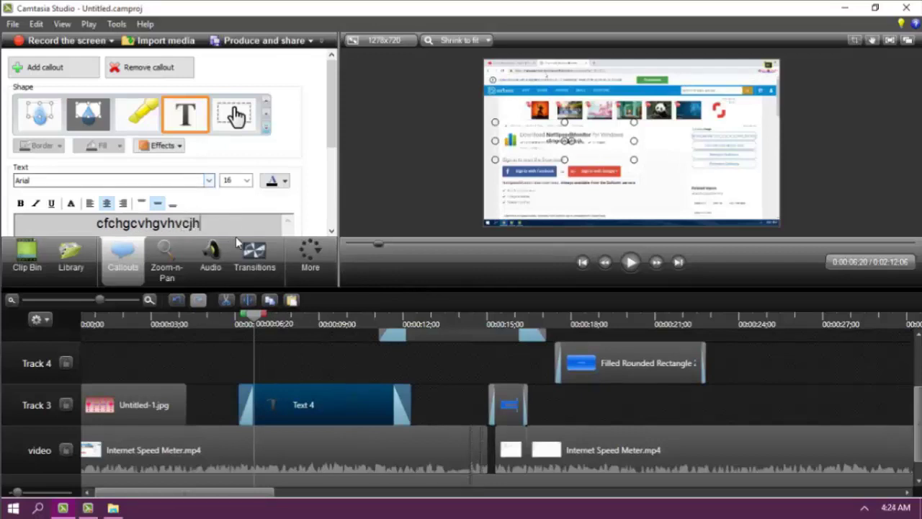
pyautogui.hotkey('ctrl', 'a')
pyautogui.click(283, 181)
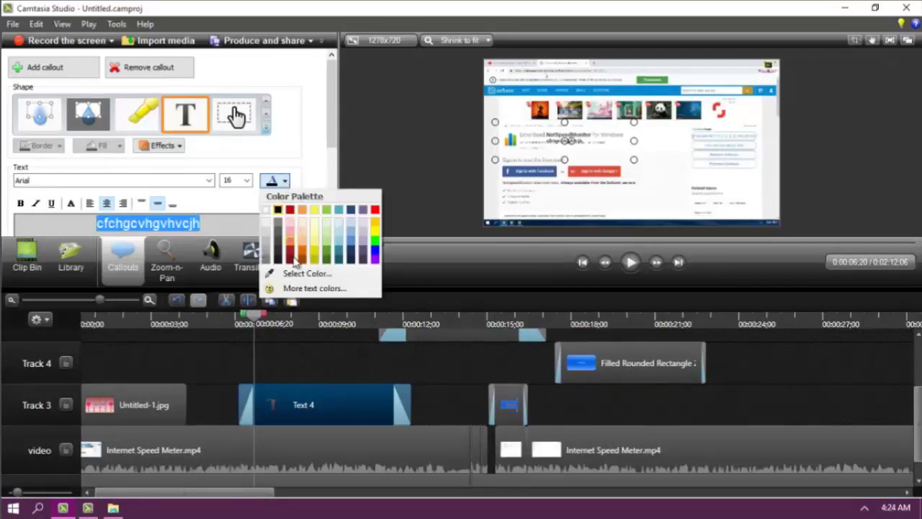
pyautogui.click(279, 232)
# Set the callout text size to 72 and enlarge its box so the text fits on one line.
pyautogui.click(246, 180)
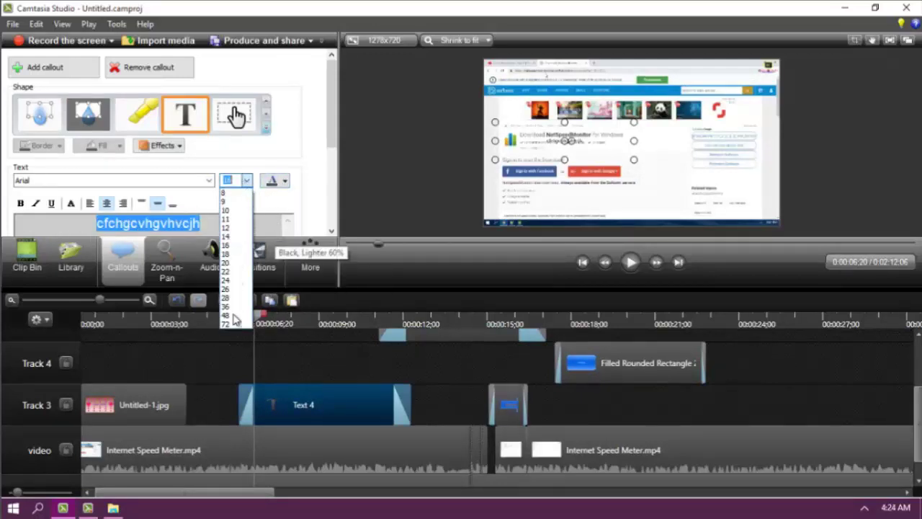
pyautogui.click(234, 326)
pyautogui.moveTo(634, 160); pyautogui.dragTo(701, 163)
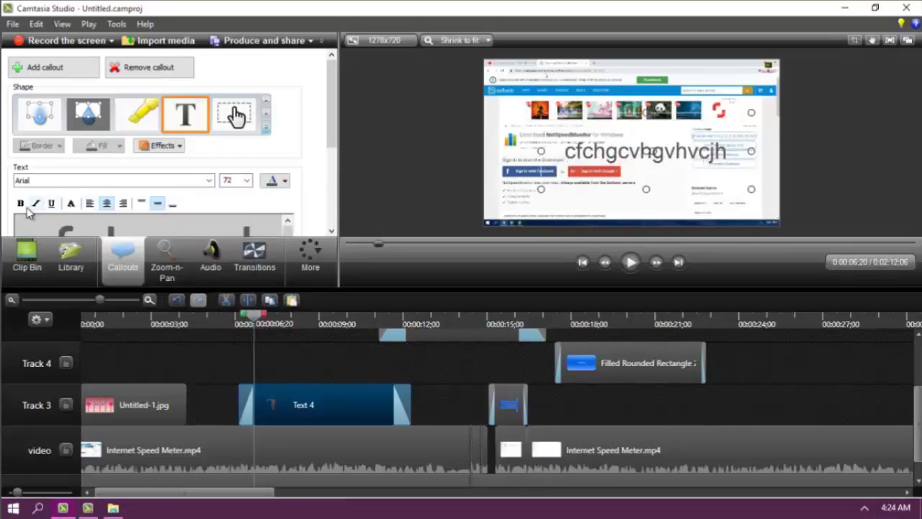
# Try bold, italic and underline on the letters "fchgcvh" in the callout text and remove the formatting again.
pyautogui.doubleClick(64, 226)
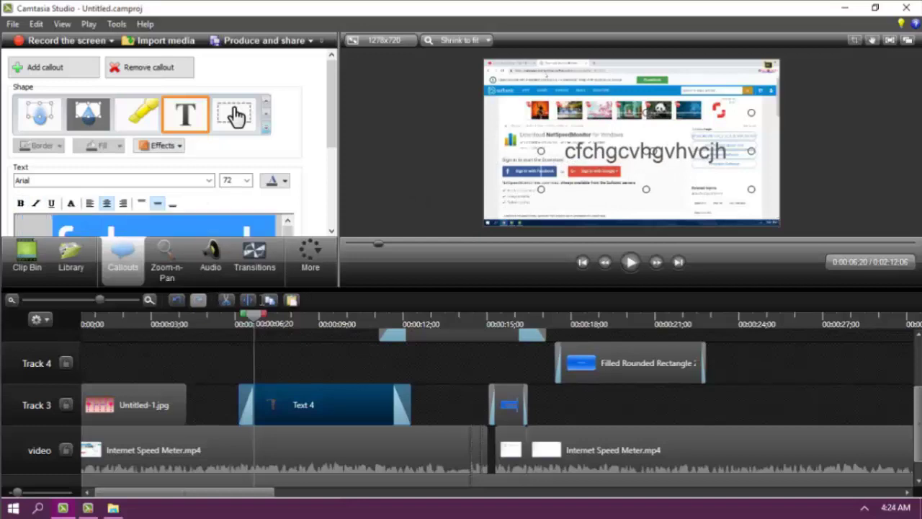
pyautogui.click(285, 181)
pyautogui.click(20, 203)
pyautogui.click(35, 203)
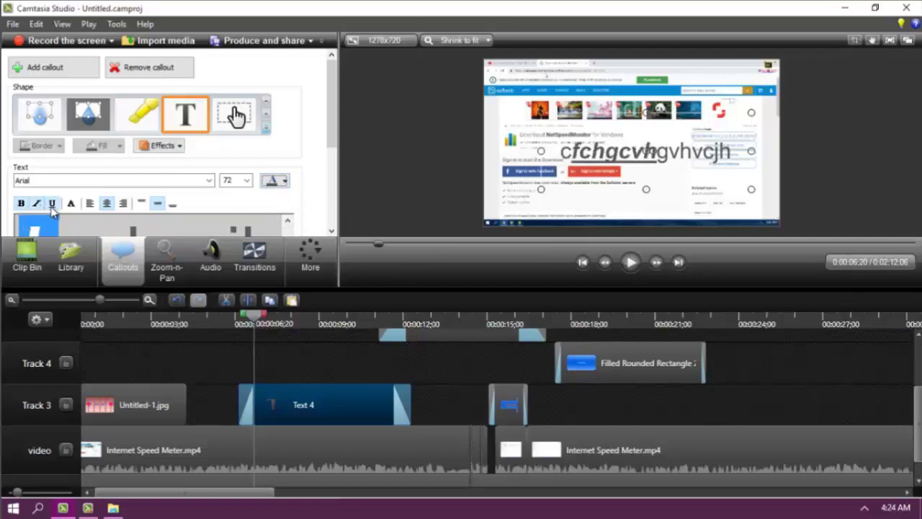
pyautogui.click(36, 203)
pyautogui.click(20, 203)
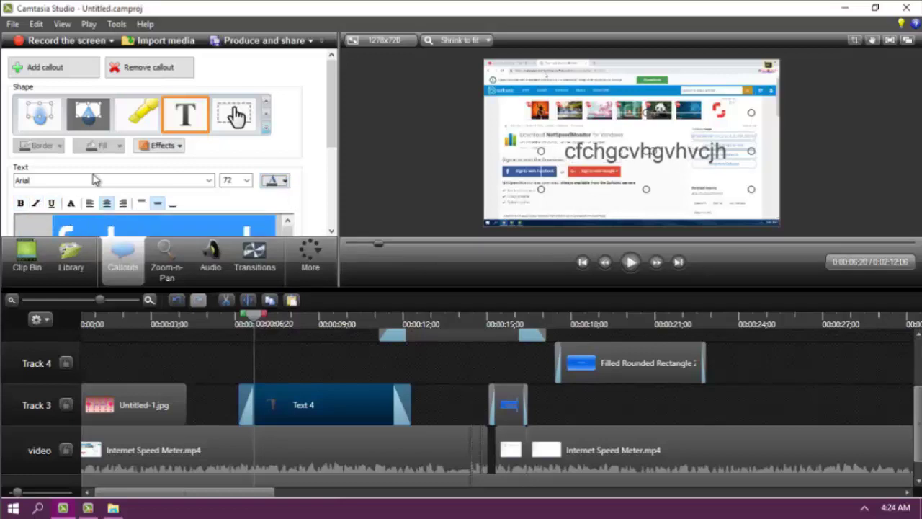
# Change the font of the selected callout letters to Arial Black and preview the text at 0:00:09;12.
pyautogui.click(206, 181)
pyautogui.click(180, 220)
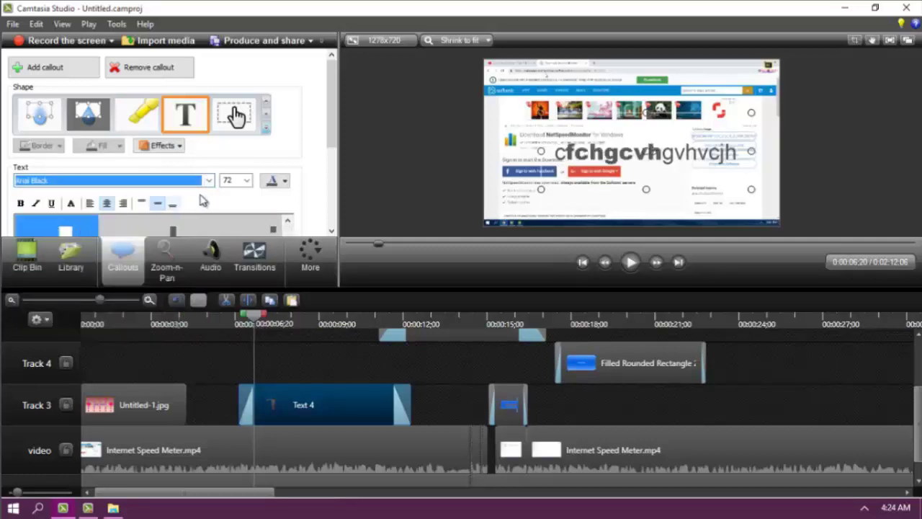
pyautogui.moveTo(274, 328); pyautogui.dragTo(351, 325)
pyautogui.click(265, 128)
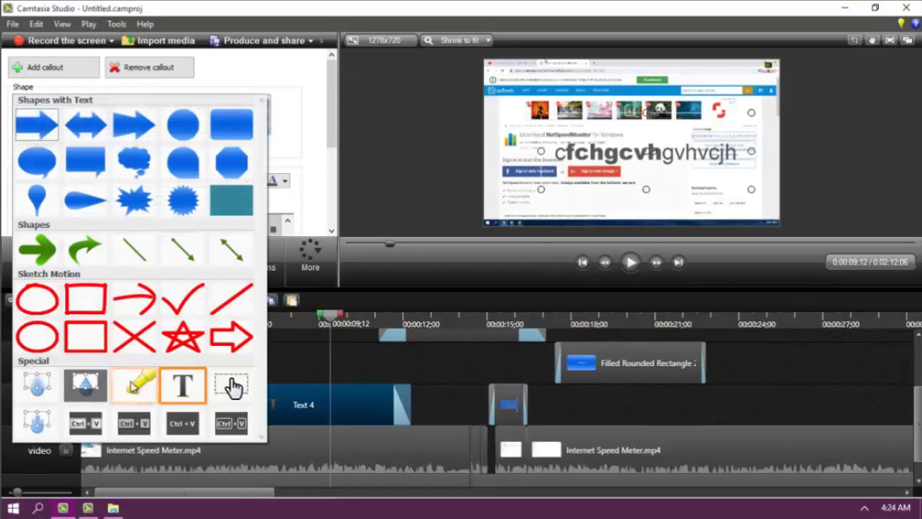
pyautogui.click(335, 319)
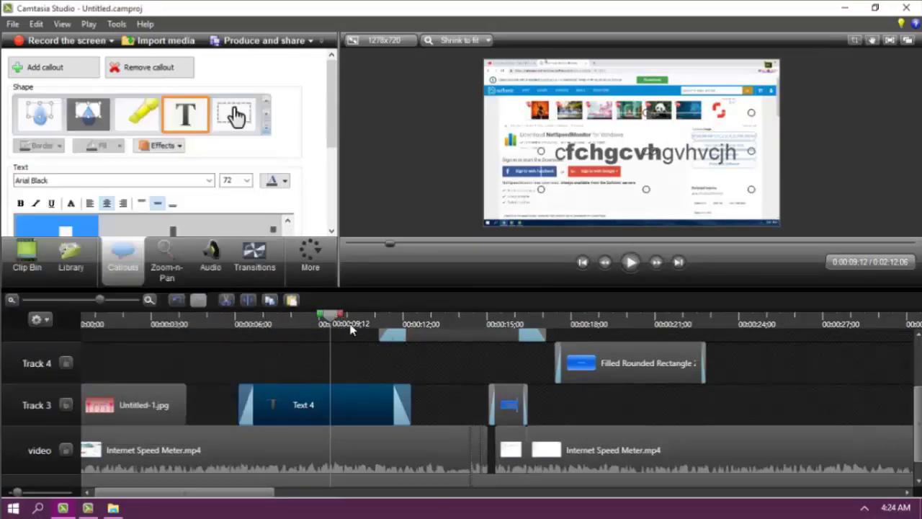
# Change the text callout to a Highlighter and move its clip on Track 3 to start at about 0:00:04;12.
pyautogui.moveTo(329, 322); pyautogui.dragTo(792, 367)
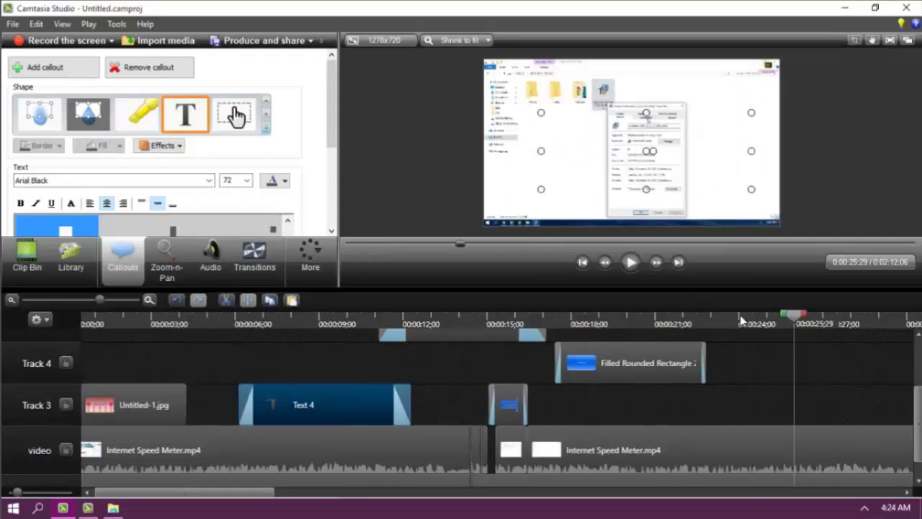
pyautogui.moveTo(793, 320); pyautogui.dragTo(204, 324)
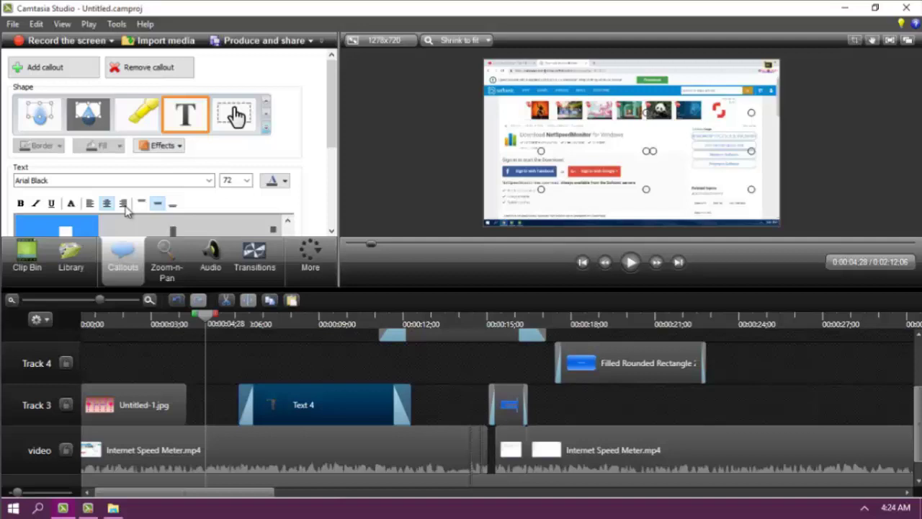
pyautogui.click(265, 128)
pyautogui.click(132, 384)
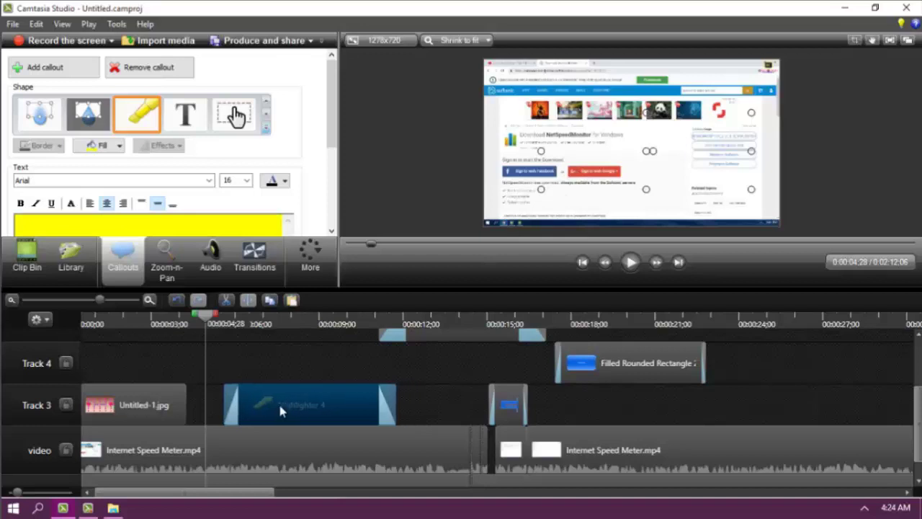
pyautogui.moveTo(284, 403); pyautogui.dragTo(237, 402)
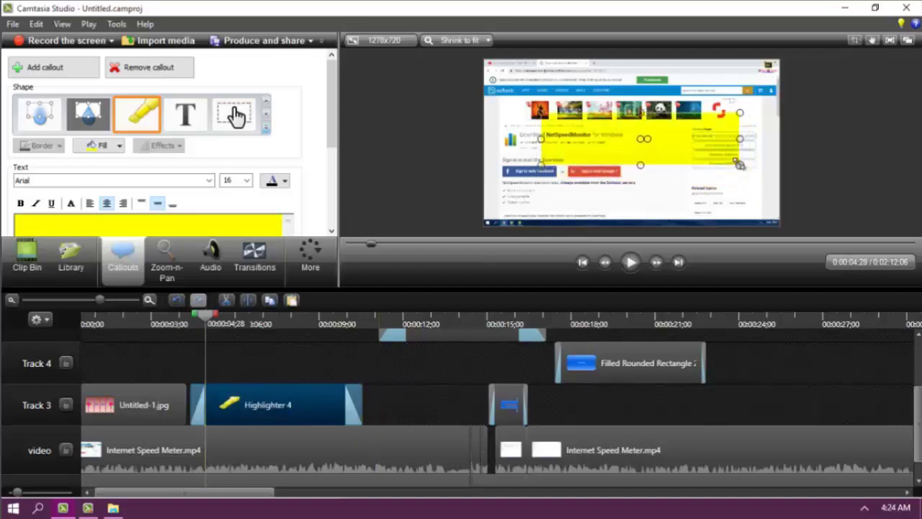
# Place the highlighter over the browser's address bar, reduce its height to fit, and play it back from 0:00:04;12.
pyautogui.moveTo(717, 155)
pyautogui.mouseDown()
pyautogui.moveTo(681, 105)
pyautogui.moveTo(655, 97)
pyautogui.mouseUp()
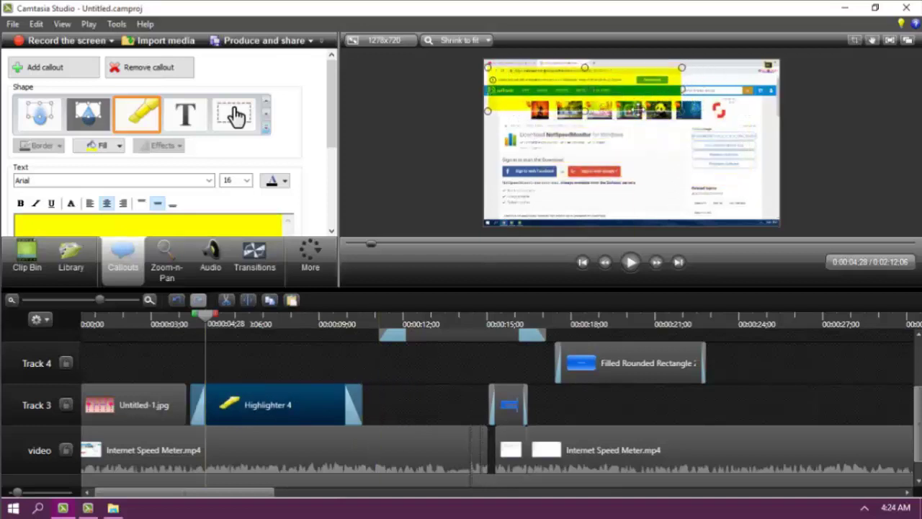
pyautogui.moveTo(585, 111); pyautogui.dragTo(585, 88)
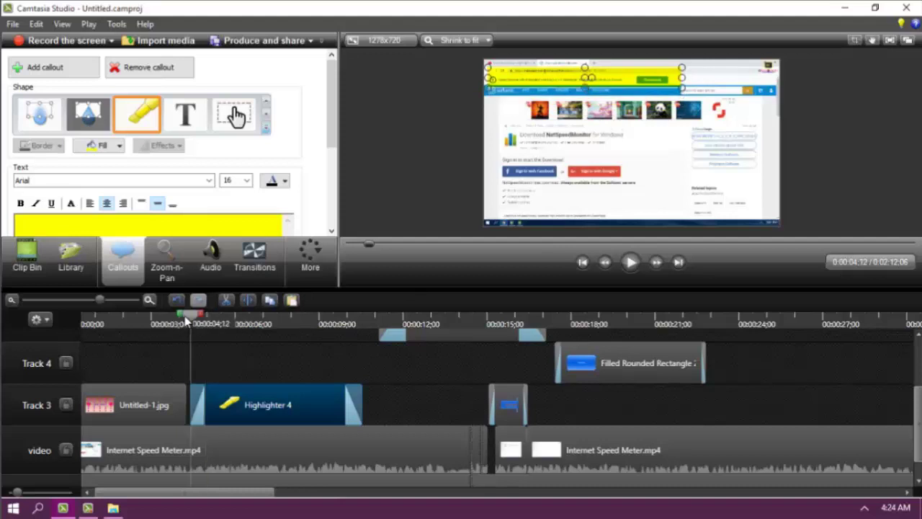
pyautogui.click(186, 322)
pyautogui.click(632, 262)
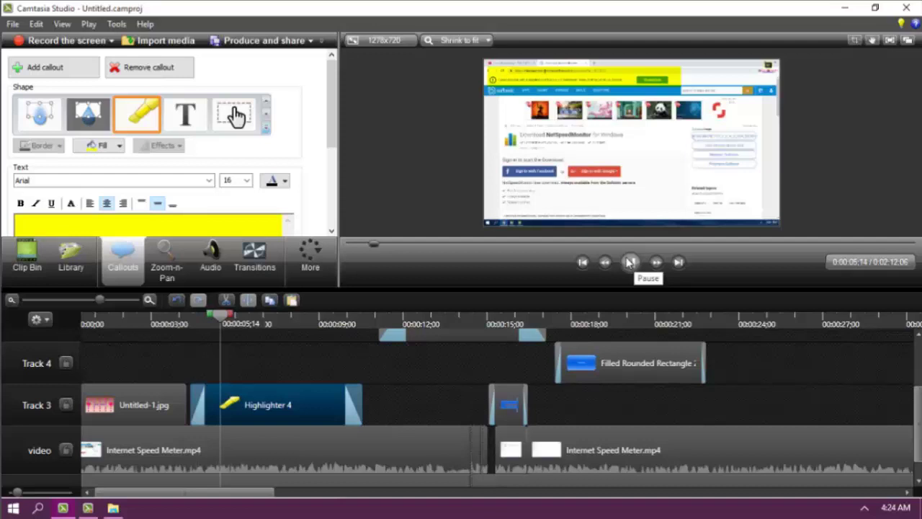
pyautogui.click(631, 263)
# Change the highlighter to a Traditional Keystrokes callout with the key combination Ctrl+Z.
pyautogui.click(266, 127)
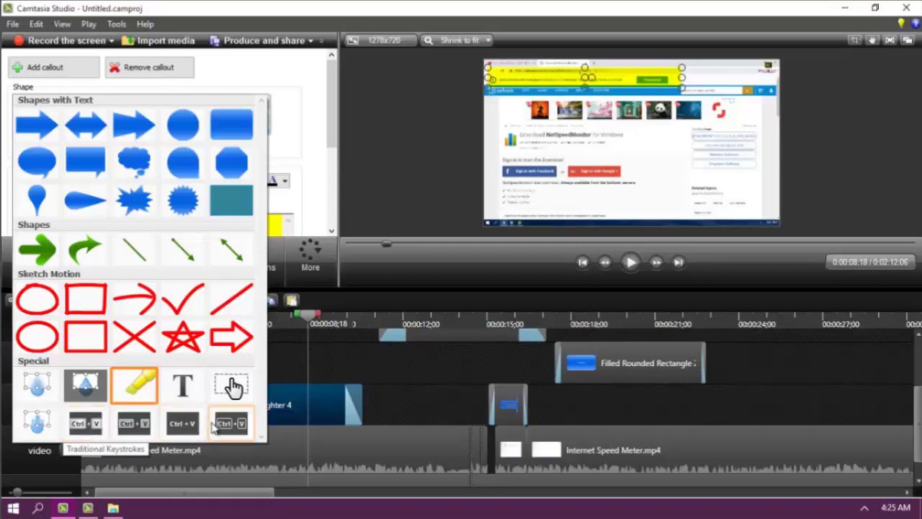
pyautogui.click(84, 425)
pyautogui.click(303, 405)
pyautogui.click(25, 191)
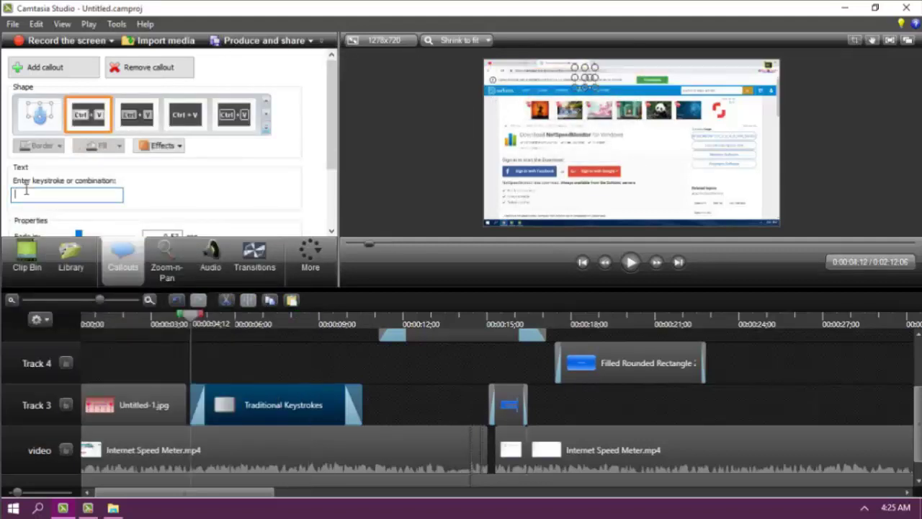
pyautogui.hotkey('ctrl', 'z')
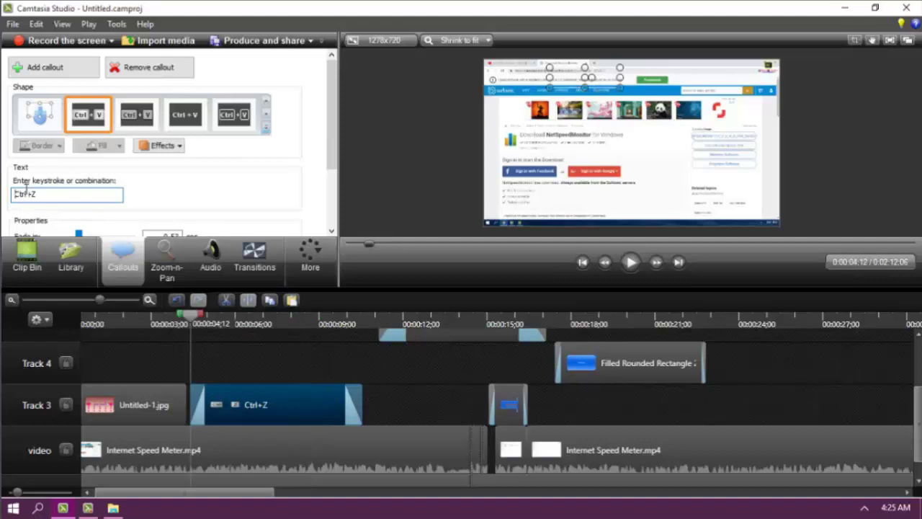
# Play back the Ctrl+Z keystroke callout up to 0:00:09;01.
pyautogui.click(642, 267)
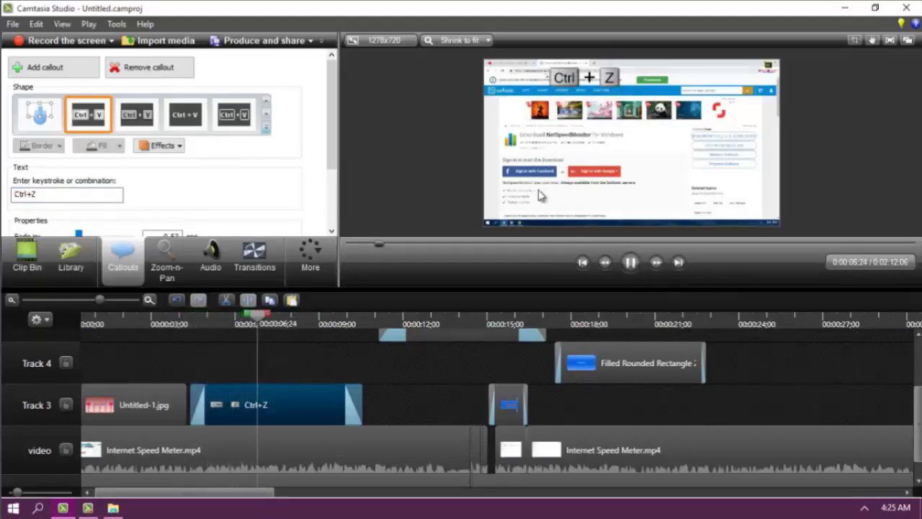
pyautogui.click(632, 264)
pyautogui.click(632, 263)
pyautogui.click(632, 264)
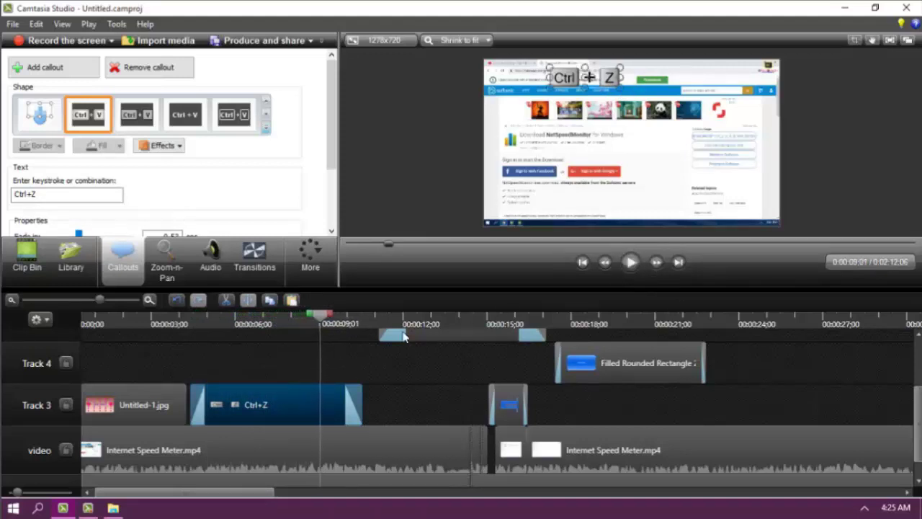
# Shorten the keystroke callout to end at 0:00:09;01, try several keys, and set its combination to Ctrl+V.
pyautogui.moveTo(329, 405)
pyautogui.mouseDown()
pyautogui.moveTo(363, 416)
pyautogui.moveTo(392, 411)
pyautogui.moveTo(322, 407)
pyautogui.mouseUp()
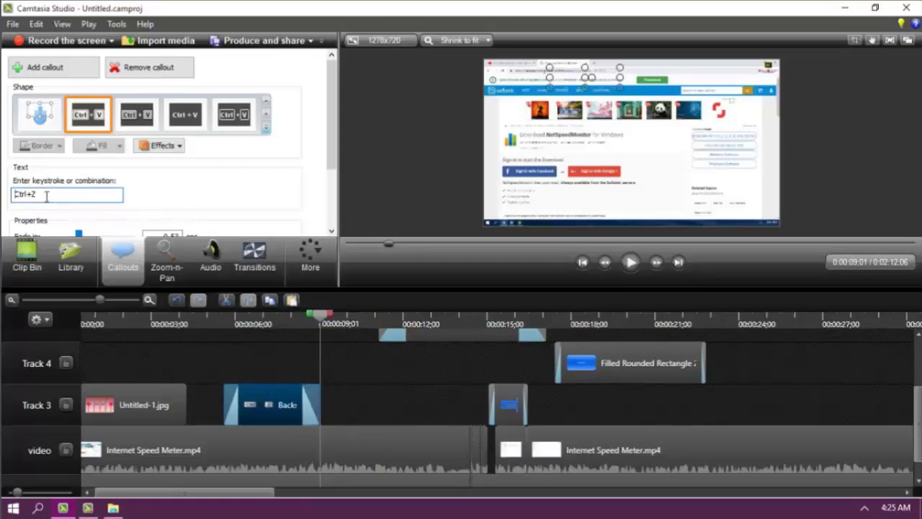
pyautogui.press('BackSpace')
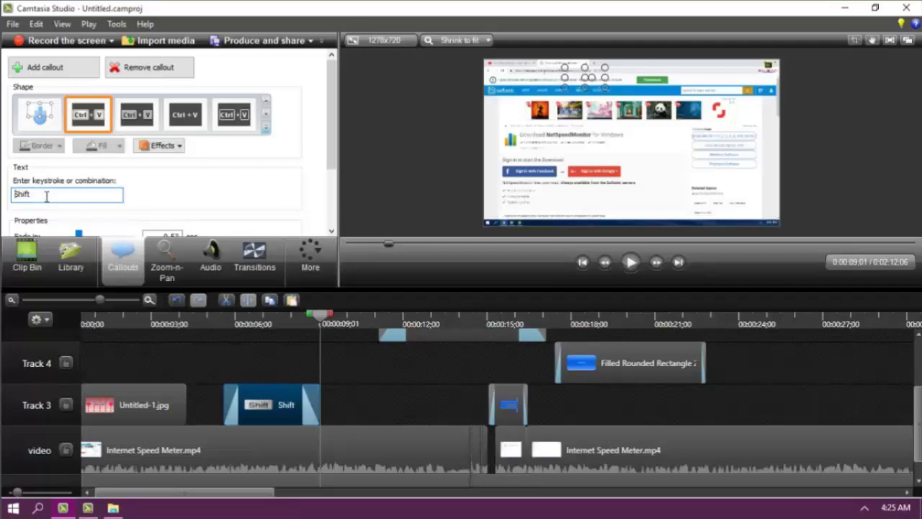
pyautogui.press('ctrl')
pyautogui.hotkey('ctrl', 'x')
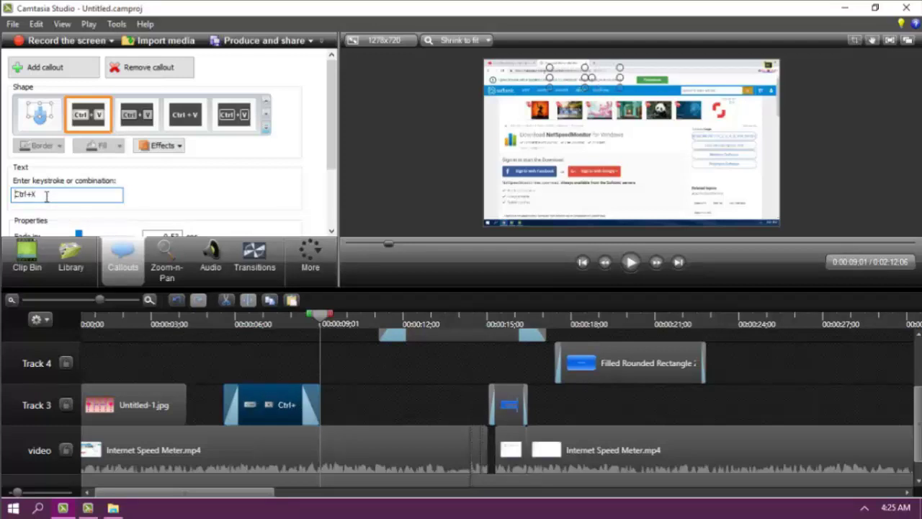
pyautogui.press('ctrl')
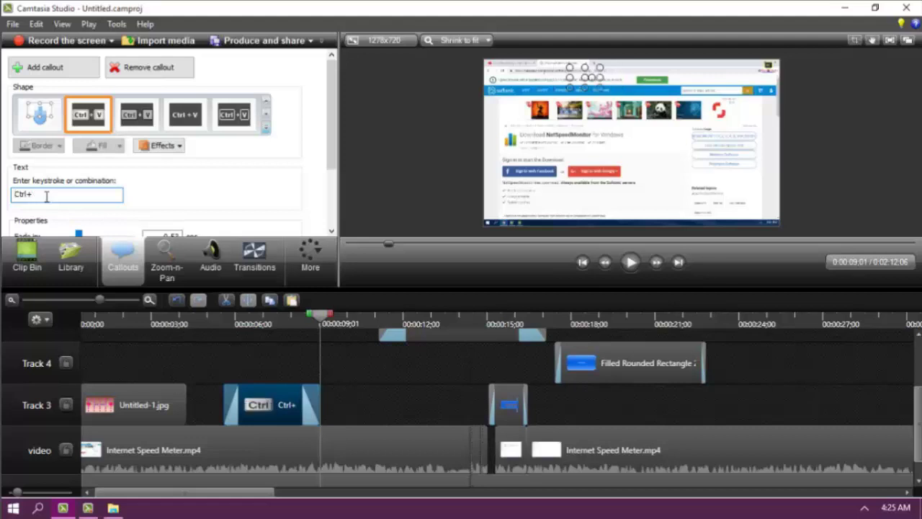
pyautogui.click(283, 314)
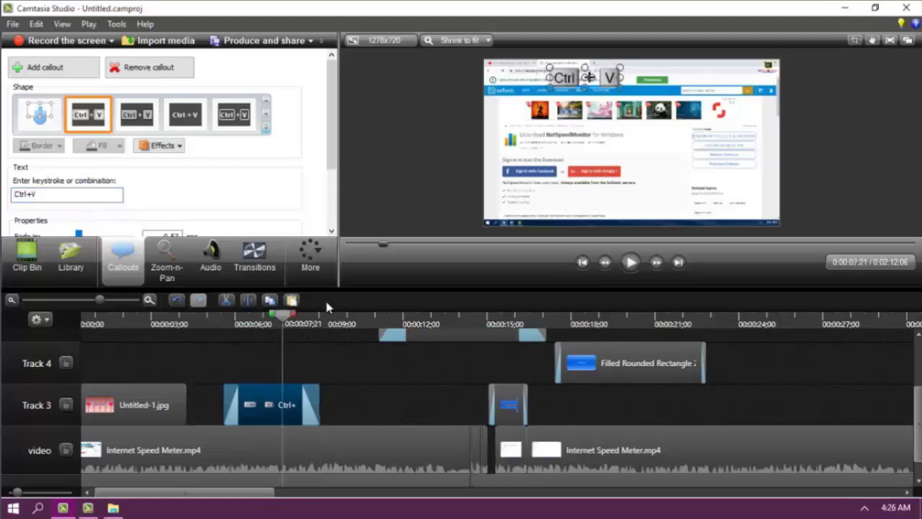
# Enlarge the Ctrl+V keystroke callout in the preview and rotate it clockwise by about 45 degrees.
pyautogui.moveTo(620, 88)
pyautogui.mouseDown()
pyautogui.moveTo(689, 121)
pyautogui.moveTo(782, 134)
pyautogui.moveTo(616, 93)
pyautogui.moveTo(633, 95)
pyautogui.mouseUp()
pyautogui.click(266, 128)
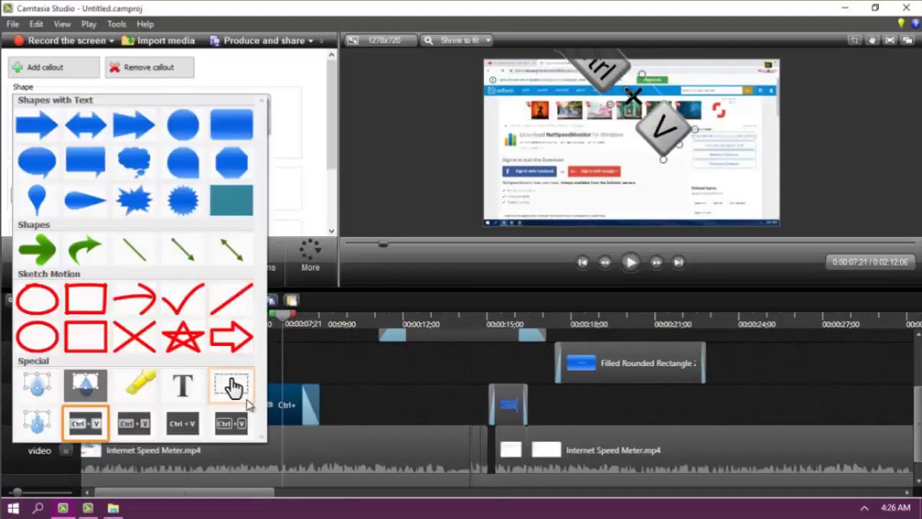
pyautogui.click(307, 161)
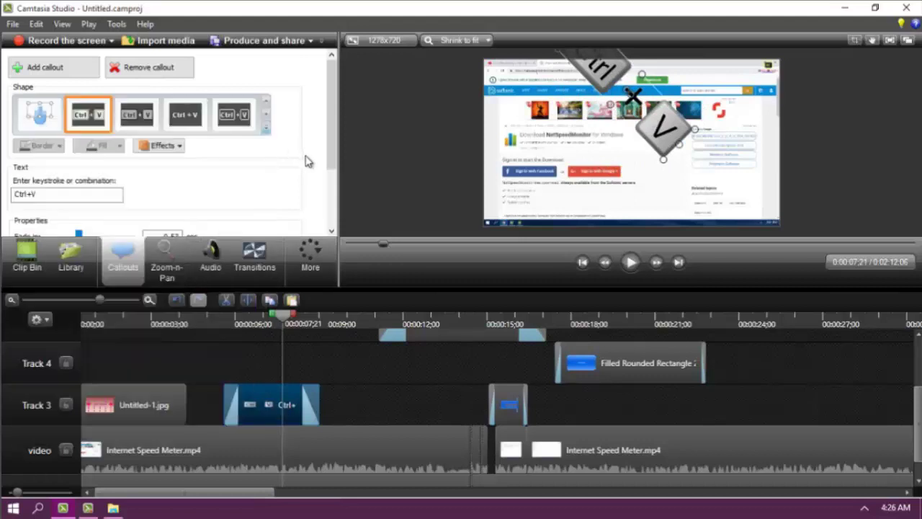
# Open the Zoom-n-Pan tools and move the last Internet Speed Meter.mp4 clips earlier to close the gap after the first clip.
pyautogui.click(165, 267)
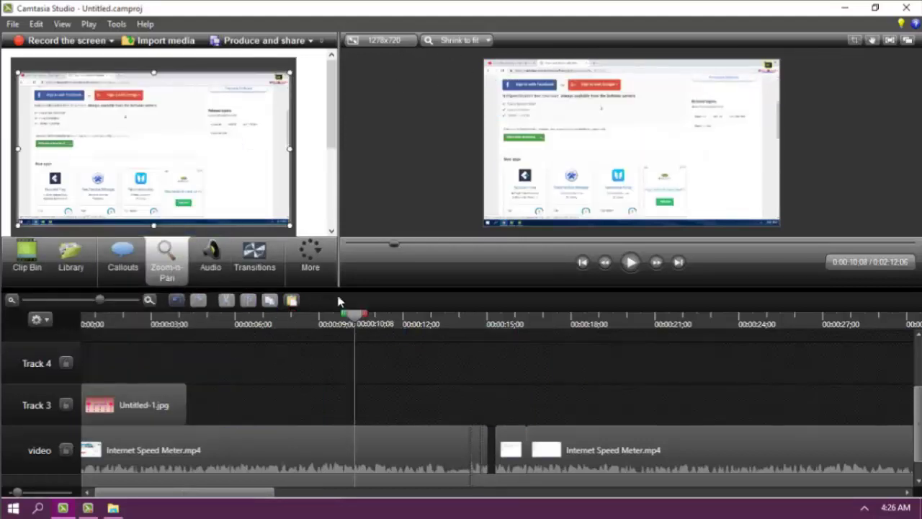
pyautogui.click(333, 319)
pyautogui.click(519, 436)
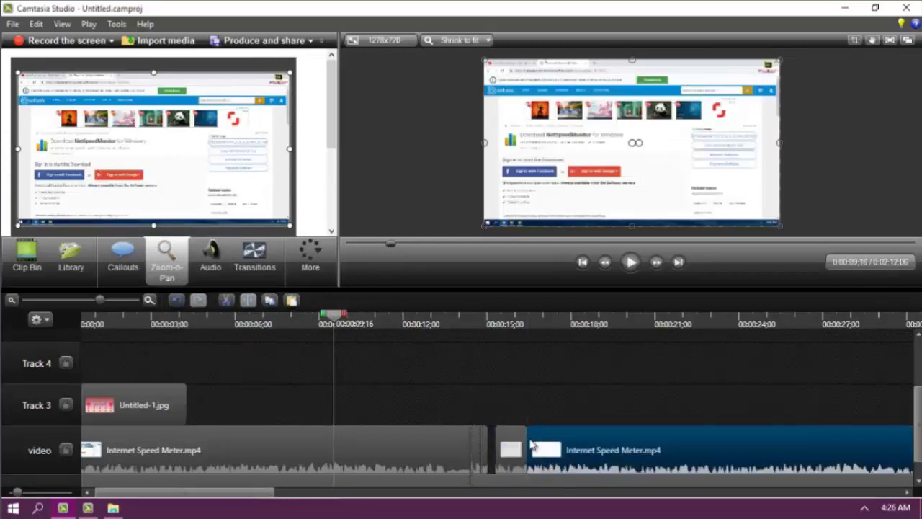
pyautogui.moveTo(519, 436); pyautogui.dragTo(510, 436)
# Add a zoom at 0:00:09;01 by shrinking the zoom frame around the Download NetSpeedMonitor heading, at about 234% scale.
pyautogui.click(324, 320)
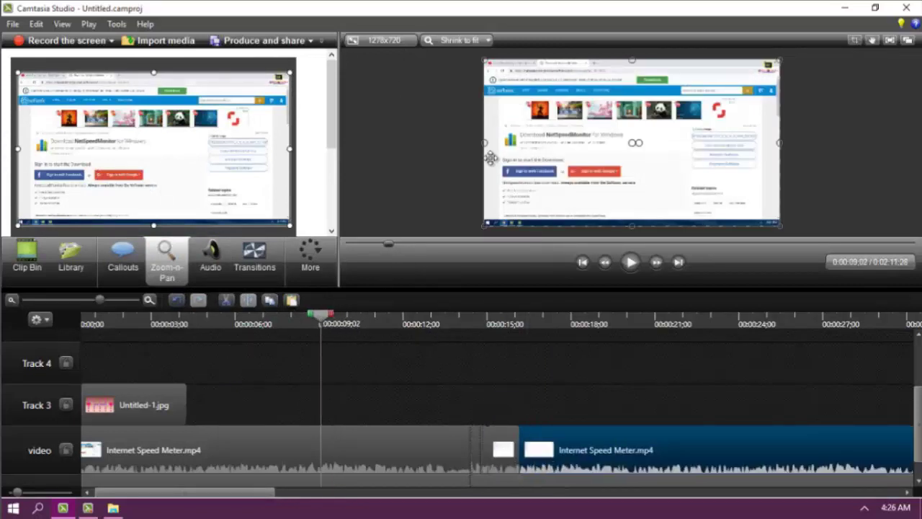
pyautogui.moveTo(292, 226); pyautogui.dragTo(289, 225)
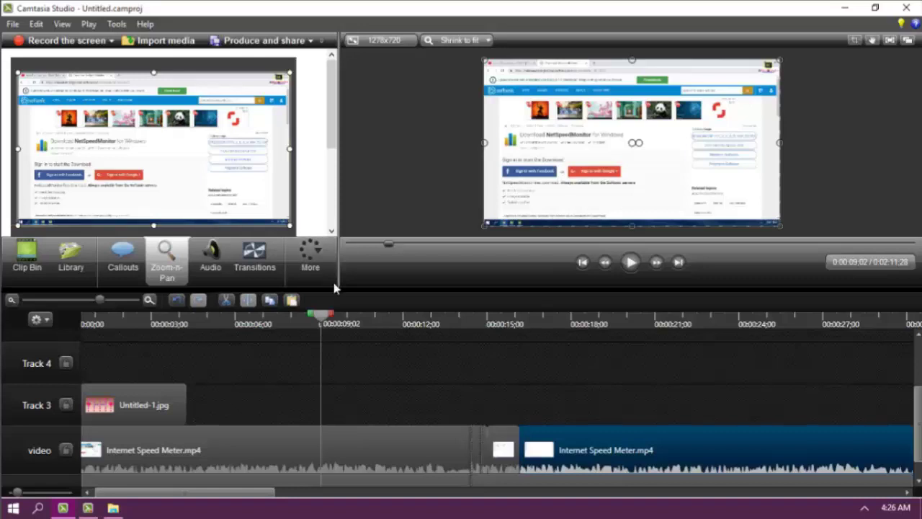
pyautogui.moveTo(334, 323)
pyautogui.mouseDown()
pyautogui.moveTo(364, 324)
pyautogui.moveTo(323, 324)
pyautogui.moveTo(380, 327)
pyautogui.moveTo(320, 323)
pyautogui.mouseUp()
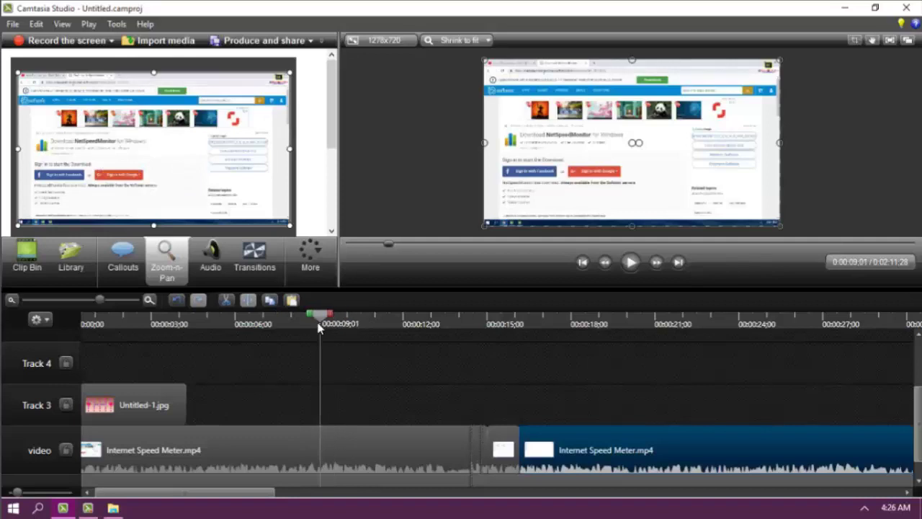
pyautogui.moveTo(291, 226); pyautogui.dragTo(170, 157)
pyautogui.moveTo(89, 75); pyautogui.dragTo(92, 102)
pyautogui.moveTo(44, 131); pyautogui.dragTo(26, 131)
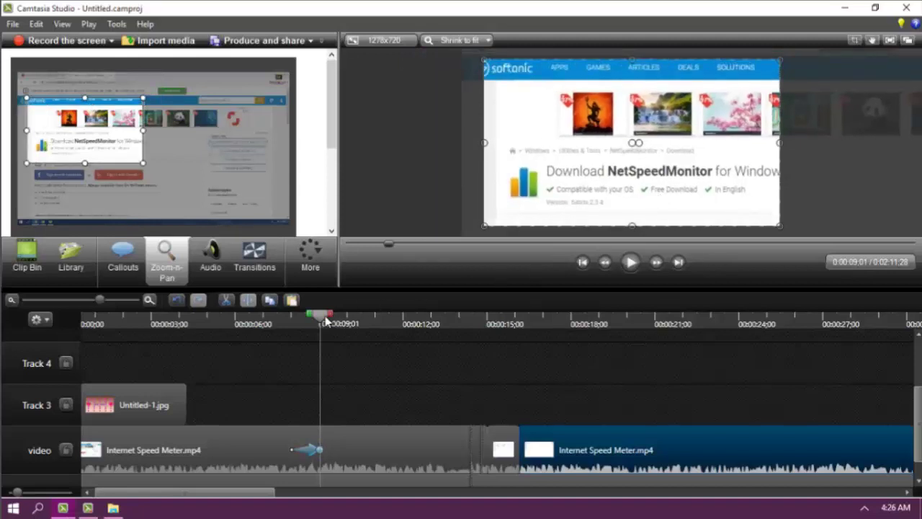
# Play back the zoom, and at 0:00:10;04 scale the media back to fit the entire canvas.
pyautogui.click(631, 263)
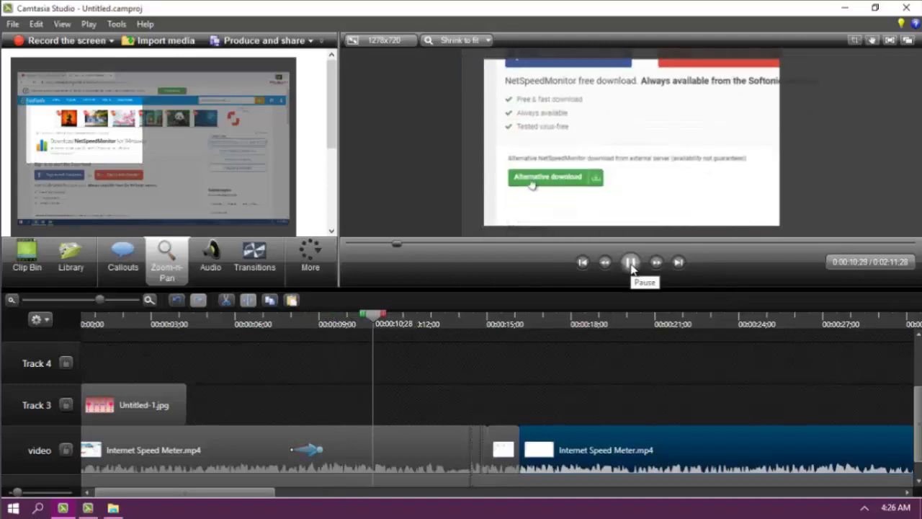
pyautogui.click(631, 264)
pyautogui.moveTo(404, 315); pyautogui.dragTo(356, 316)
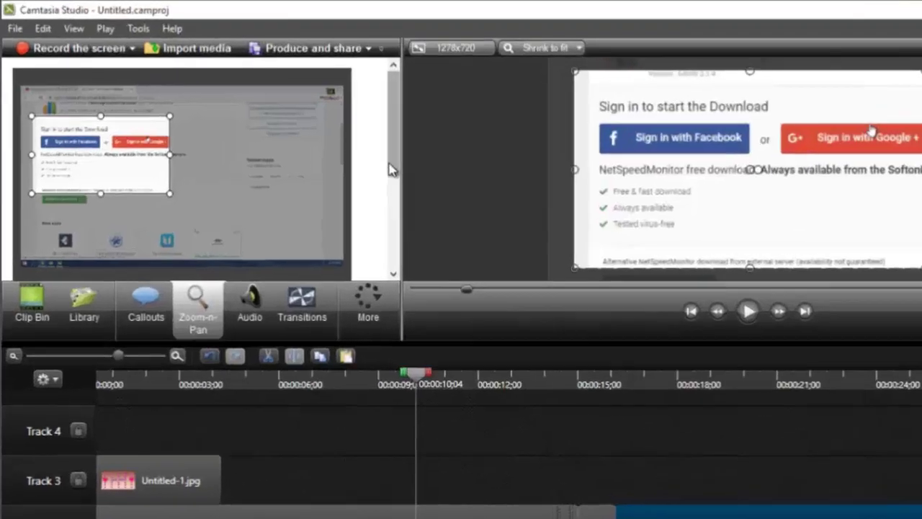
pyautogui.moveTo(338, 144); pyautogui.dragTo(338, 196)
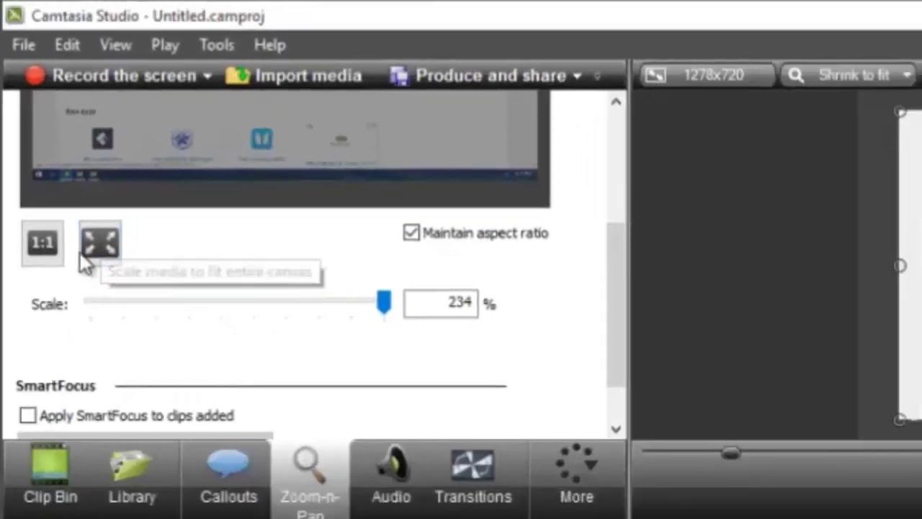
pyautogui.click(125, 280)
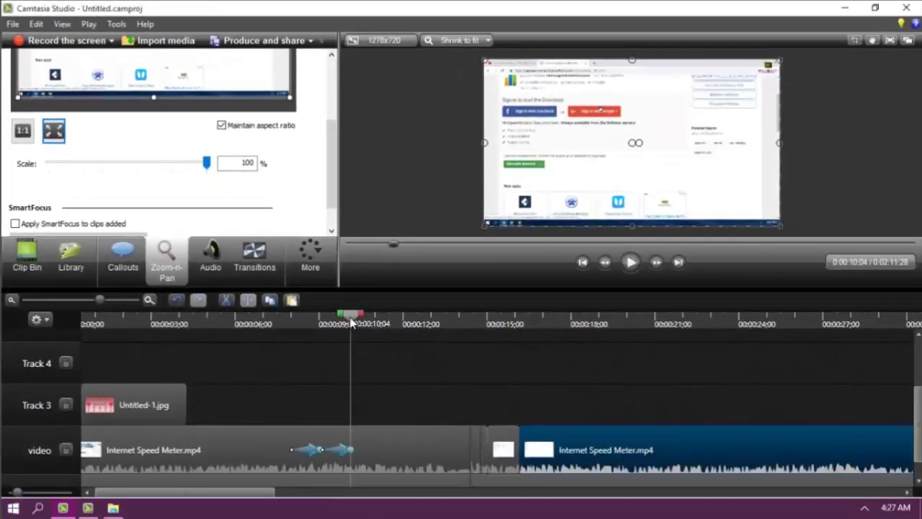
pyautogui.moveTo(351, 324); pyautogui.dragTo(377, 324)
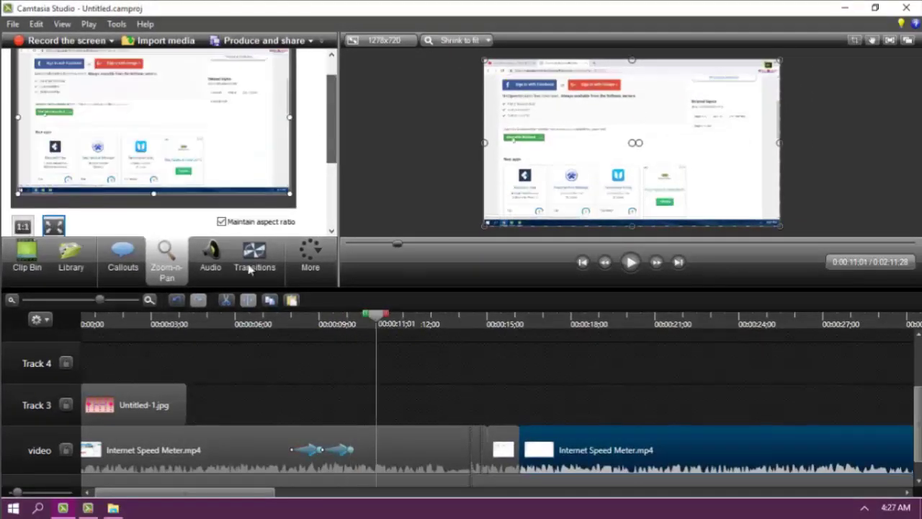
# Enable volume leveling with medium volume variation for the Internet Speed Meter.mp4 audio and select the first clip.
pyautogui.click(209, 258)
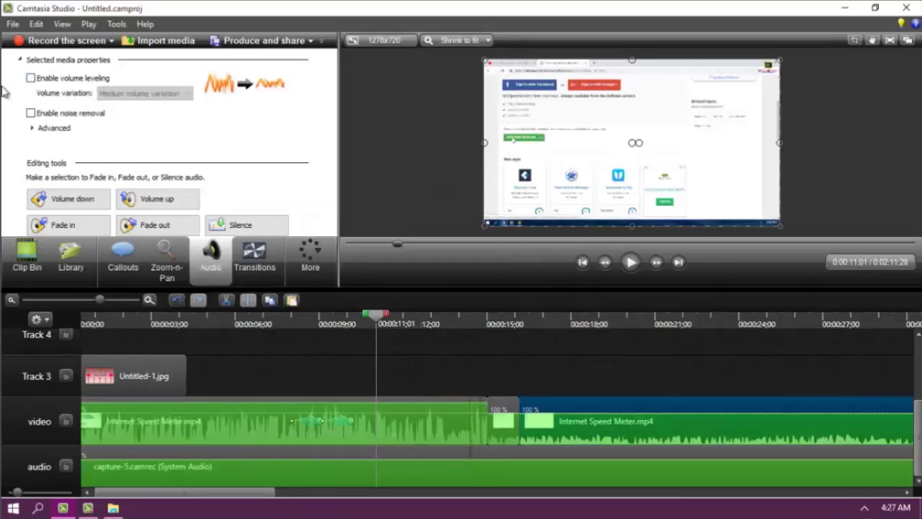
pyautogui.click(30, 78)
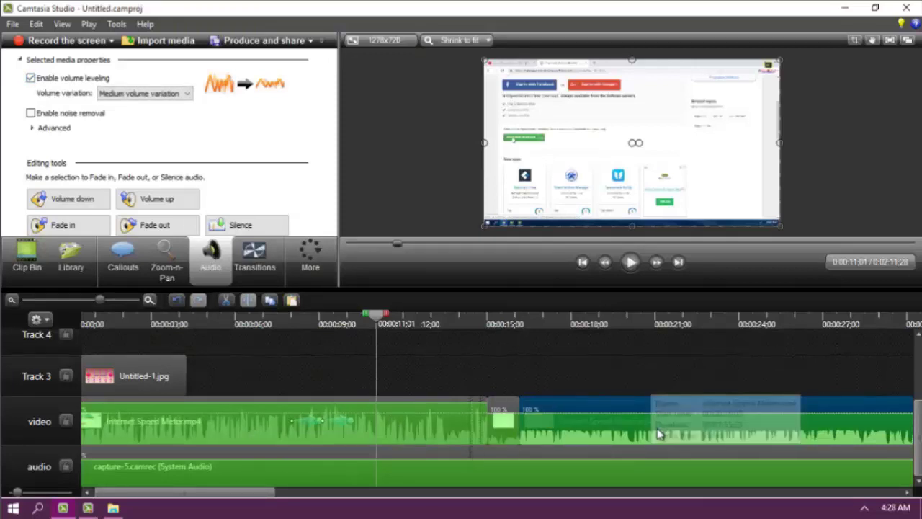
pyautogui.click(315, 412)
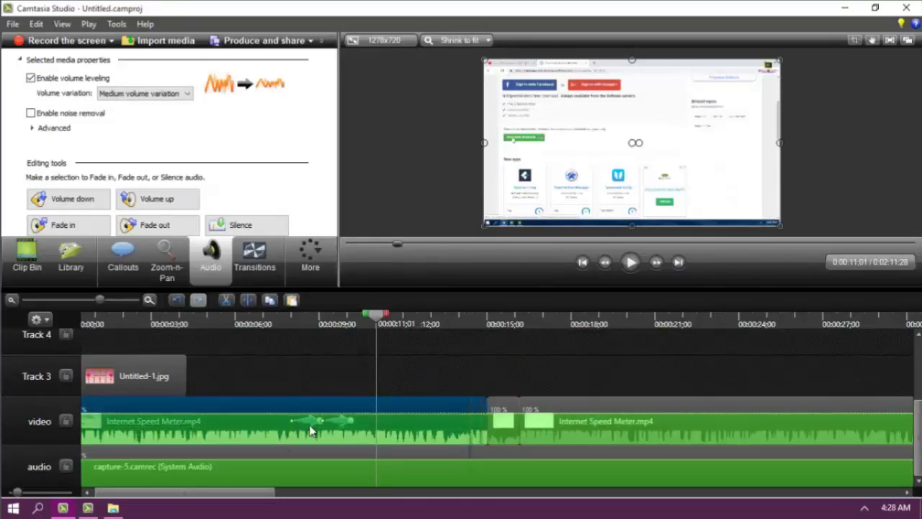
pyautogui.click(332, 324)
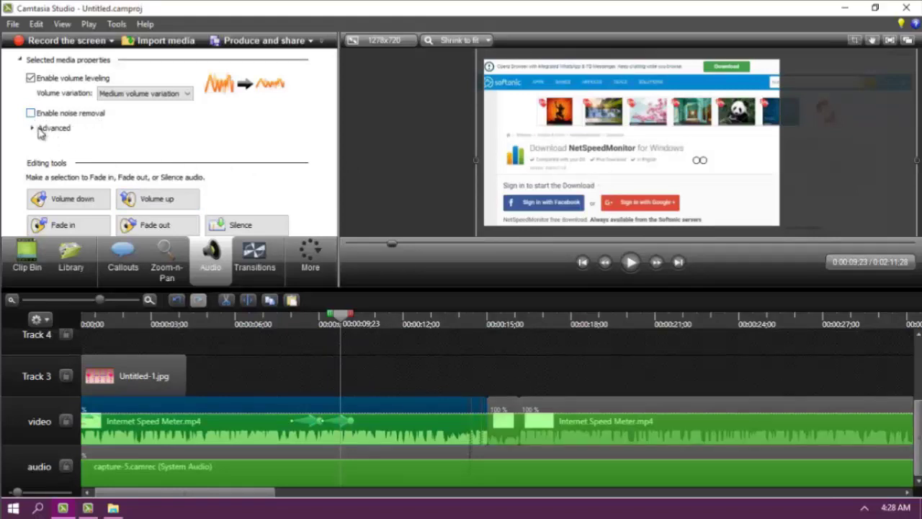
# Enable noise removal on the first Internet Speed Meter.mp4 clip and raise its volume line slightly.
pyautogui.click(31, 113)
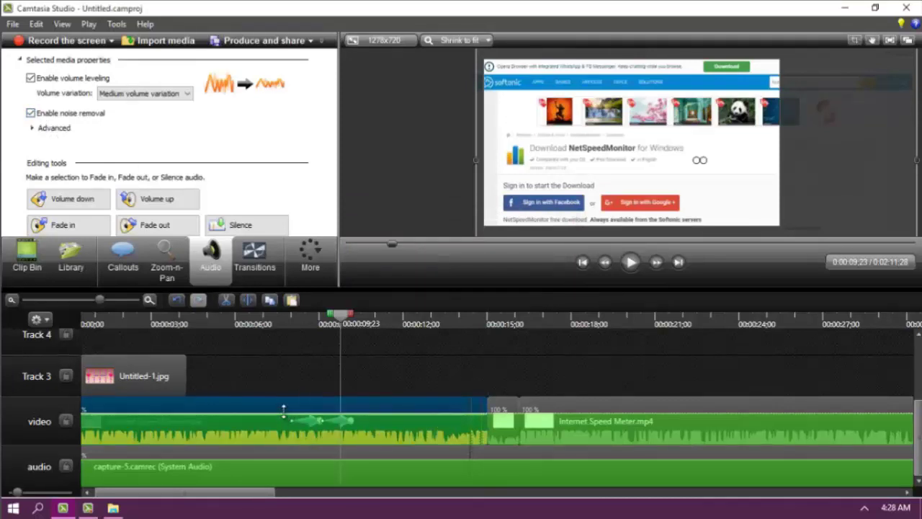
pyautogui.moveTo(283, 409); pyautogui.dragTo(281, 404)
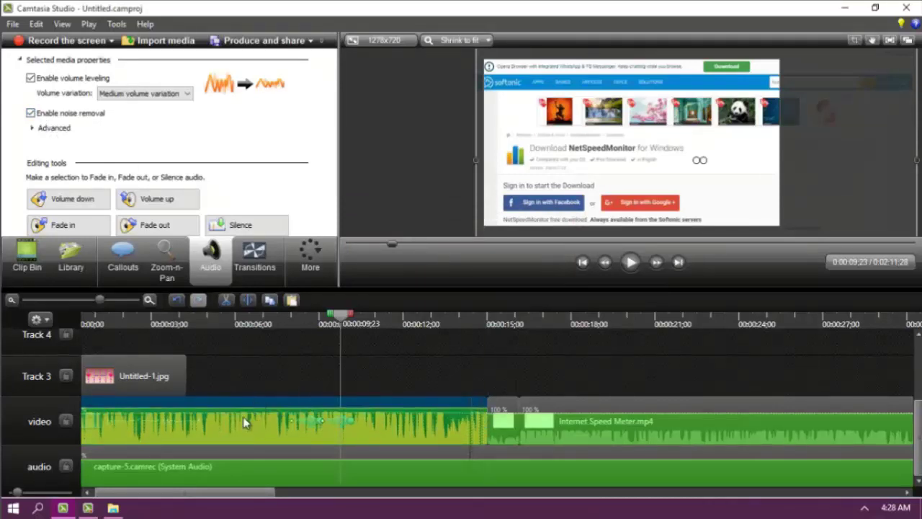
pyautogui.moveTo(335, 322); pyautogui.dragTo(350, 340)
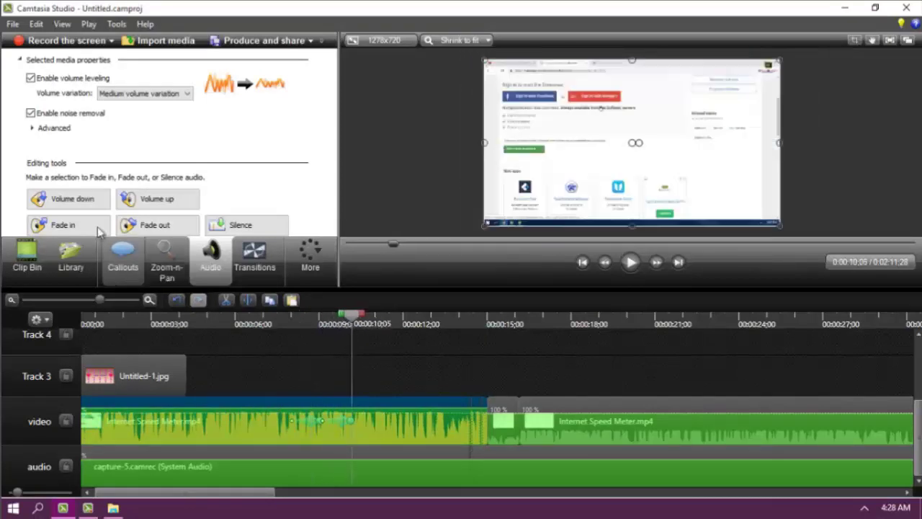
# Set the noise removal sensitivity to 40 in the advanced audio settings.
pyautogui.click(33, 129)
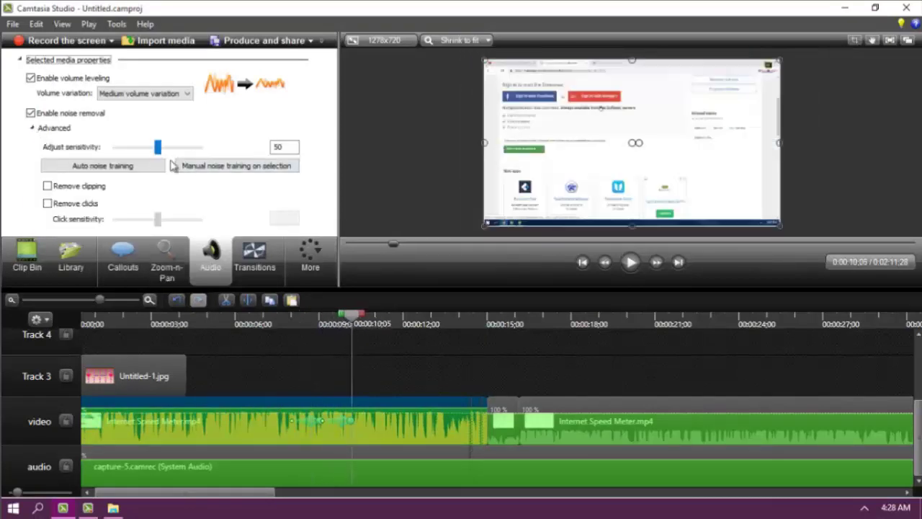
pyautogui.moveTo(157, 147); pyautogui.dragTo(148, 147)
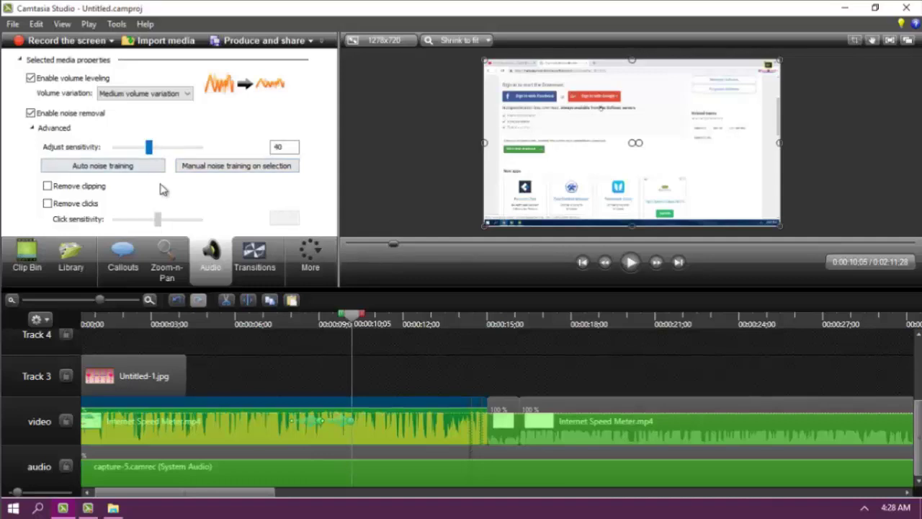
pyautogui.scroll(-1, 161, 190)
pyautogui.scroll(1, 113, 192)
pyautogui.click(32, 128)
pyautogui.scroll(-1, 222, 151)
# Add an audio fade-in at the start of the first clip and shorten it to about 1.5 seconds.
pyautogui.moveTo(352, 317); pyautogui.dragTo(329, 317)
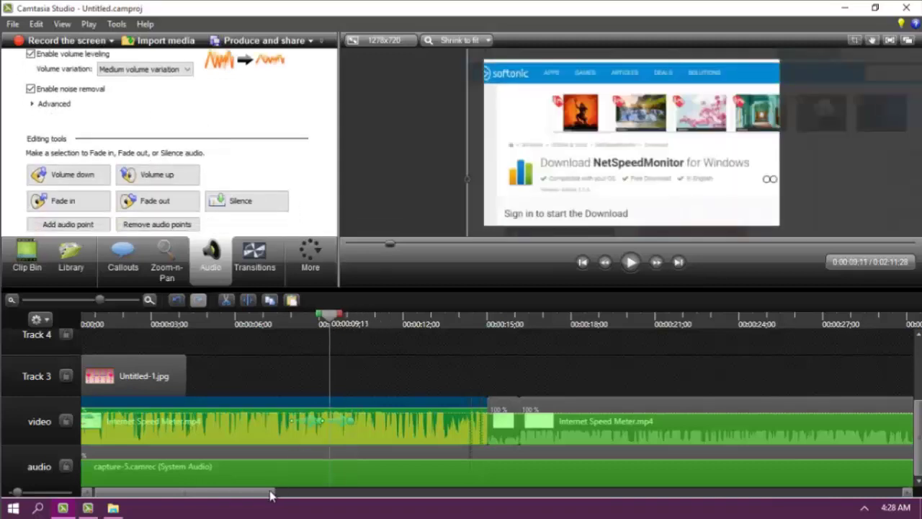
pyautogui.hscroll(-1, 270, 495)
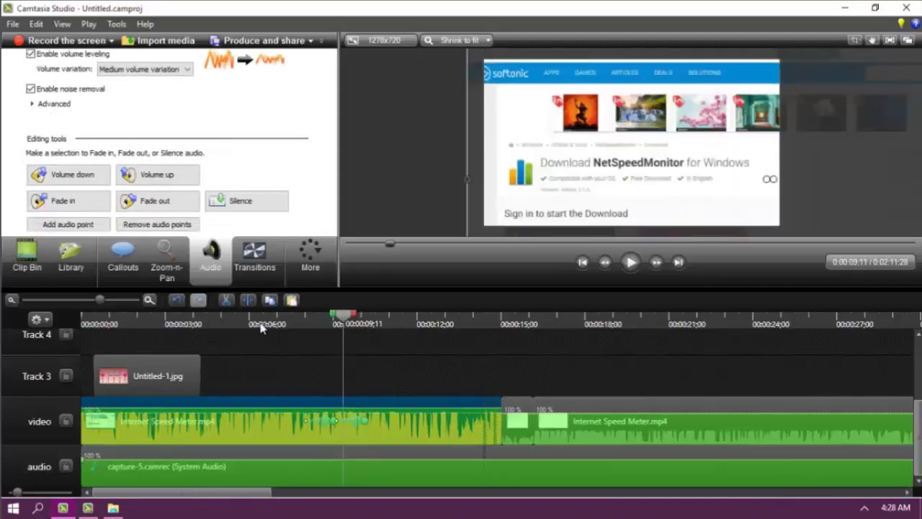
pyautogui.click(143, 324)
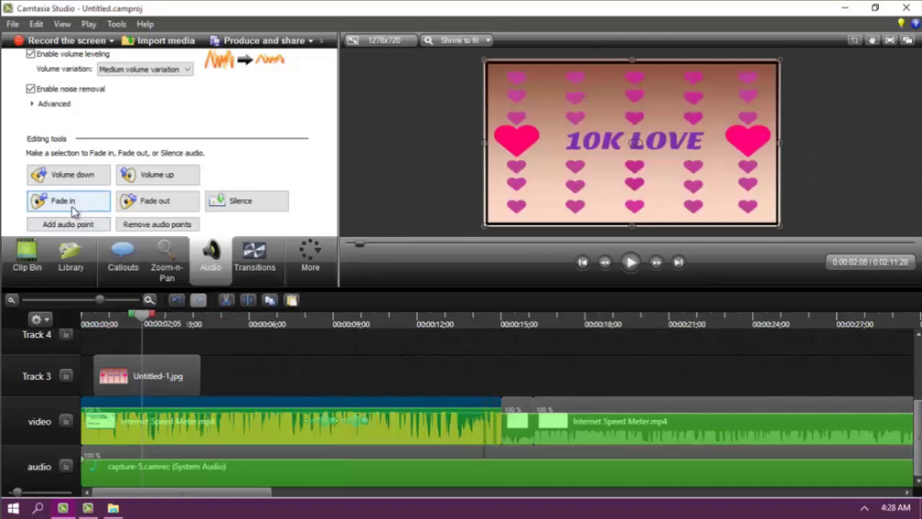
pyautogui.moveTo(144, 322); pyautogui.dragTo(202, 324)
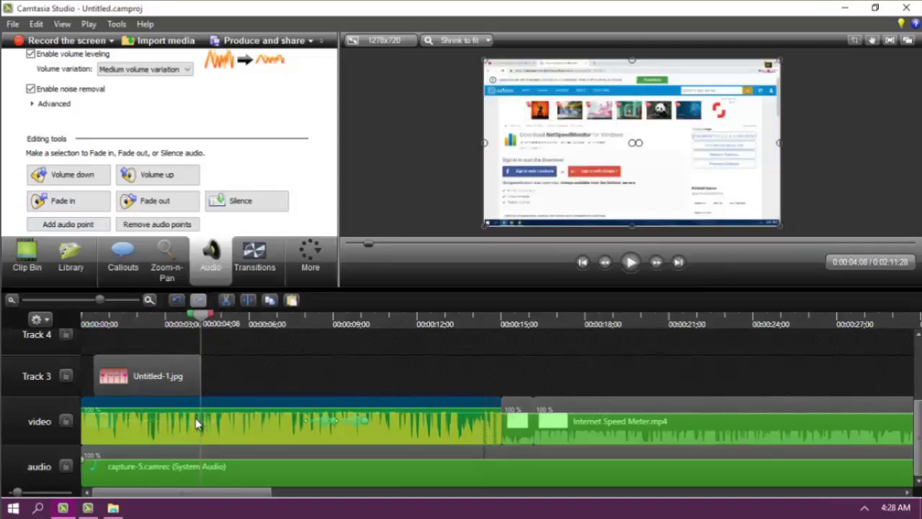
pyautogui.click(85, 203)
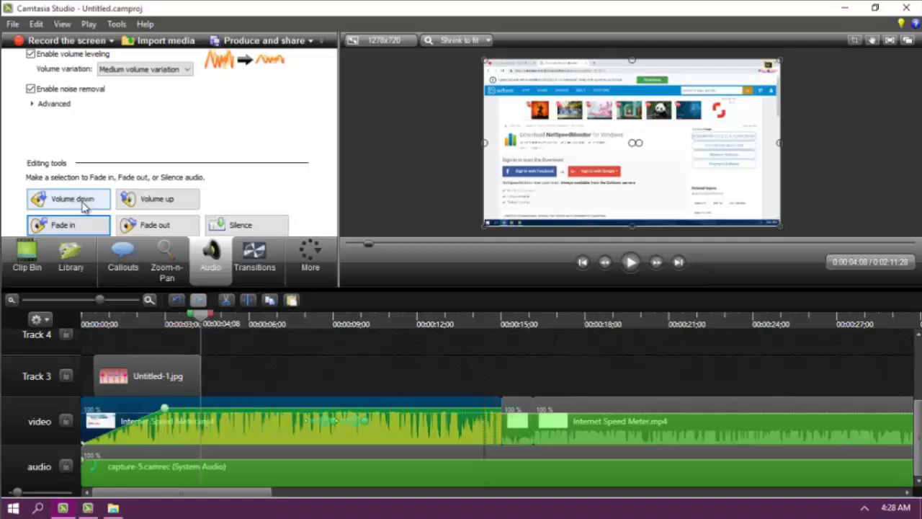
pyautogui.moveTo(164, 409); pyautogui.dragTo(125, 411)
pyautogui.moveTo(184, 337); pyautogui.dragTo(189, 357)
# Add an audio fade-out at the end of the first Internet Speed Meter.mp4 clip.
pyautogui.click(457, 364)
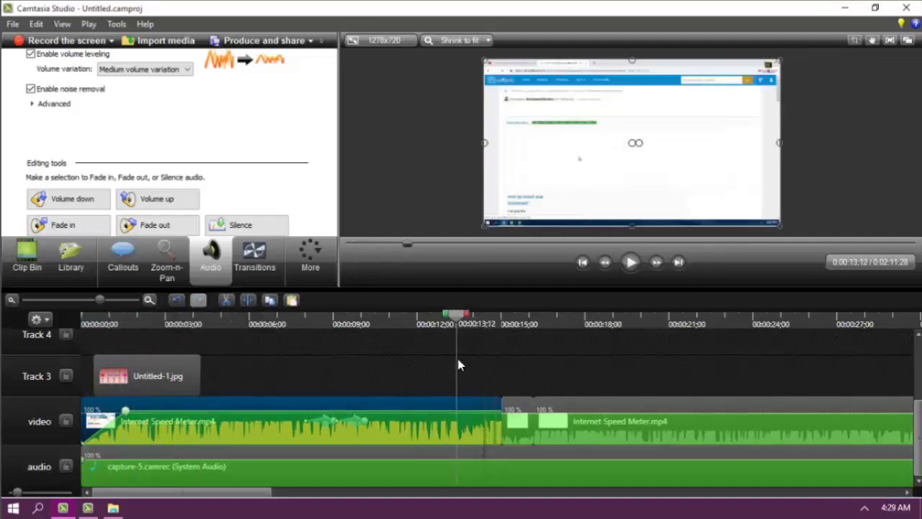
pyautogui.click(160, 225)
pyautogui.moveTo(457, 323)
pyautogui.mouseDown()
pyautogui.moveTo(413, 323)
pyautogui.moveTo(502, 323)
pyautogui.moveTo(449, 329)
pyautogui.moveTo(495, 324)
pyautogui.moveTo(457, 328)
pyautogui.mouseUp()
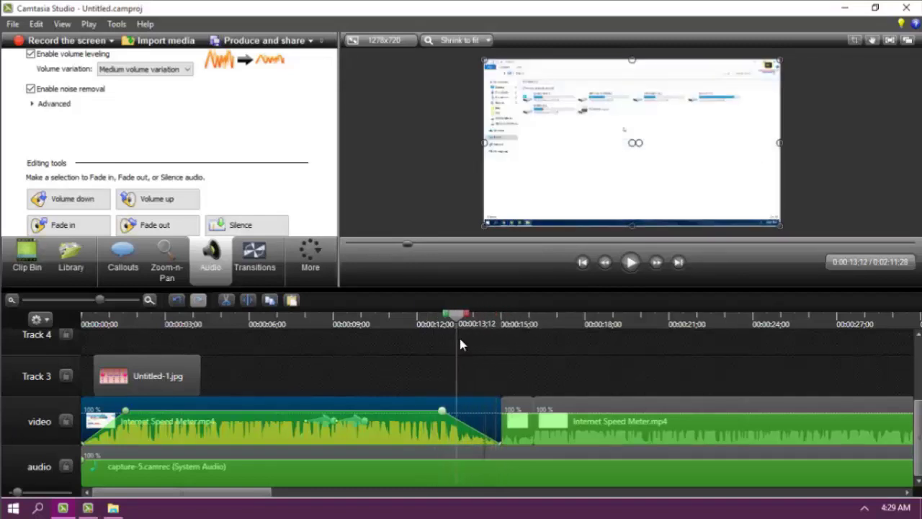
# Open the transitions list and play back the cut between the short clip and the last clip from 0:00:15;01.
pyautogui.click(254, 263)
pyautogui.moveTo(457, 324); pyautogui.dragTo(496, 325)
pyautogui.click(503, 337)
pyautogui.click(507, 391)
pyautogui.click(520, 420)
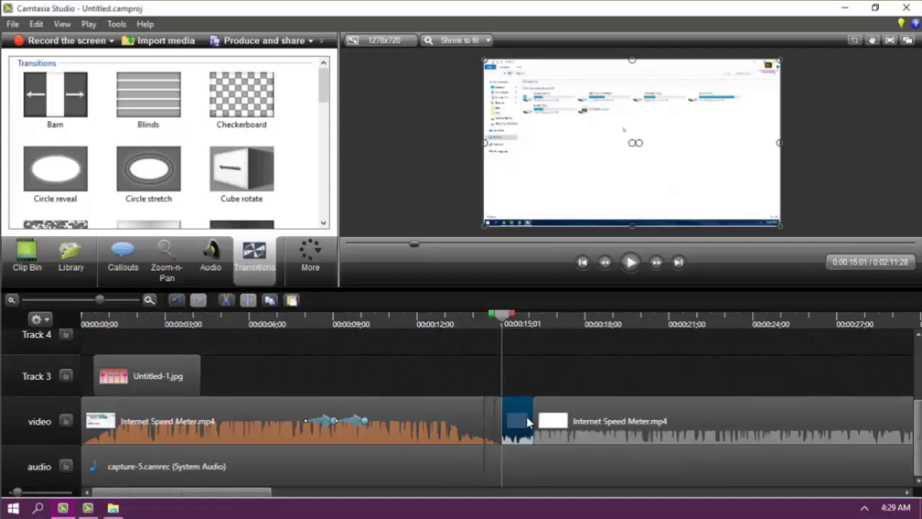
pyautogui.moveTo(534, 422); pyautogui.dragTo(575, 433)
pyautogui.click(518, 425)
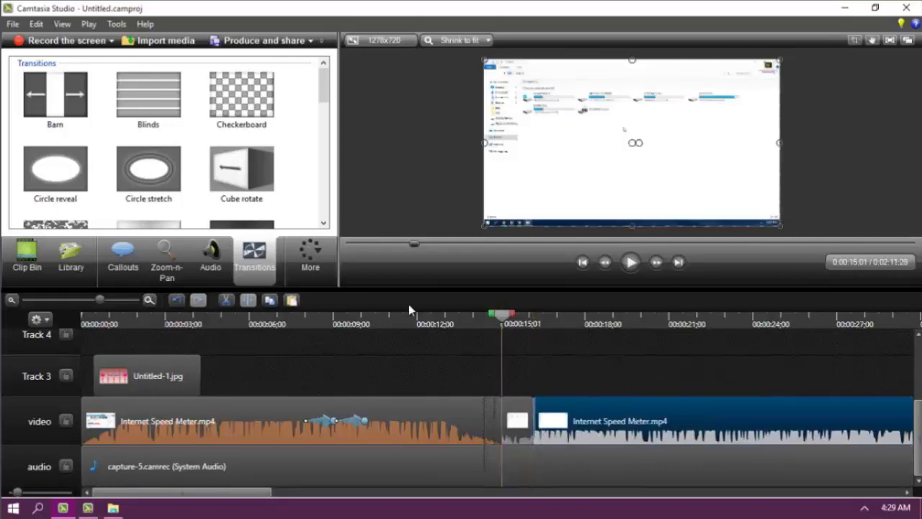
pyautogui.click(630, 262)
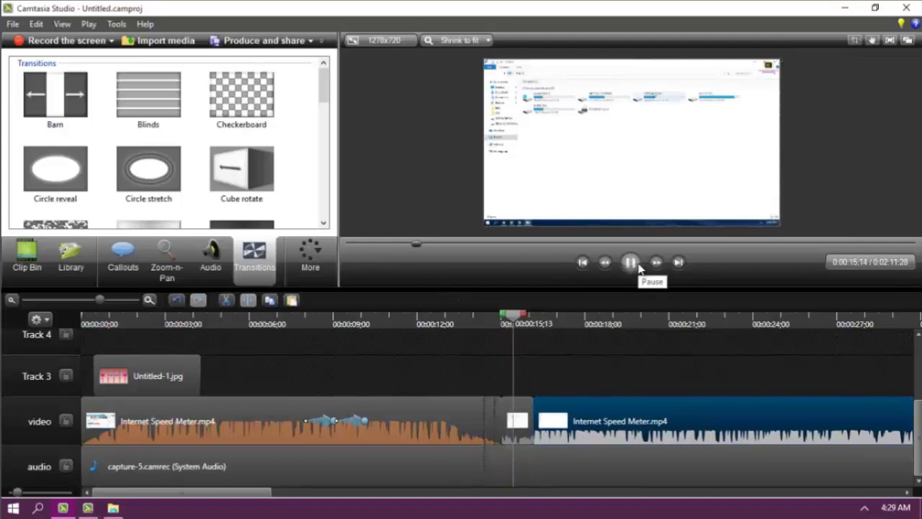
pyautogui.click(631, 263)
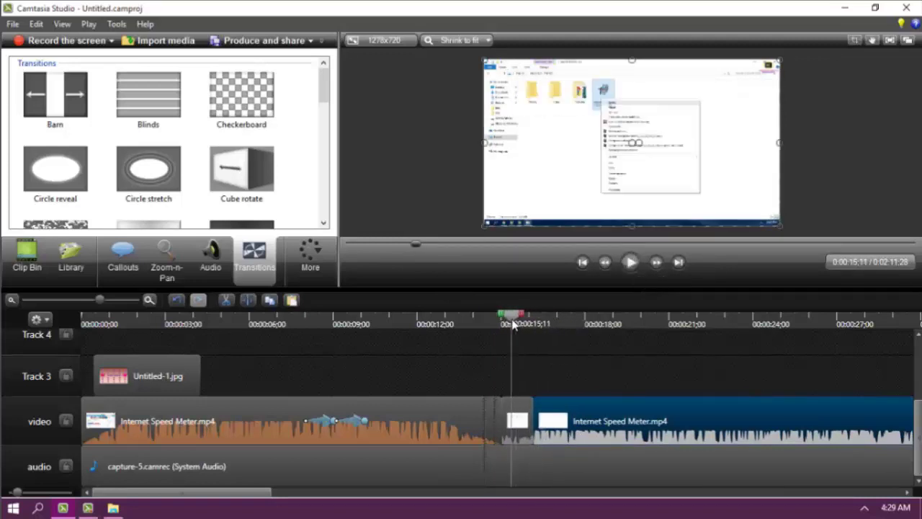
# Look through the available transitions, add Cube rotate between the short clip and the last clip, and play it back.
pyautogui.moveTo(247, 181)
pyautogui.mouseDown()
pyautogui.moveTo(237, 164)
pyautogui.moveTo(453, 352)
pyautogui.moveTo(524, 401)
pyautogui.moveTo(270, 241)
pyautogui.moveTo(238, 178)
pyautogui.mouseUp()
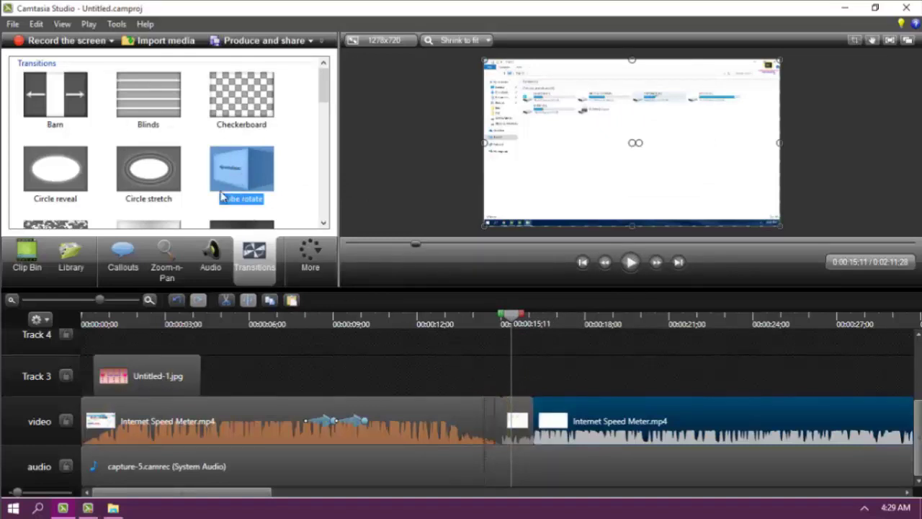
pyautogui.scroll(-5, 161, 156)
pyautogui.scroll(4, 163, 148)
pyautogui.scroll(-6, 165, 139)
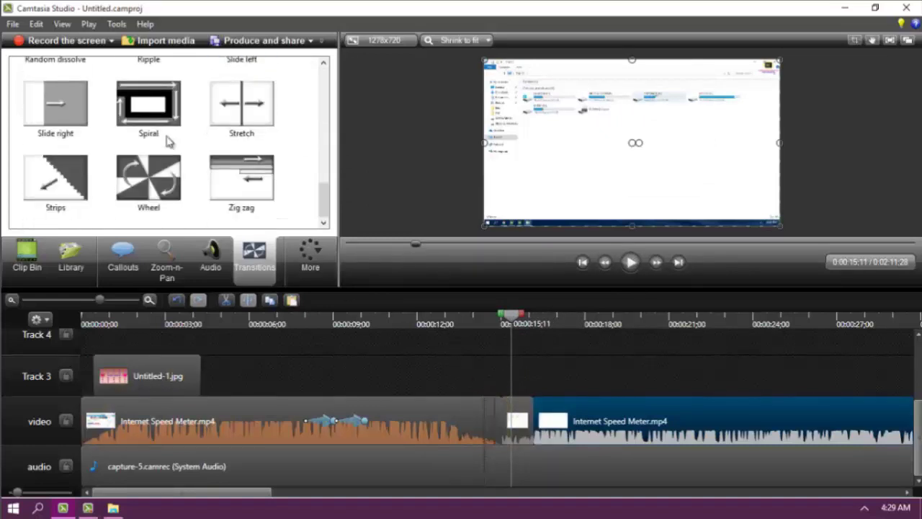
pyautogui.scroll(8, 165, 140)
pyautogui.moveTo(238, 178); pyautogui.dragTo(530, 417)
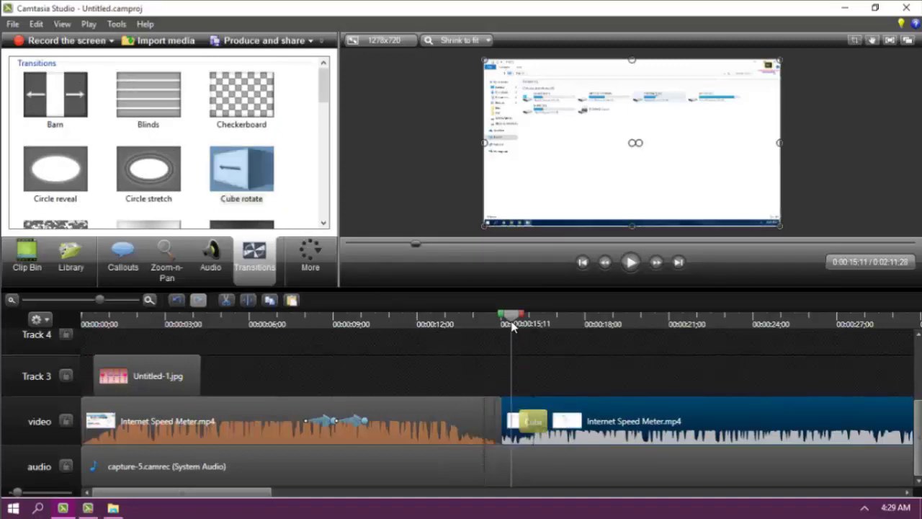
pyautogui.click(630, 263)
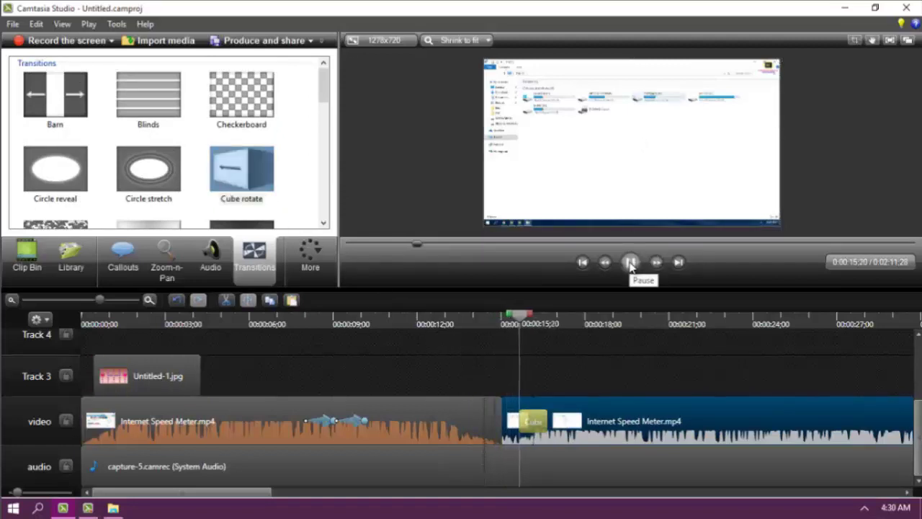
# Pause the playback, look through the rest of the transitions list, and widen the tool pane to show more editing tools.
pyautogui.click(630, 264)
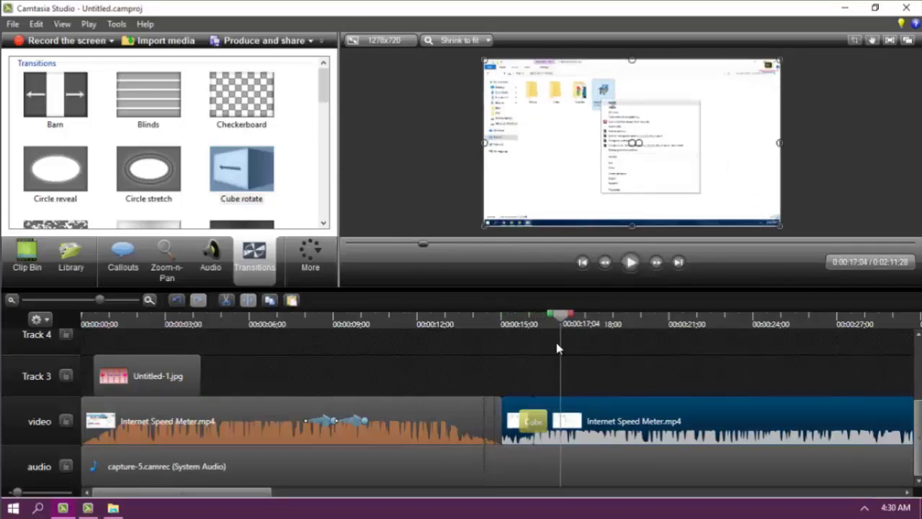
pyautogui.scroll(-8, 233, 147)
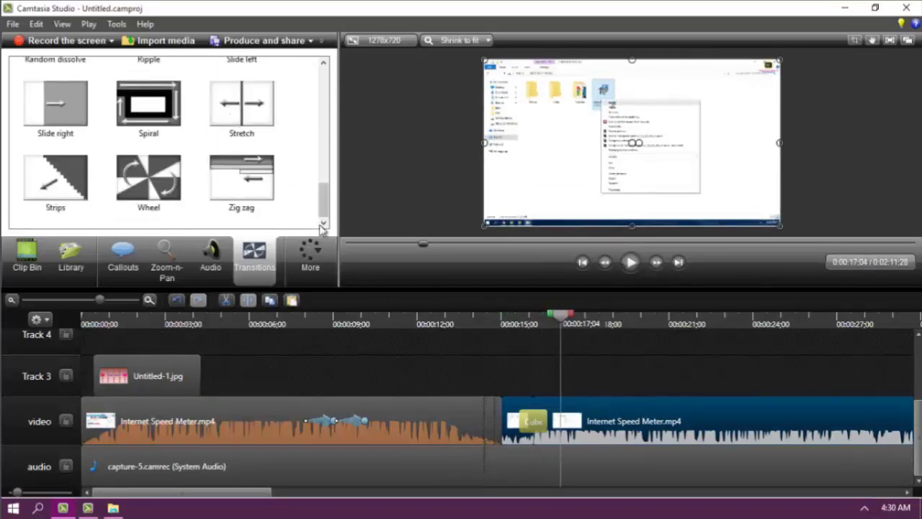
pyautogui.moveTo(336, 142); pyautogui.dragTo(404, 142)
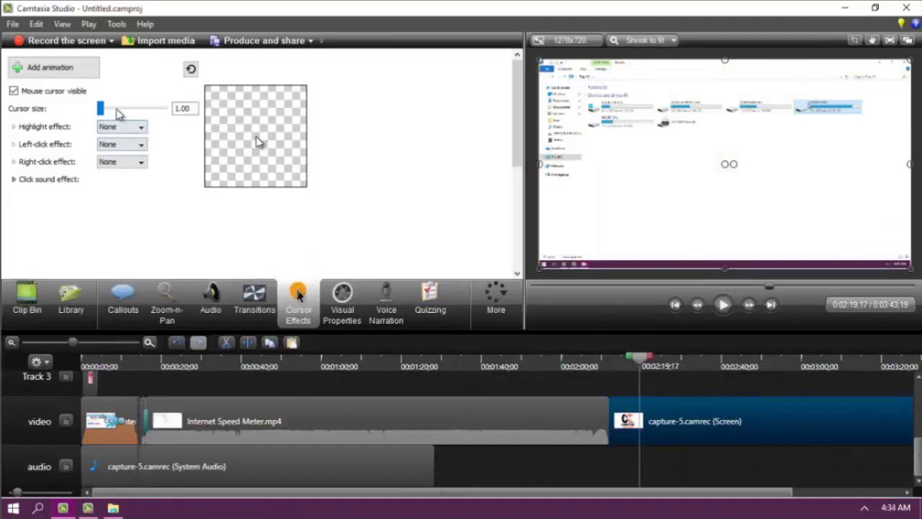
# Set the cursor size of the capture-5.camrec screen clip to 2.19 and apply the Highlight cursor effect.
pyautogui.moveTo(105, 113)
pyautogui.mouseDown()
pyautogui.moveTo(154, 117)
pyautogui.moveTo(120, 108)
pyautogui.mouseUp()
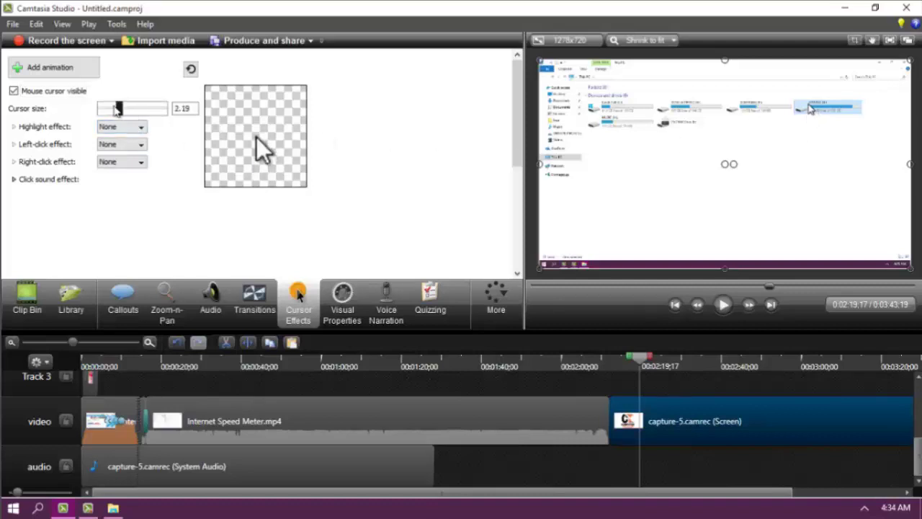
pyautogui.click(128, 130)
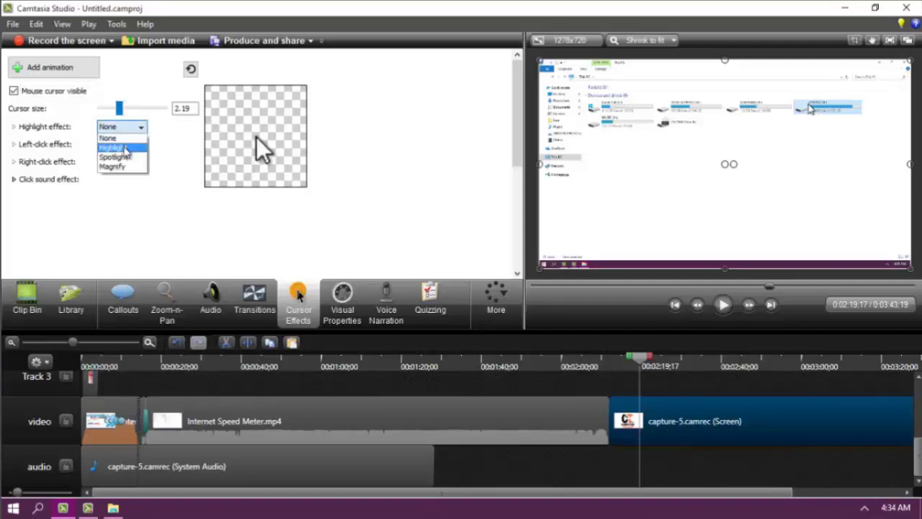
pyautogui.click(119, 144)
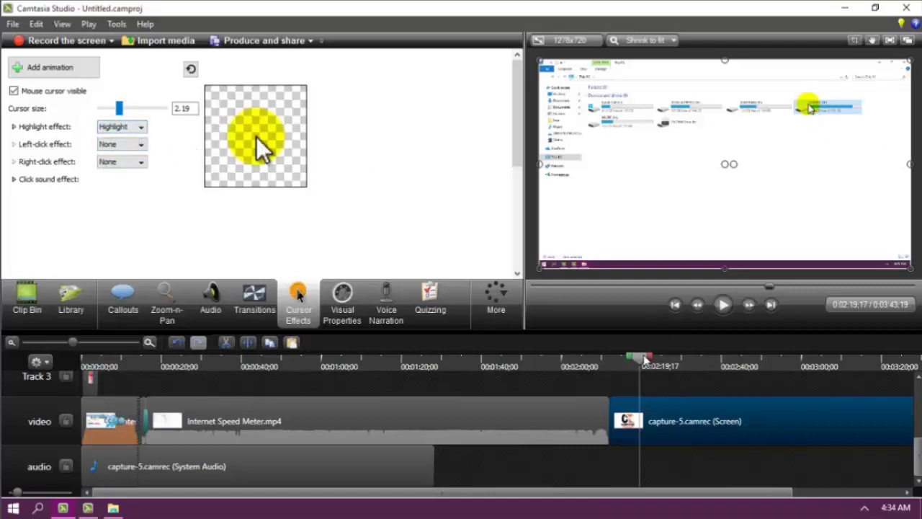
# At 0:02:22;18 in the capture-5.camrec clip, set the left-click effect to Ripple and the right-click effect to Rings.
pyautogui.moveTo(647, 359); pyautogui.dragTo(691, 371)
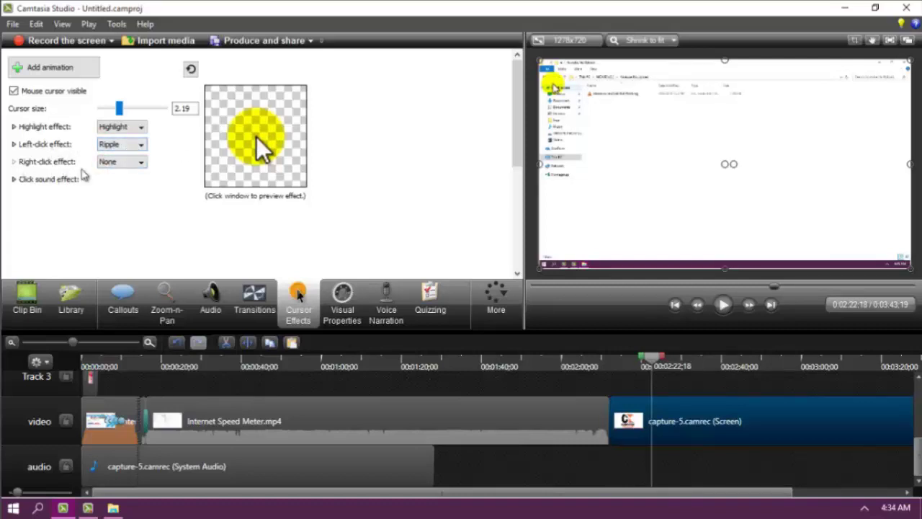
pyautogui.click(126, 163)
pyautogui.click(115, 201)
pyautogui.click(124, 162)
pyautogui.click(108, 182)
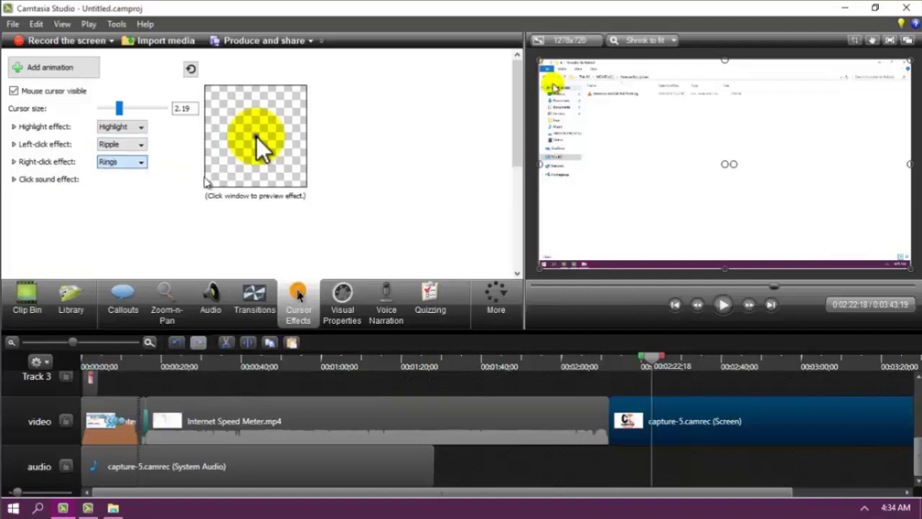
# Try the Mouse click sound for left clicks and reset it to None.
pyautogui.click(15, 180)
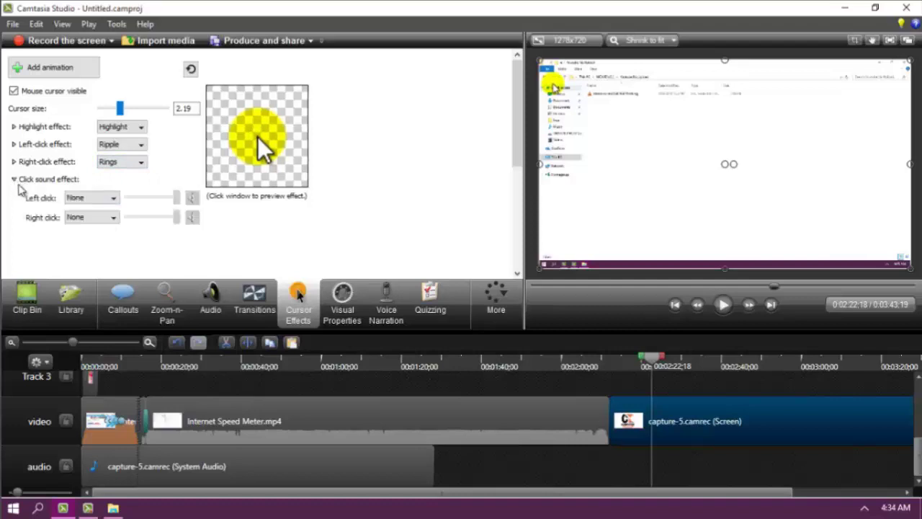
pyautogui.click(97, 199)
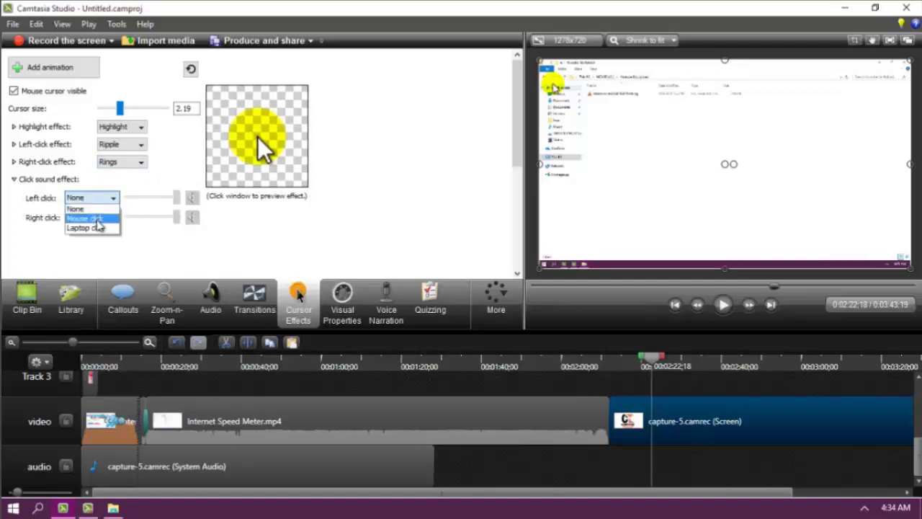
pyautogui.click(97, 215)
pyautogui.click(176, 197)
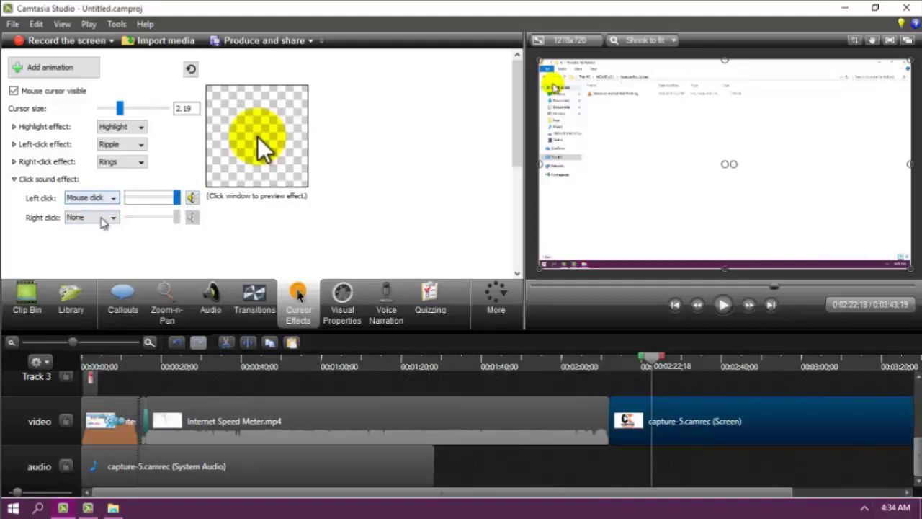
pyautogui.click(94, 197)
pyautogui.click(105, 221)
# Set the right-click sound effect of the screen clip to Mouse click and collapse the sound settings.
pyautogui.click(104, 217)
pyautogui.click(85, 238)
pyautogui.click(101, 217)
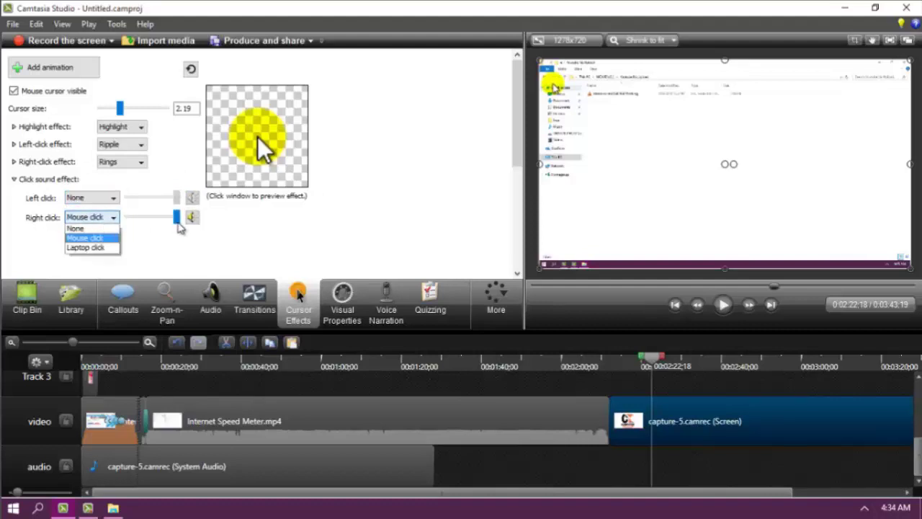
pyautogui.click(85, 238)
pyautogui.click(22, 178)
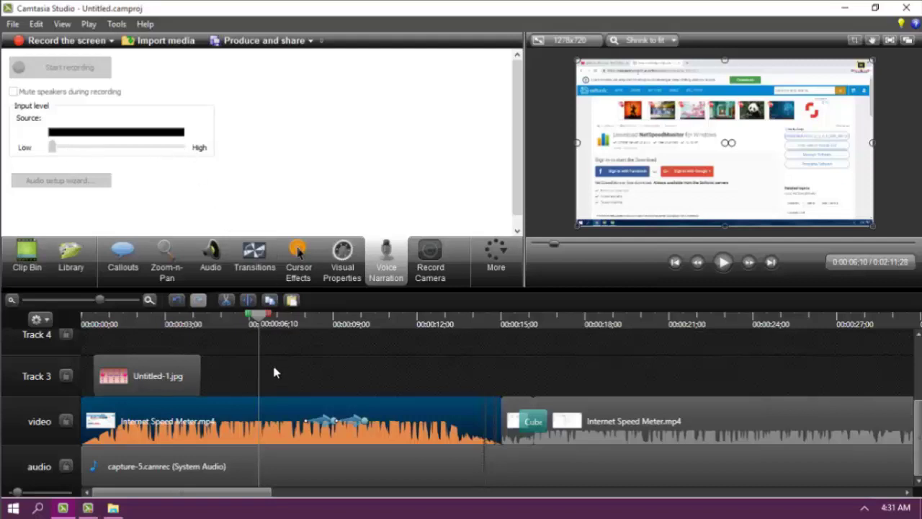
# Move the playhead to 0:00:06;16, deselect the clip, and view the camera recording options.
pyautogui.moveTo(263, 322)
pyautogui.mouseDown()
pyautogui.moveTo(278, 322)
pyautogui.moveTo(264, 323)
pyautogui.mouseUp()
pyautogui.click(306, 375)
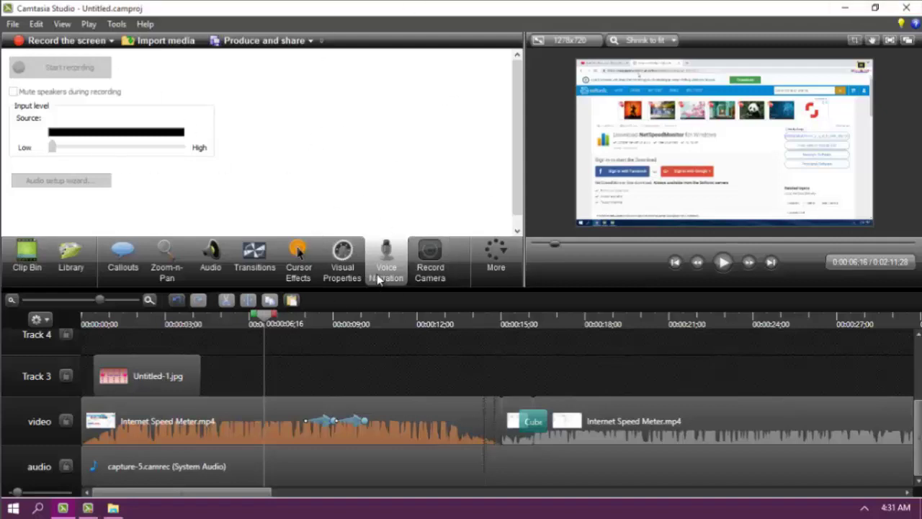
pyautogui.click(431, 278)
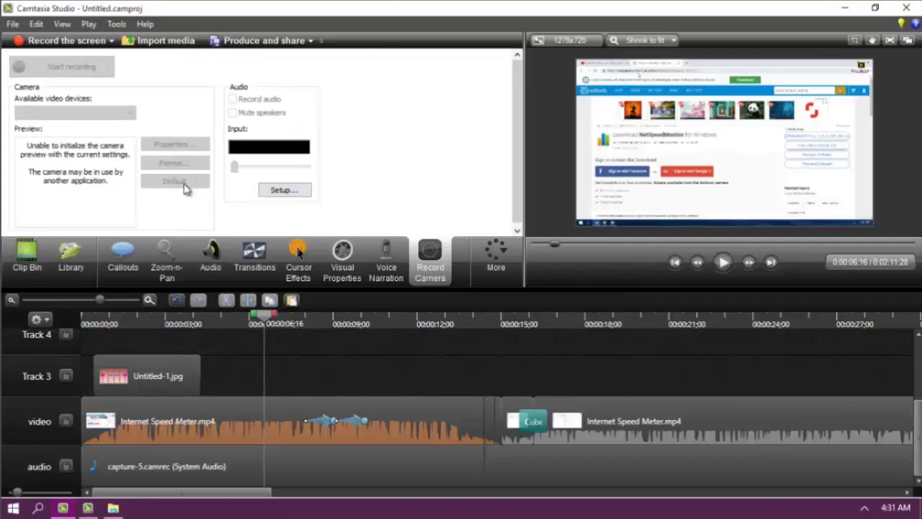
# Add the caption "hffjfhgfjhgfjfjhvnbvcnbcv" at 0:00:06;16 and move it down to Track 4.
pyautogui.click(496, 252)
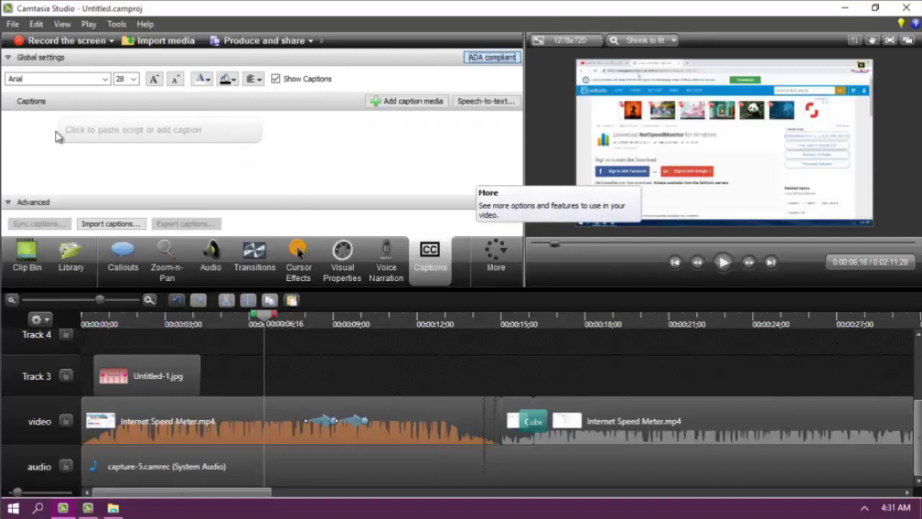
pyautogui.click(101, 128)
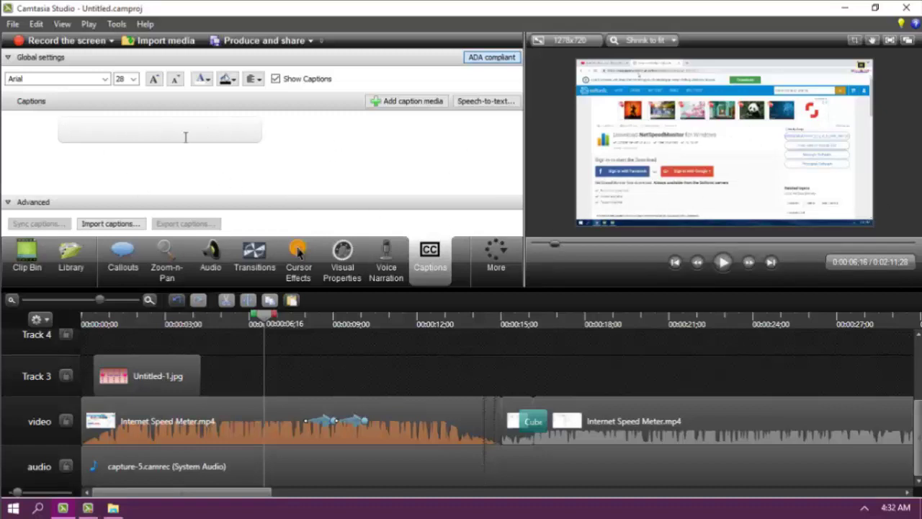
pyautogui.write('hffjhgfjhgfjfjhvnbvcnbcv')
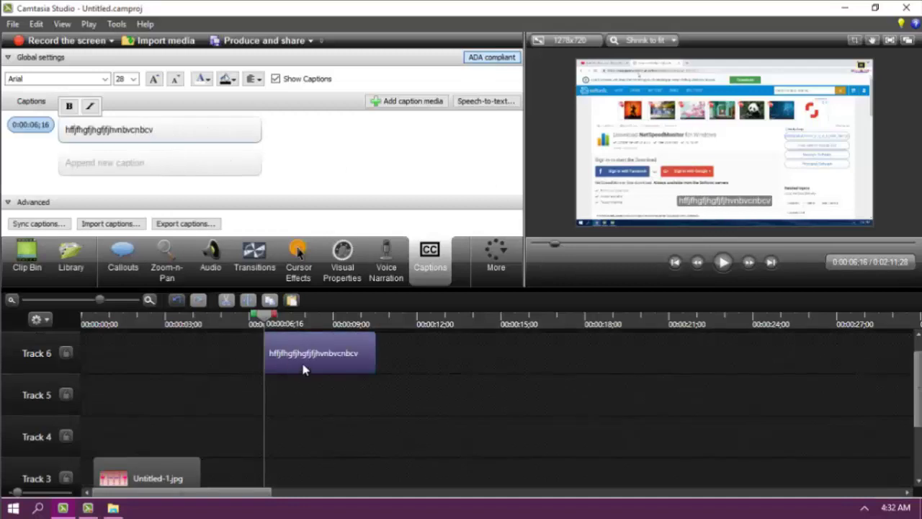
pyautogui.moveTo(303, 369); pyautogui.dragTo(299, 438)
# Make the caption text bold and set its font size to 18.
pyautogui.click(166, 130)
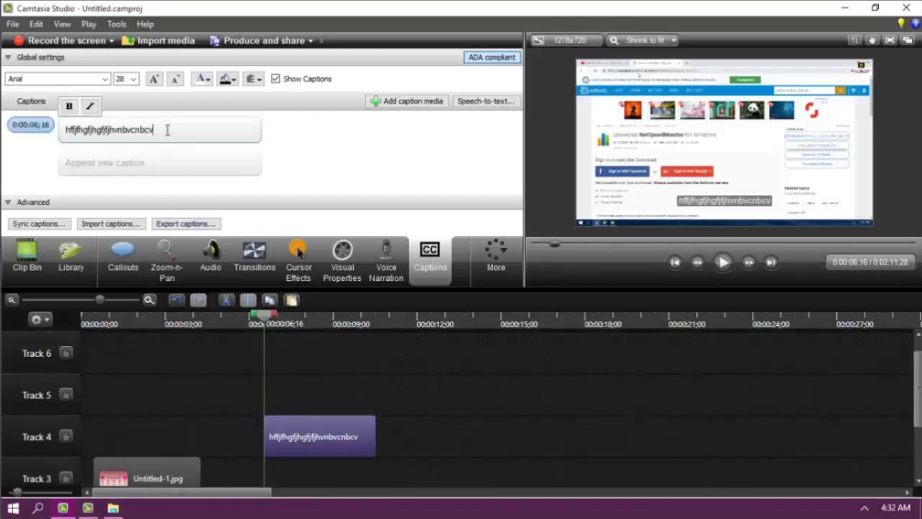
pyautogui.moveTo(166, 129); pyautogui.dragTo(49, 131)
pyautogui.click(69, 106)
pyautogui.click(133, 80)
pyautogui.click(121, 147)
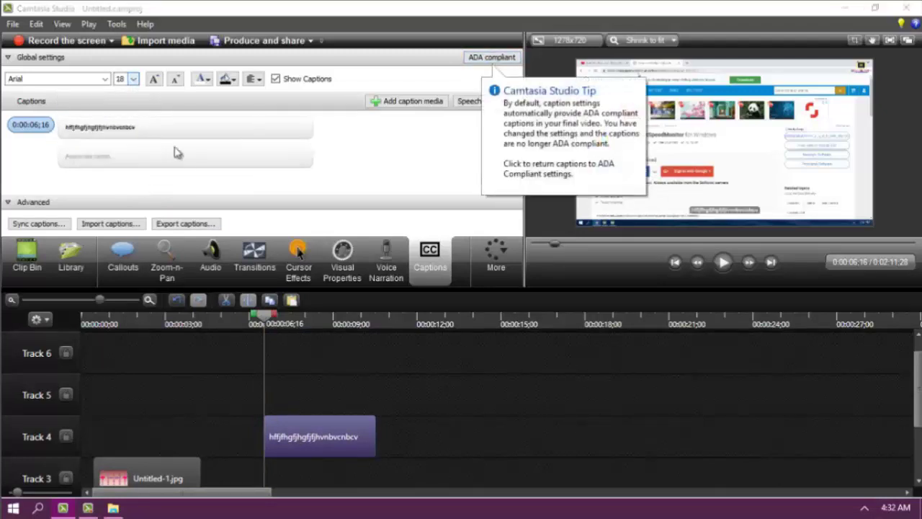
# Set the caption font size to 28.
pyautogui.doubleClick(113, 127)
pyautogui.click(134, 79)
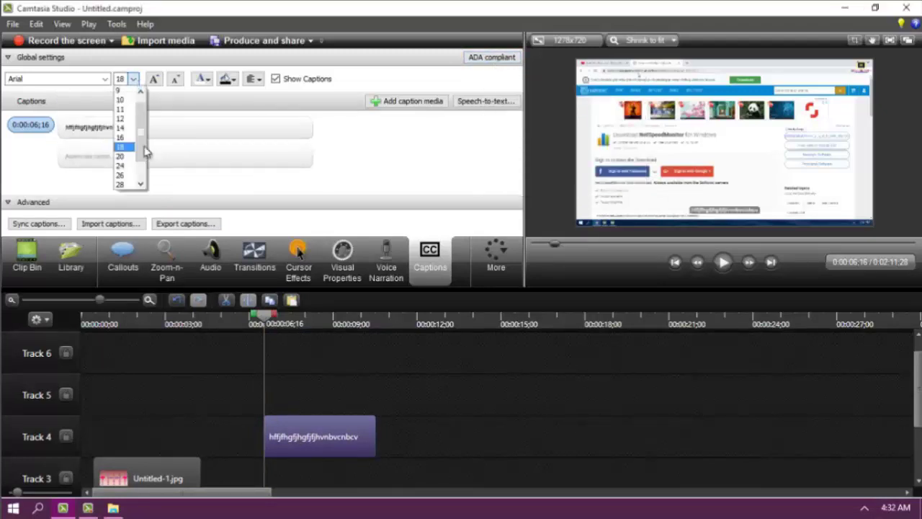
pyautogui.click(131, 185)
pyautogui.click(130, 164)
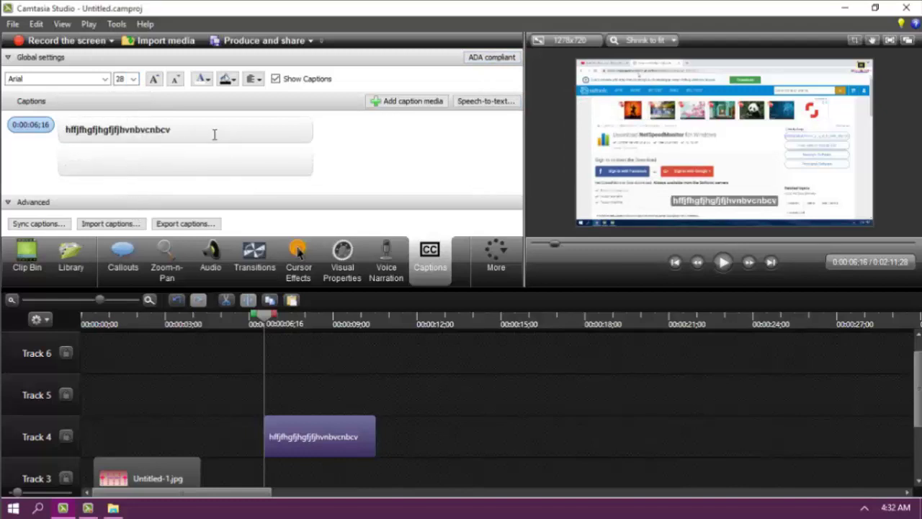
pyautogui.click(137, 164)
# Append a second caption reading "fhgjfhgfjhfjh" directly after the first one and play back both captions.
pyautogui.moveTo(267, 326); pyautogui.dragTo(326, 360)
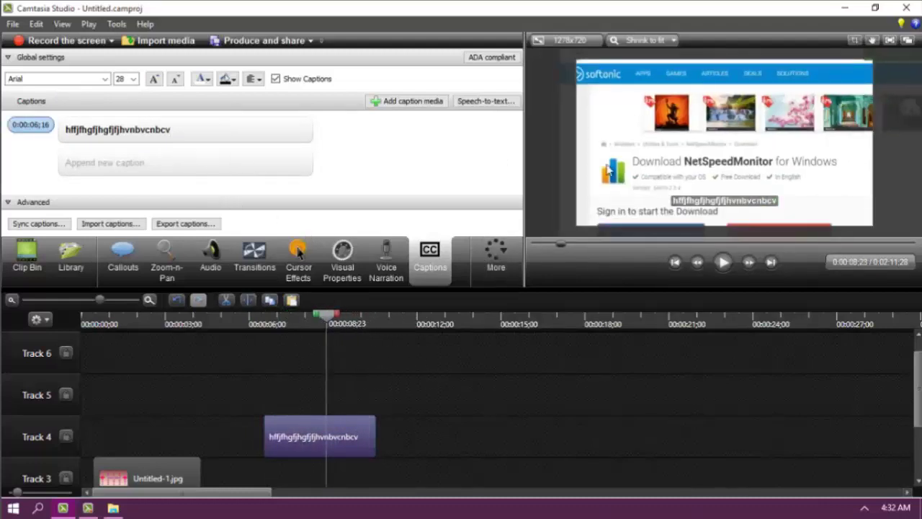
pyautogui.click(228, 158)
pyautogui.write('fhgjfhgfjhfjh')
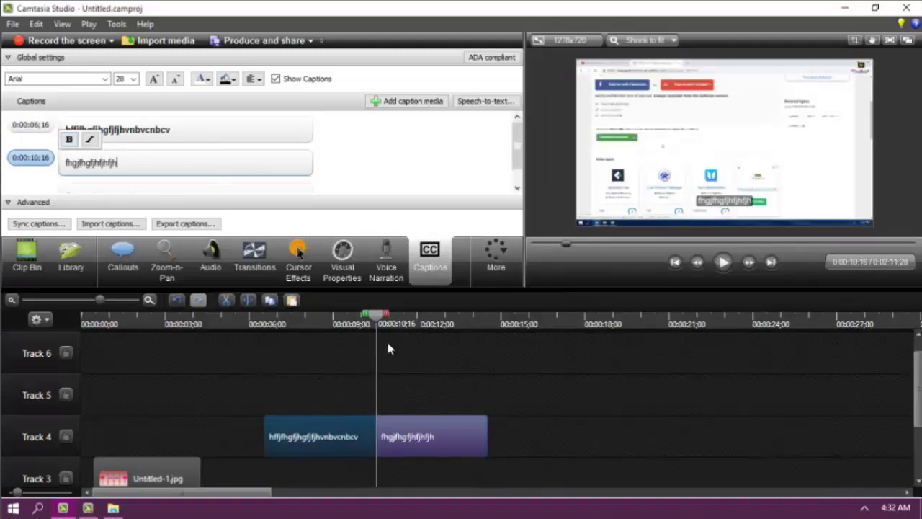
pyautogui.click(723, 263)
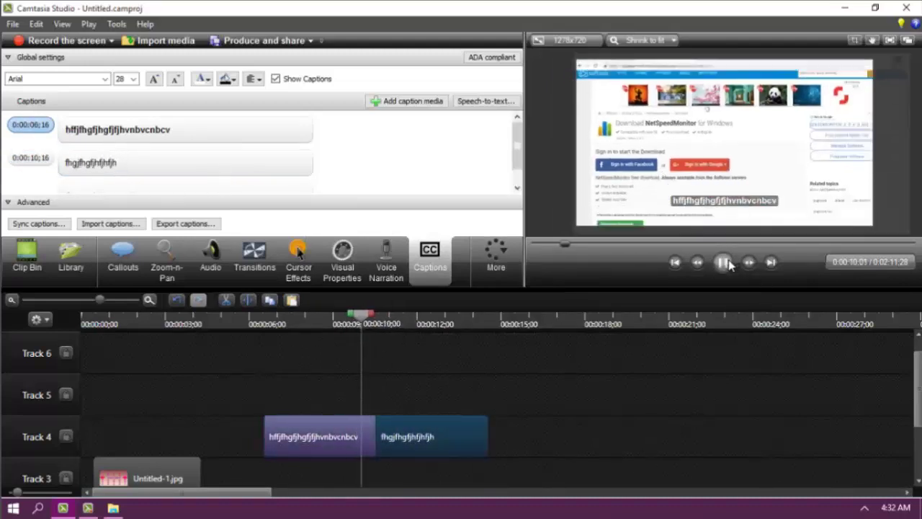
pyautogui.click(725, 264)
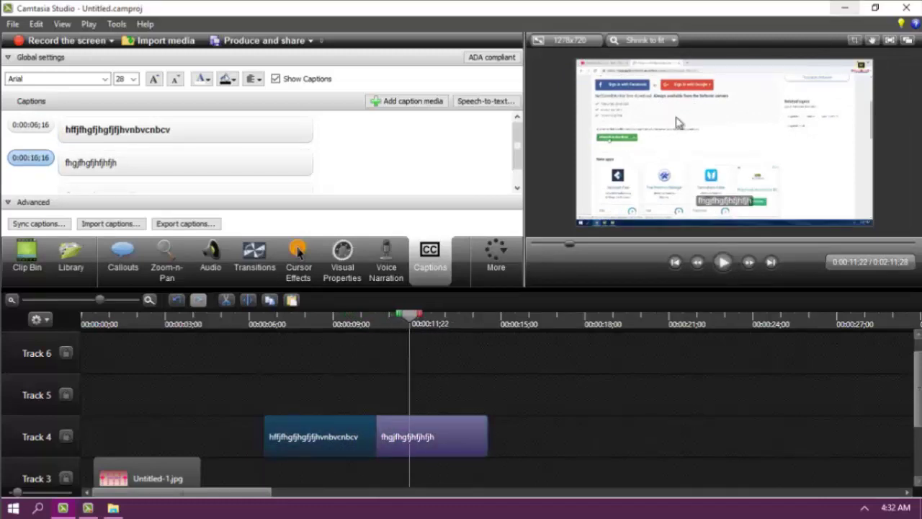
pyautogui.click(495, 284)
pyautogui.click(497, 279)
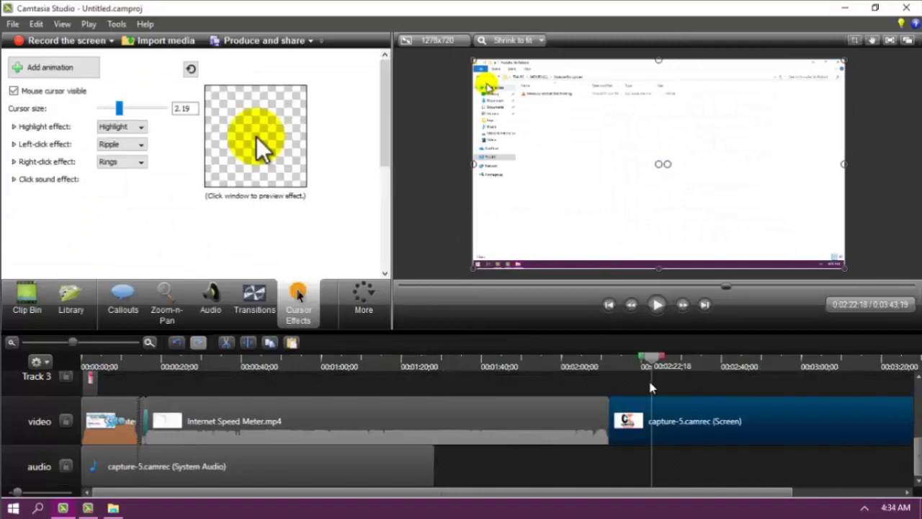
# Go to 0:00:04;08 and crop a strip off the upper edge of the first Internet Speed Meter.mp4 clip.
pyautogui.click(631, 366)
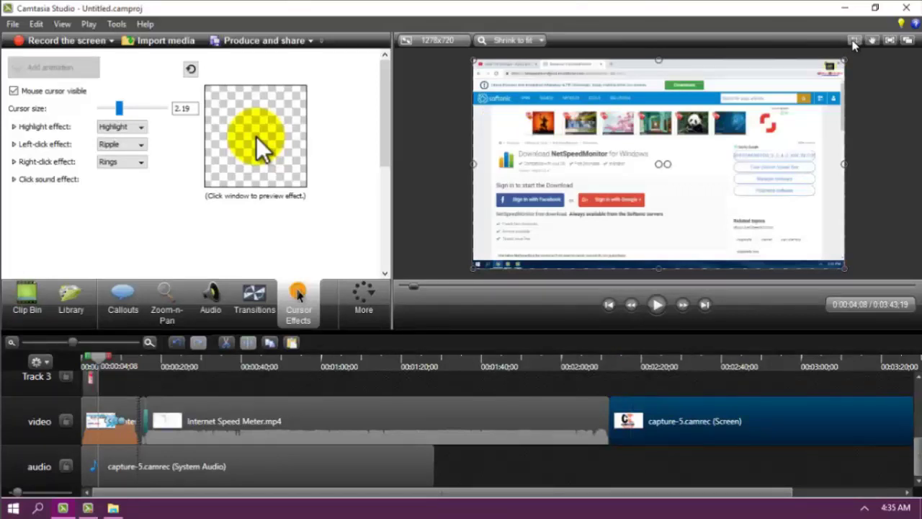
pyautogui.click(658, 64)
pyautogui.moveTo(659, 61); pyautogui.dragTo(672, 81)
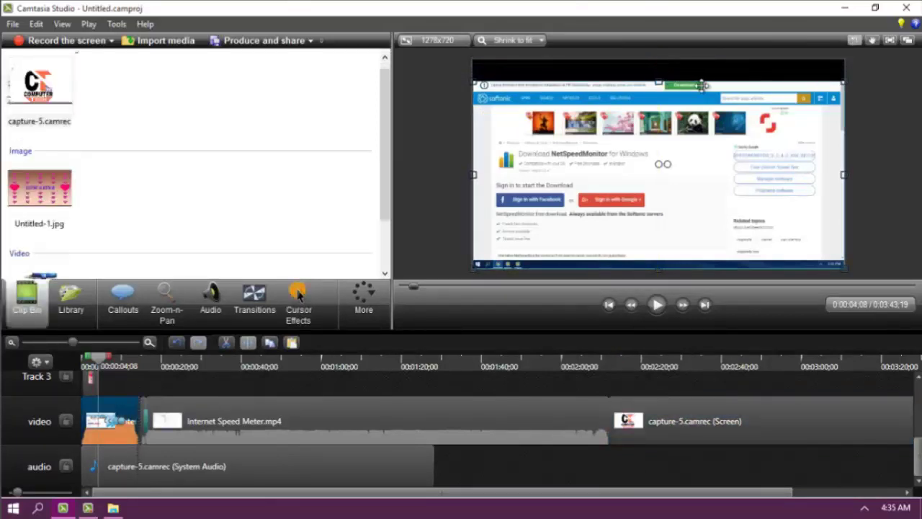
# Leave crop mode and stretch the cropped clip's upper edge until it fills the canvas again.
pyautogui.click(855, 42)
pyautogui.moveTo(659, 82)
pyautogui.mouseDown()
pyautogui.moveTo(658, 107)
pyautogui.moveTo(658, 79)
pyautogui.mouseUp()
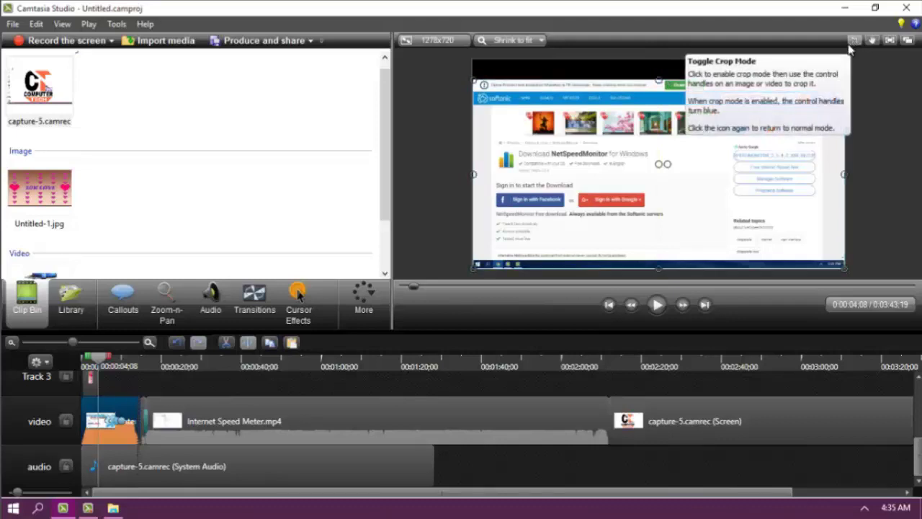
pyautogui.moveTo(656, 77); pyautogui.dragTo(658, 61)
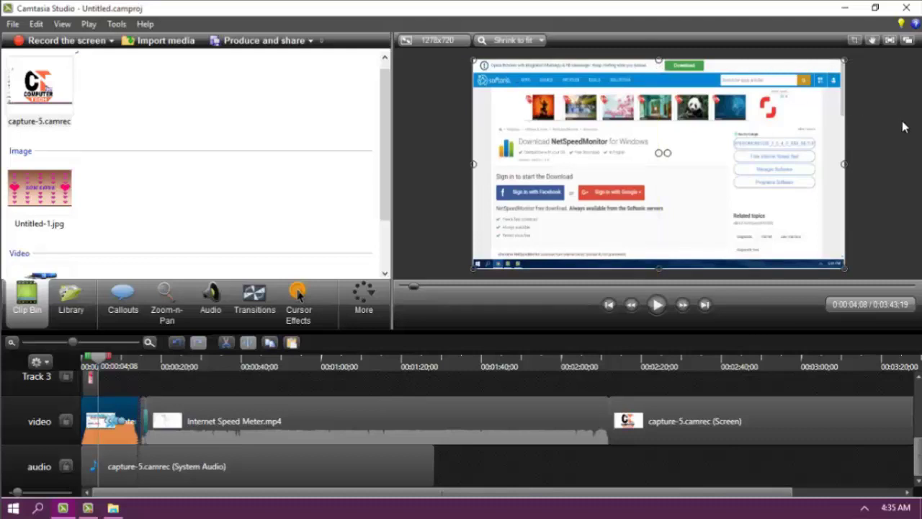
# Re-enable crop mode briefly, and switch to pan mode to shift the canvas view slightly to the right.
pyautogui.click(857, 41)
pyautogui.moveTo(842, 65)
pyautogui.mouseDown()
pyautogui.moveTo(597, 131)
pyautogui.moveTo(843, 61)
pyautogui.mouseUp()
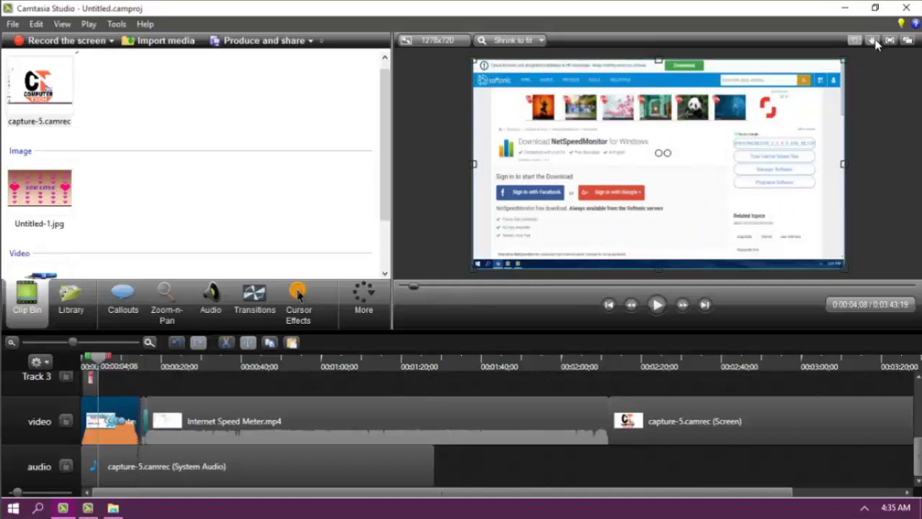
pyautogui.click(874, 41)
pyautogui.moveTo(639, 139); pyautogui.dragTo(660, 148)
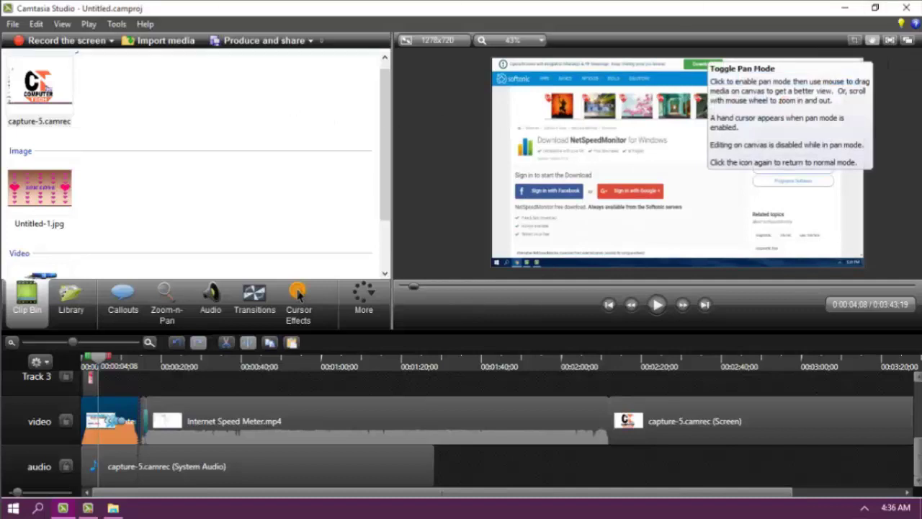
# Play the cropped clip from 0:00:04;08 and scrub the timeline ahead to 0:00:27;11.
pyautogui.click(657, 304)
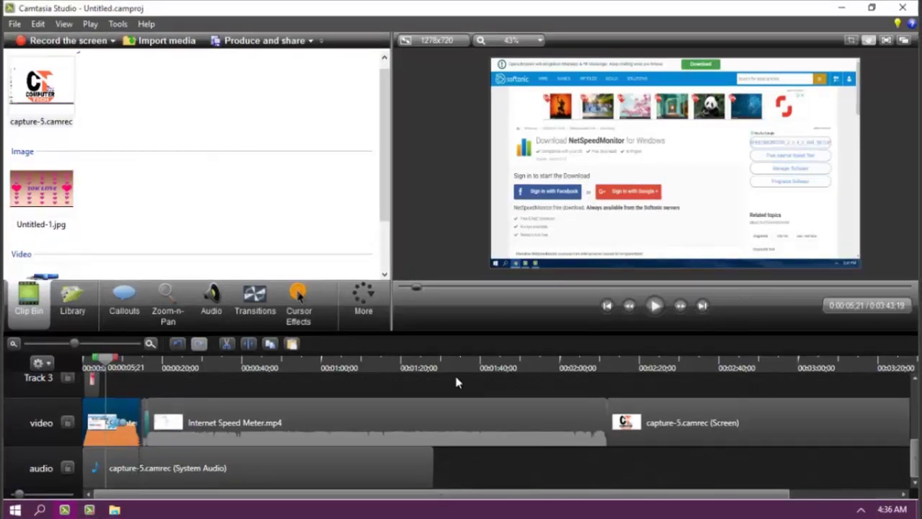
pyautogui.moveTo(104, 368); pyautogui.dragTo(191, 369)
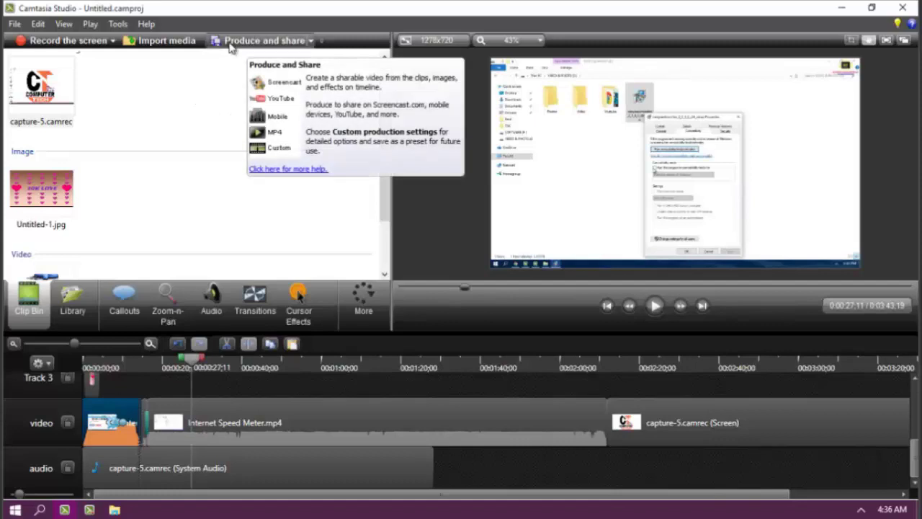
# Start producing the timeline video with the MP4 only (up to 720p) preset and continue to the file name and folder settings.
pyautogui.click(272, 45)
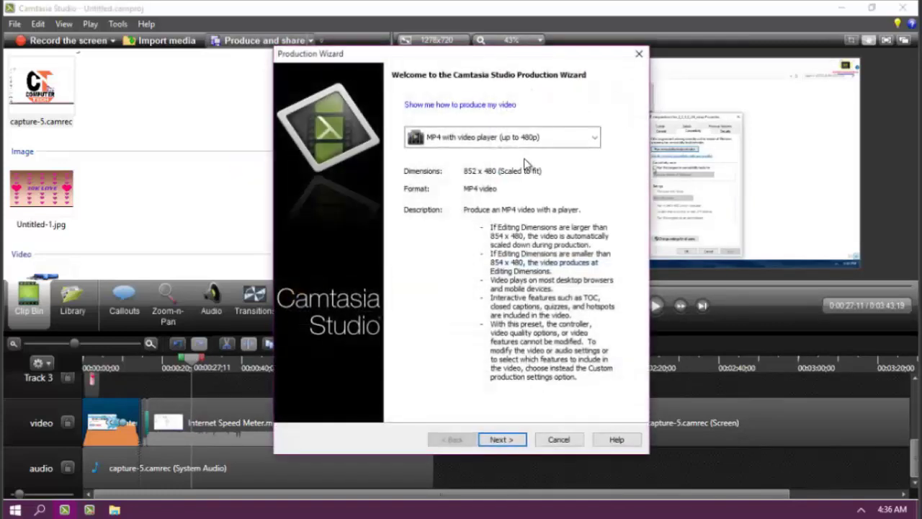
pyautogui.click(531, 138)
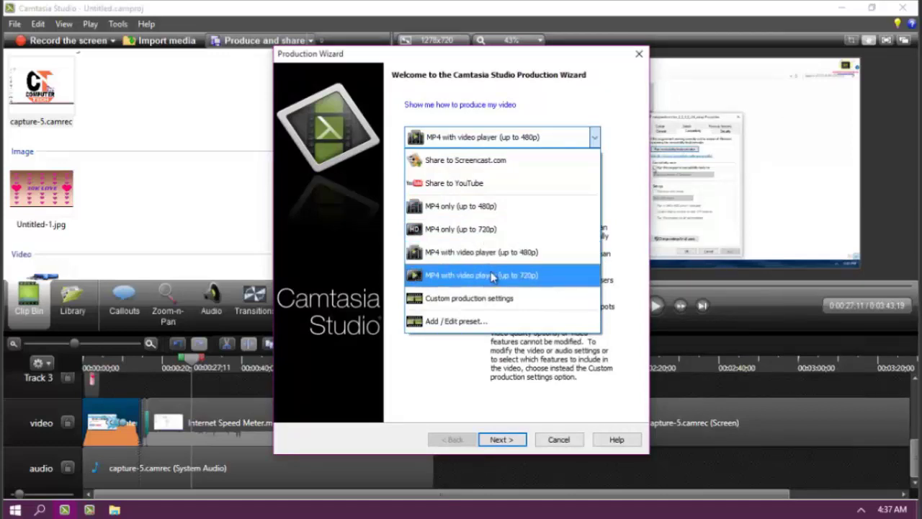
pyautogui.click(494, 234)
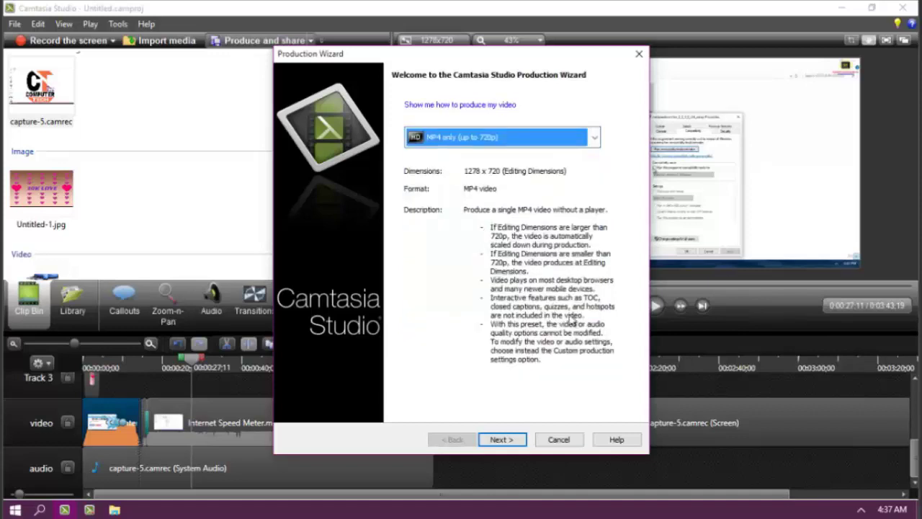
pyautogui.click(514, 440)
pyautogui.click(522, 367)
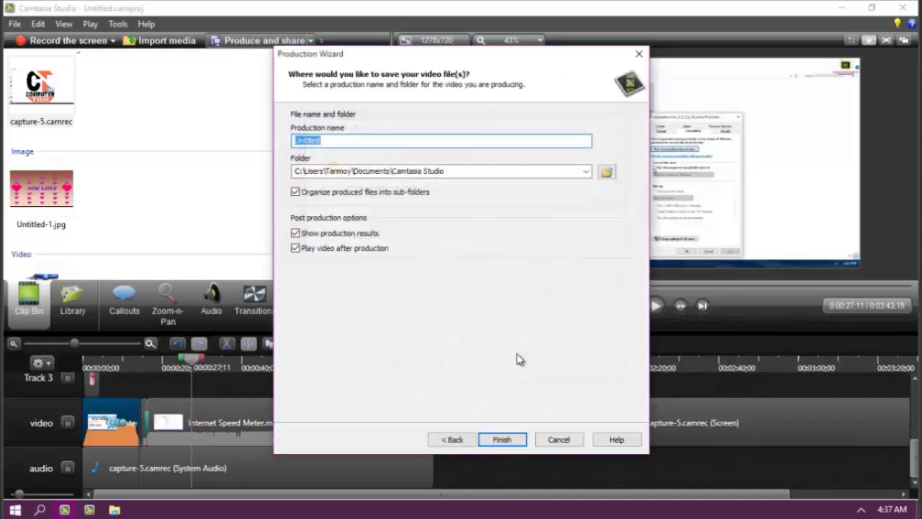
# Name the production 1, set the MOVIES (G:) drive as its save location, and start rendering the video.
pyautogui.write('1')
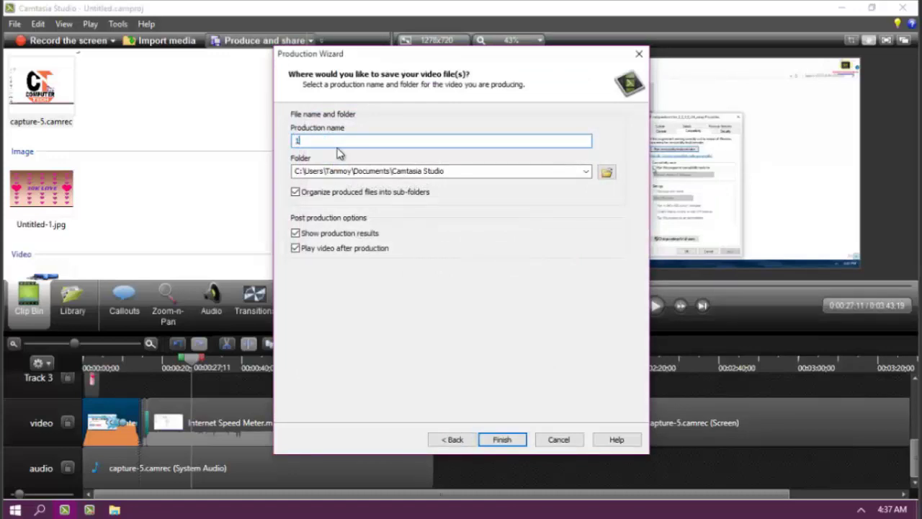
pyautogui.click(607, 171)
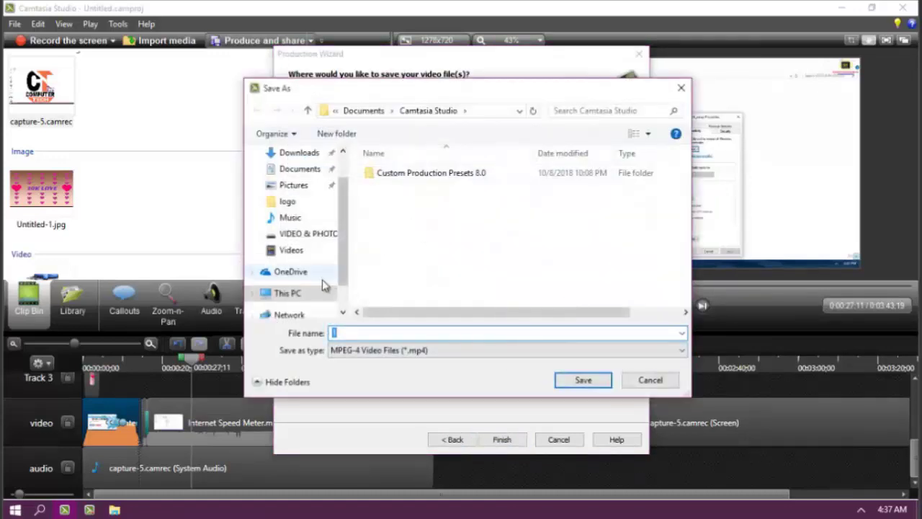
pyautogui.click(268, 292)
pyautogui.scroll(-5, 465, 233)
pyautogui.doubleClick(513, 280)
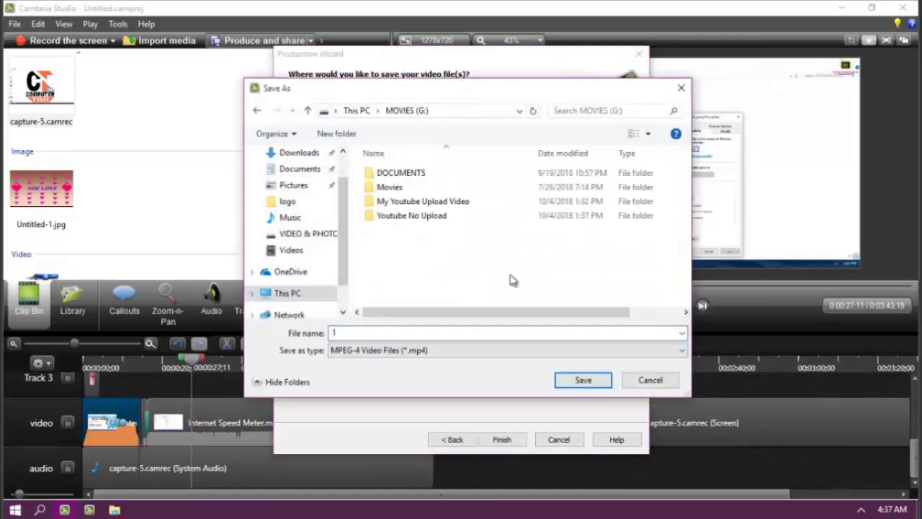
pyautogui.click(584, 380)
pyautogui.click(502, 440)
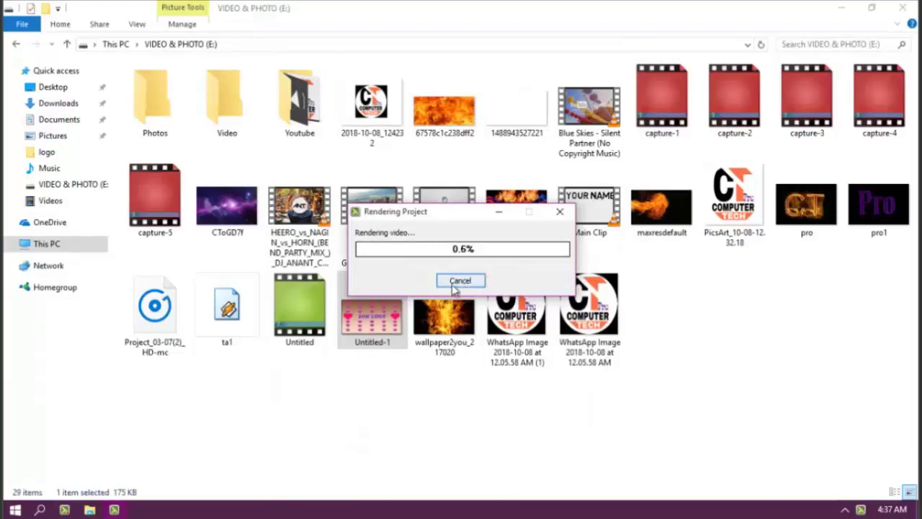
# Cancel the running video render.
pyautogui.click(461, 282)
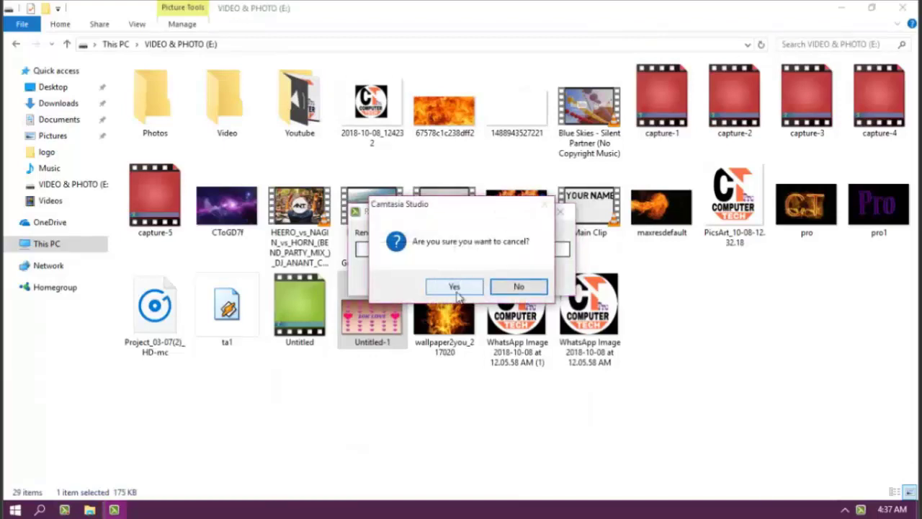
pyautogui.click(468, 287)
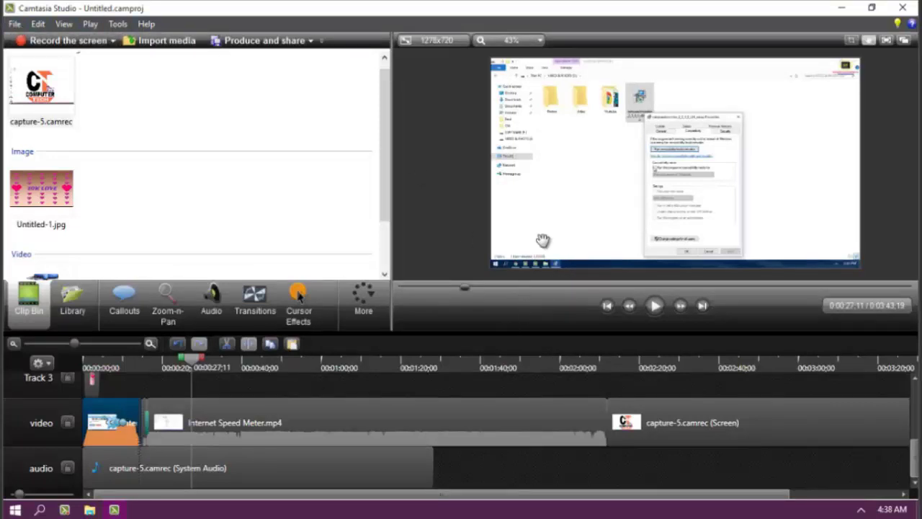
pyautogui.moveTo(601, 188); pyautogui.dragTo(561, 171)
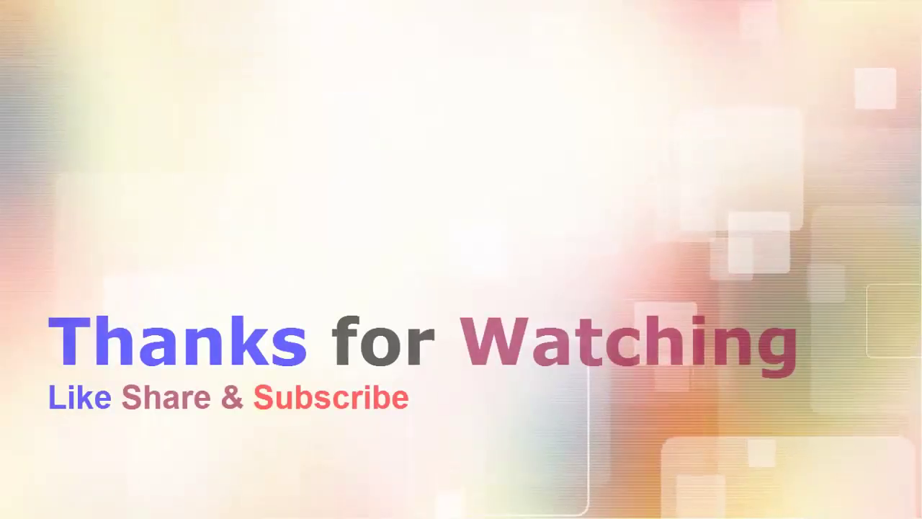